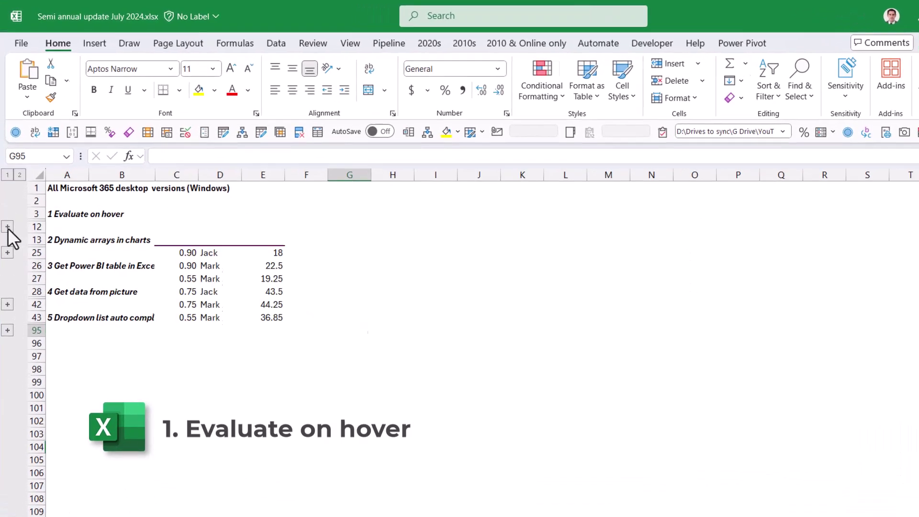
{"action": "left_click", "coordinate": [7, 226]}
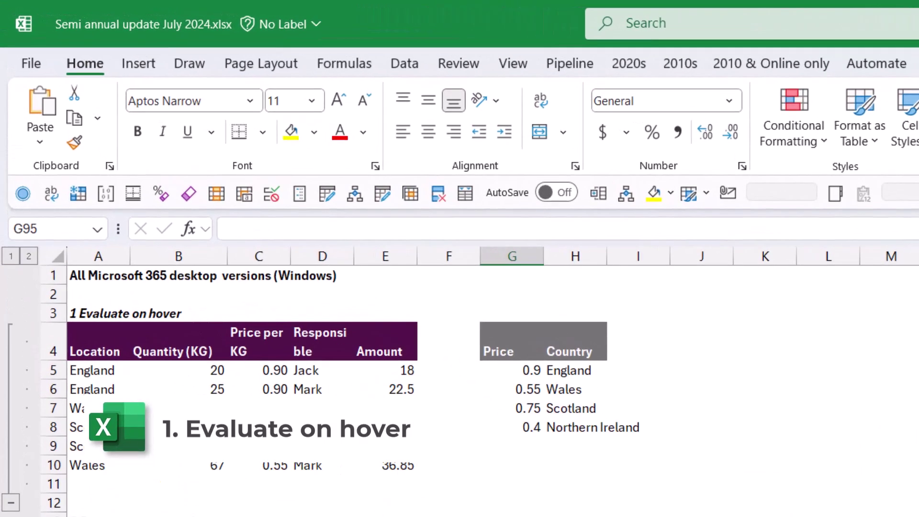
{"action": "left_click", "coordinate": [184, 422]}
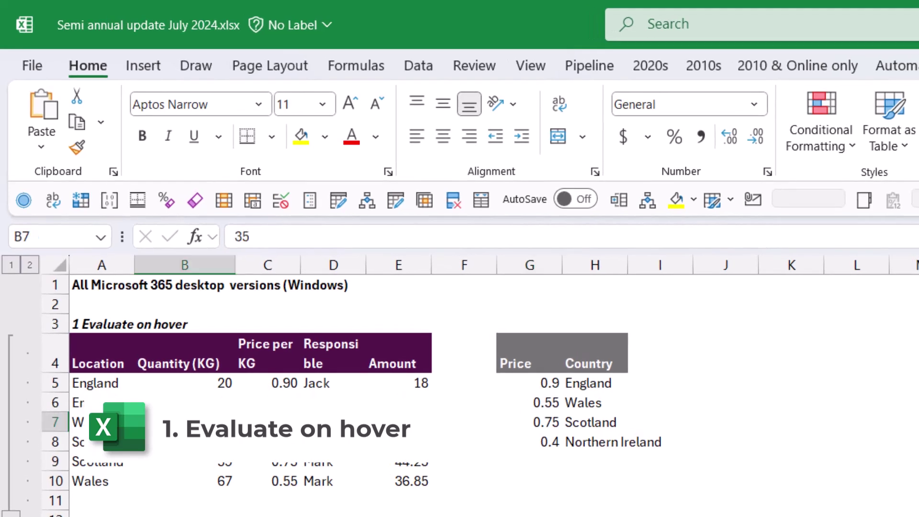
{"action": "key", "text": "Right"}
{"action": "left_click", "coordinate": [322, 234]}
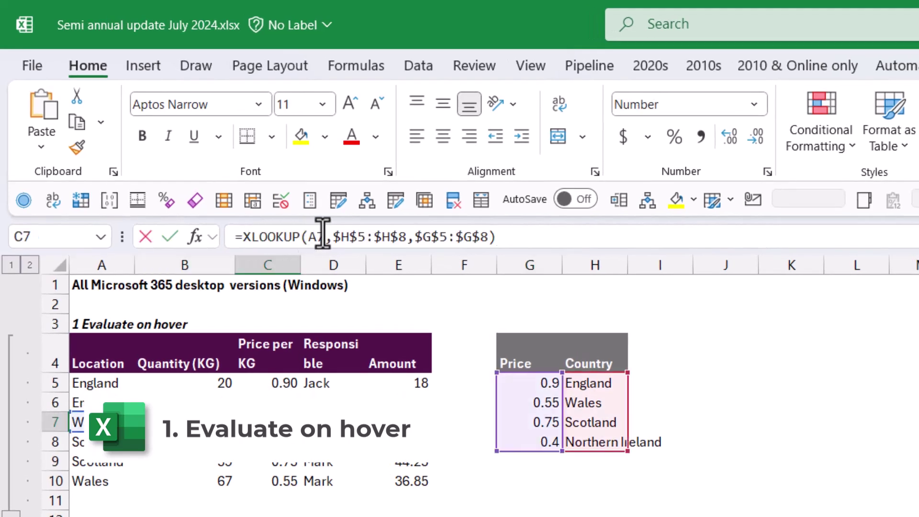
{"action": "double_click", "coordinate": [318, 236]}
{"action": "mouse_move", "coordinate": [318, 229]}
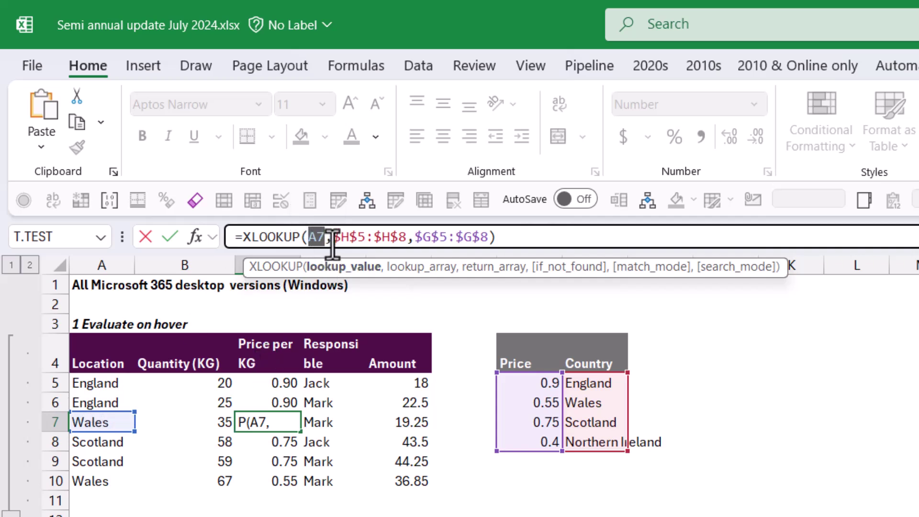
{"action": "left_click", "coordinate": [407, 267]}
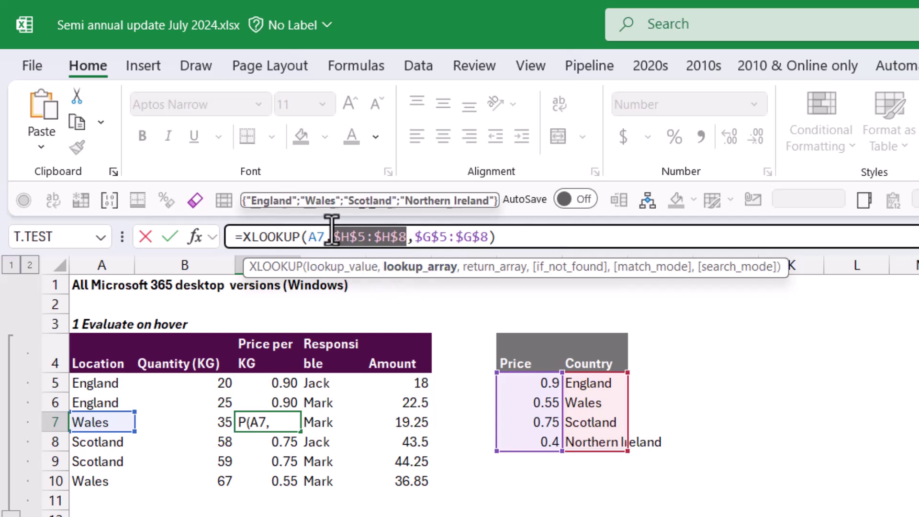
{"action": "left_click", "coordinate": [471, 271]}
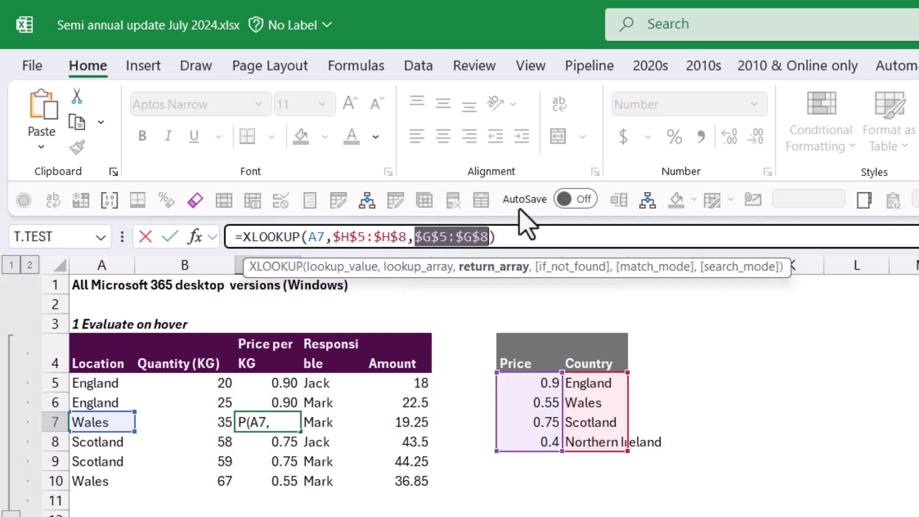
{"action": "left_click_drag", "start_coordinate": [521, 232], "coordinate": [244, 242]}
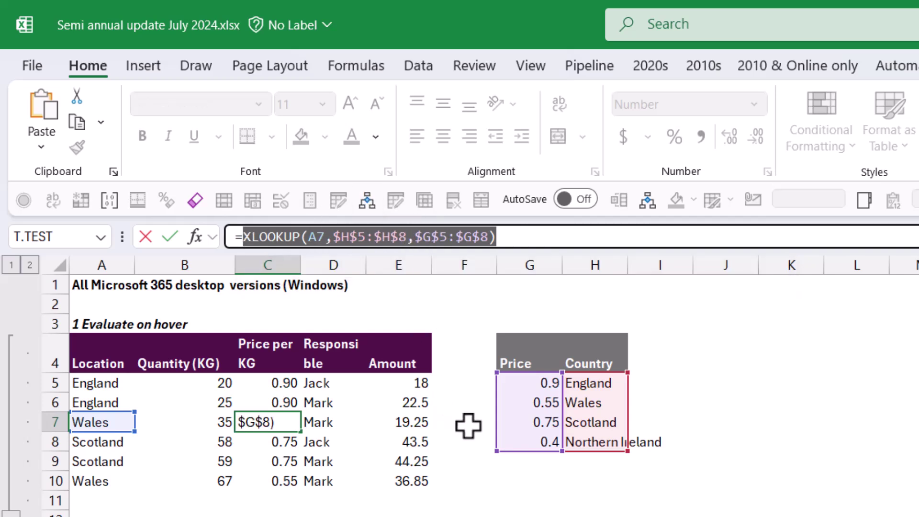
{"action": "key", "text": "Escape"}
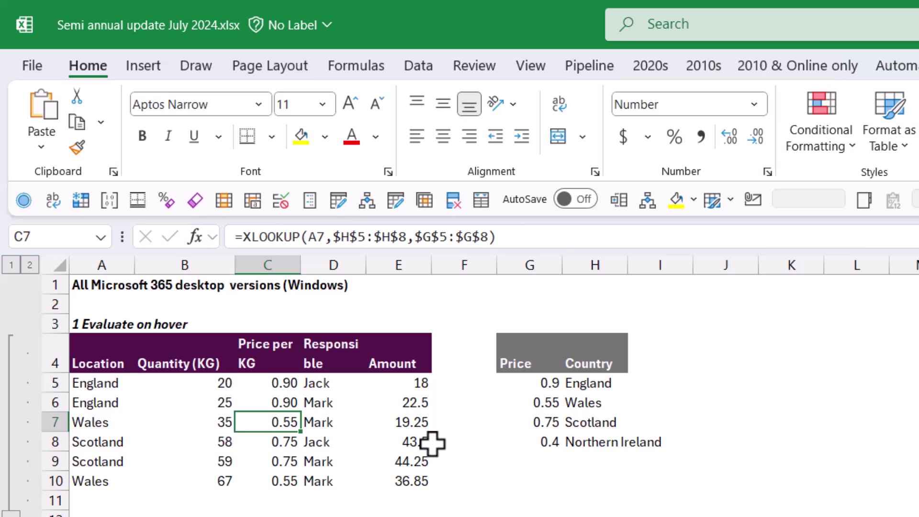
{"action": "left_click", "coordinate": [364, 67]}
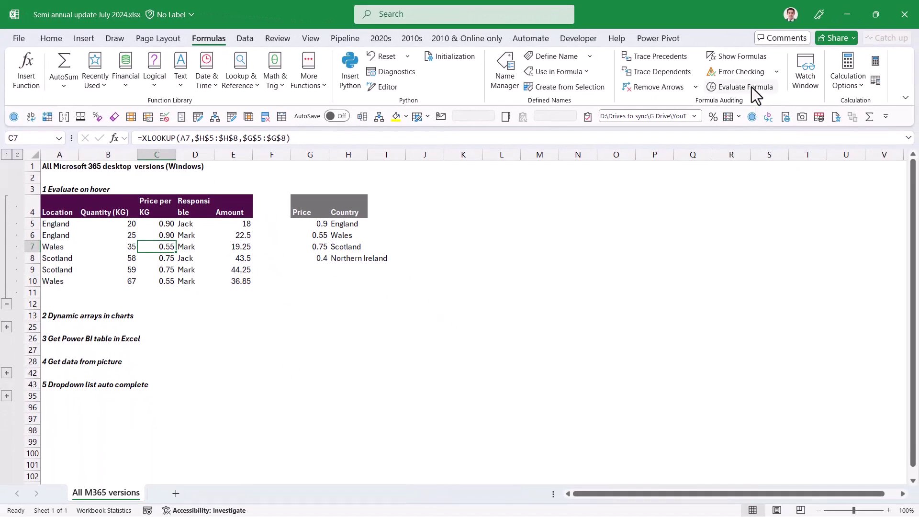
{"action": "left_click", "coordinate": [752, 87]}
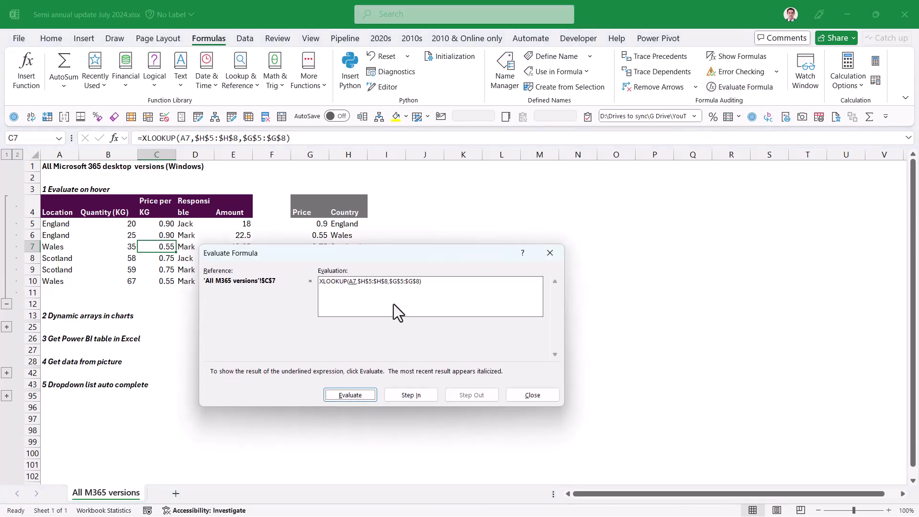
{"action": "left_click", "coordinate": [364, 399]}
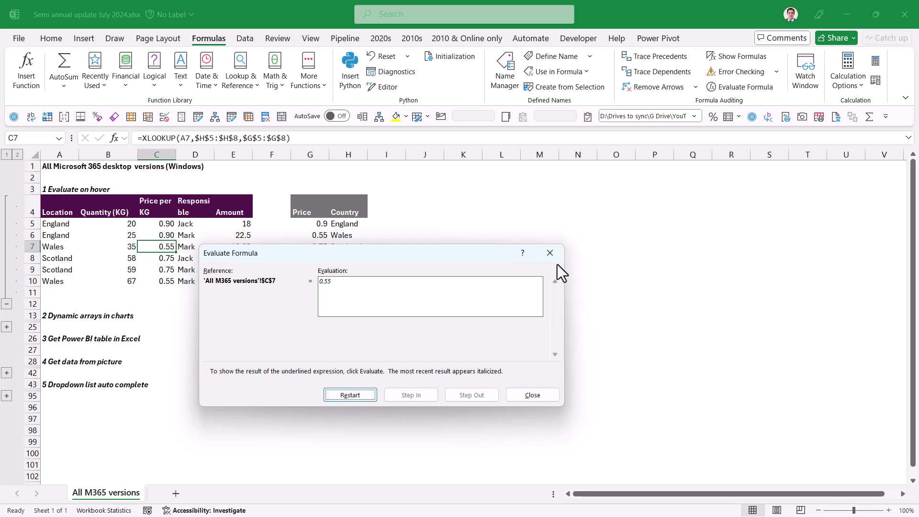
{"action": "left_click", "coordinate": [549, 253]}
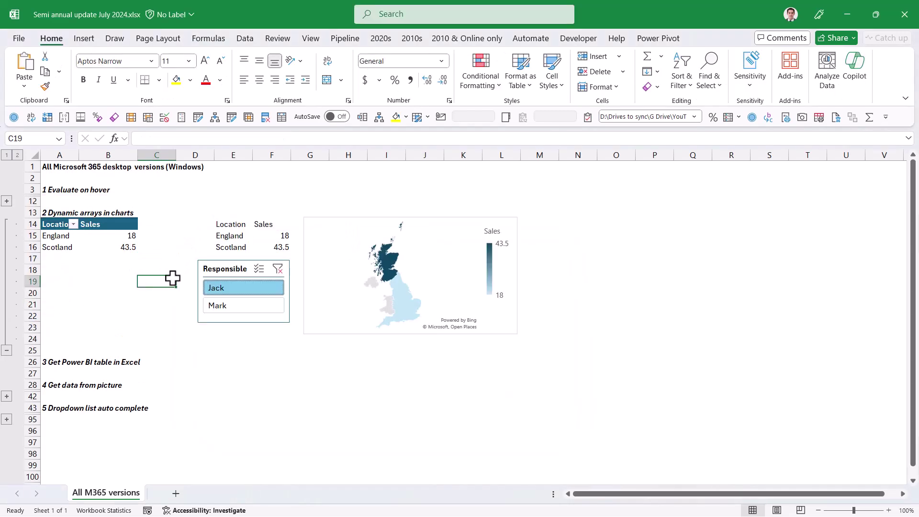
Step: Clear the Responsible filter, try a Filled Map from the pivot data, and dismiss the warning
{"action": "left_click", "coordinate": [278, 269]}
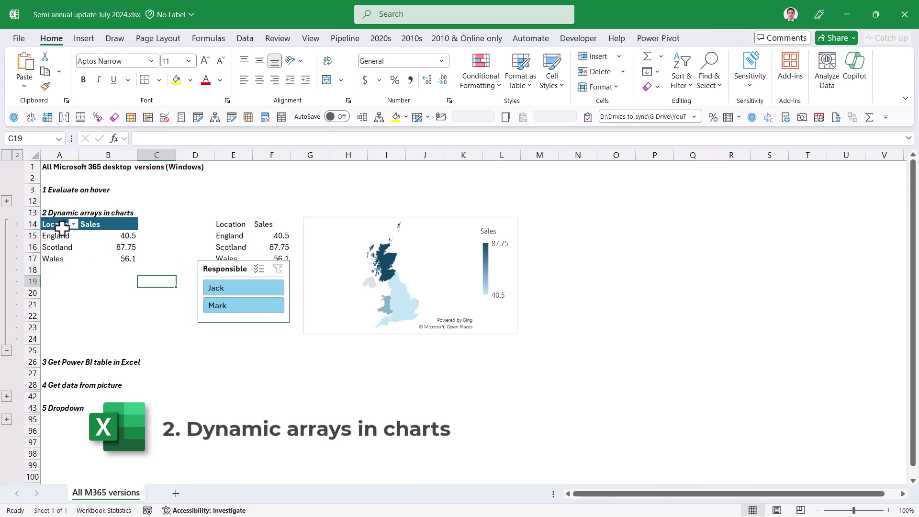
{"action": "left_click_drag", "start_coordinate": [62, 229], "coordinate": [99, 254]}
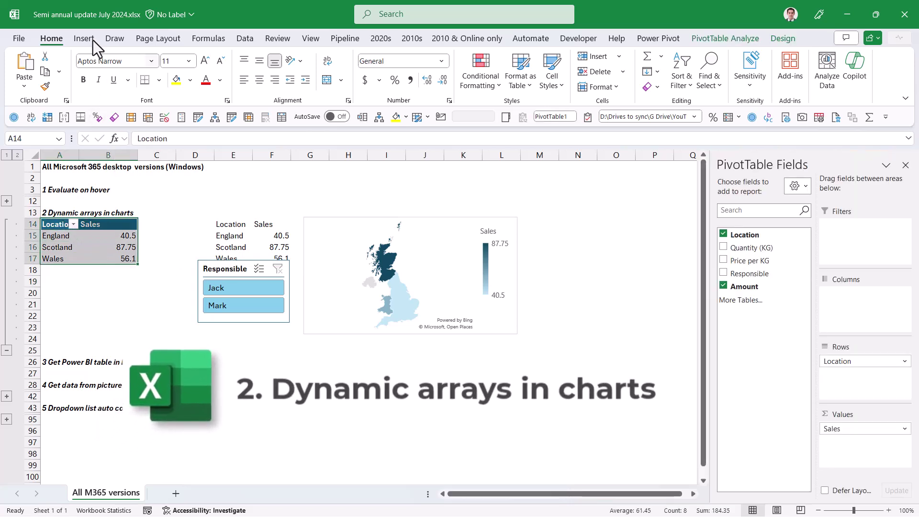
{"action": "left_click", "coordinate": [84, 38]}
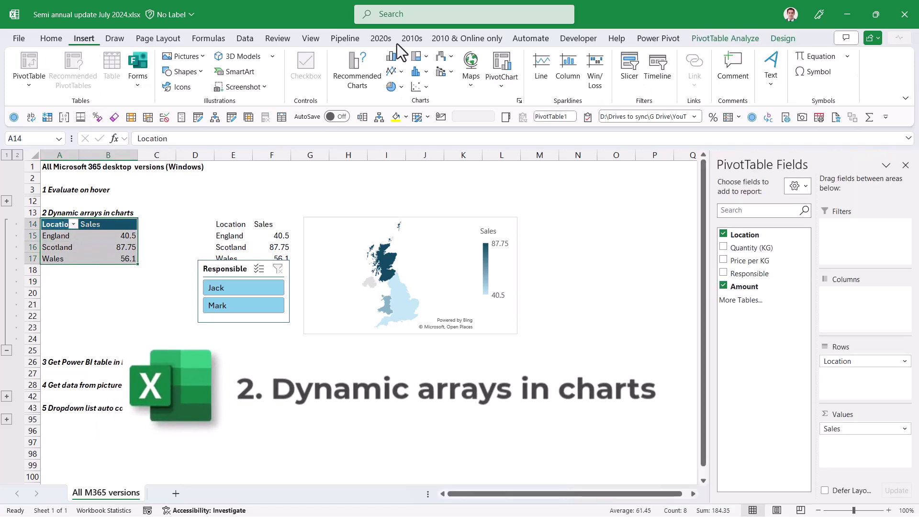
{"action": "left_click", "coordinate": [475, 85]}
{"action": "left_click", "coordinate": [477, 131]}
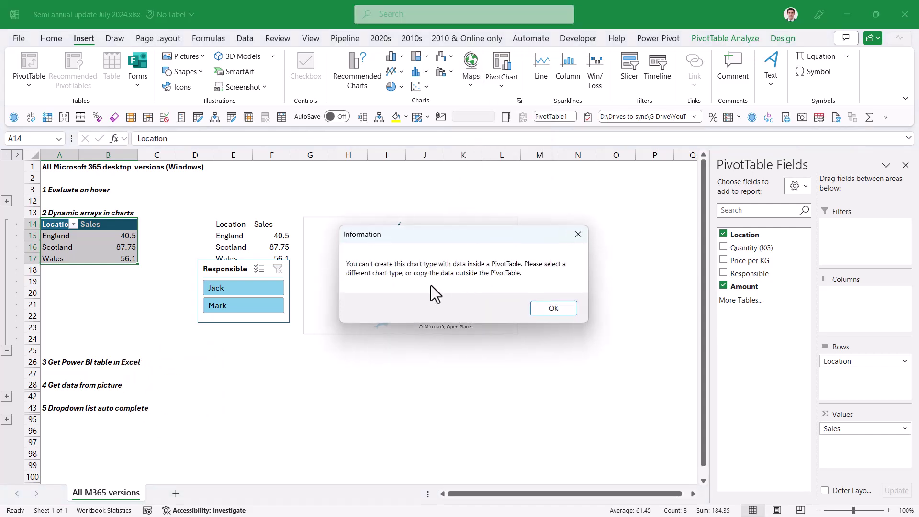
{"action": "left_click", "coordinate": [579, 234]}
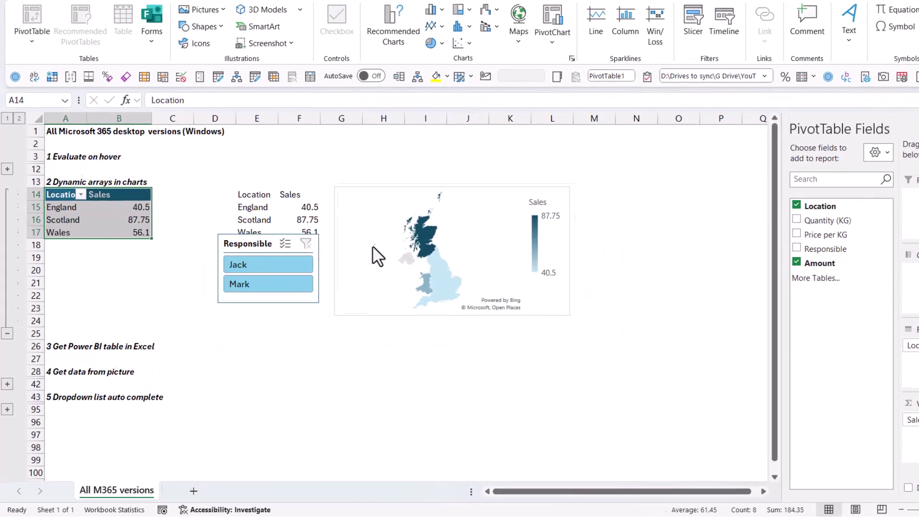
{"action": "left_click", "coordinate": [306, 158]}
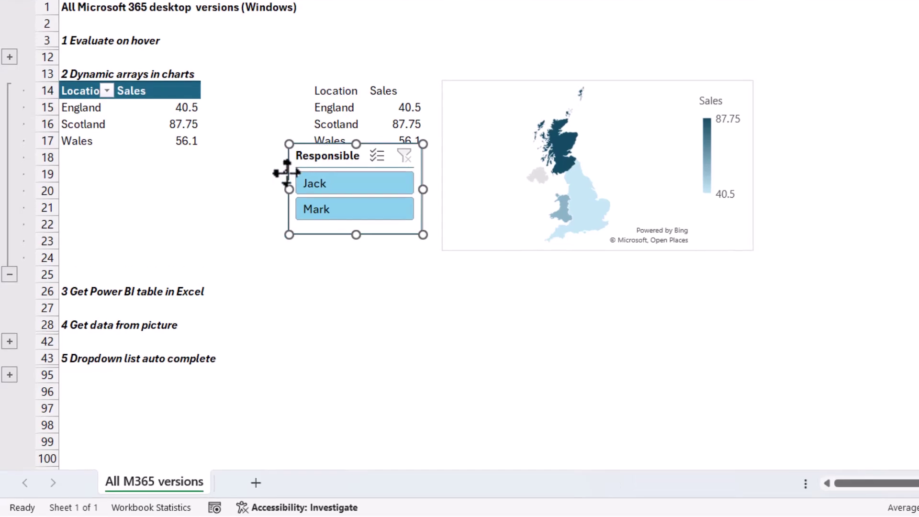
Step: Move the slicer below the pivot and enter =FILTER(A14:B20,A14:A20<>"") in row 19
{"action": "left_click_drag", "start_coordinate": [284, 174], "coordinate": [185, 177]}
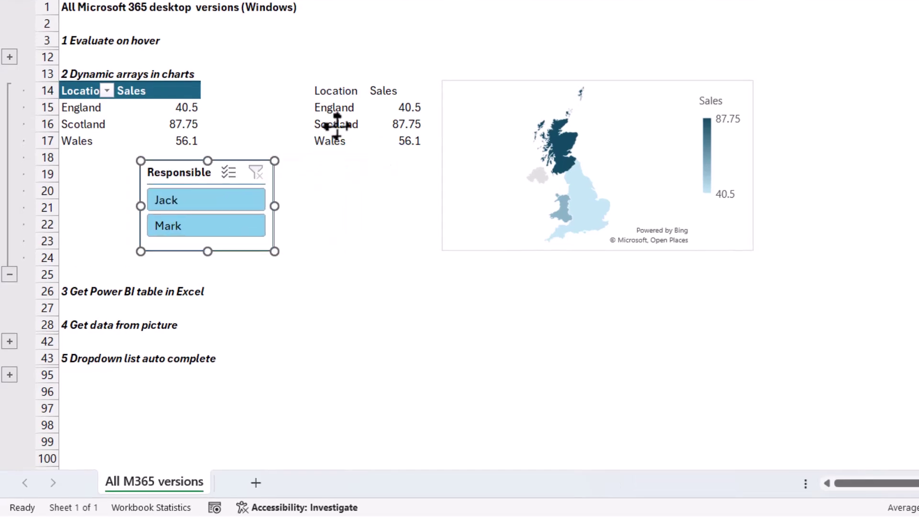
{"action": "left_click", "coordinate": [347, 87]}
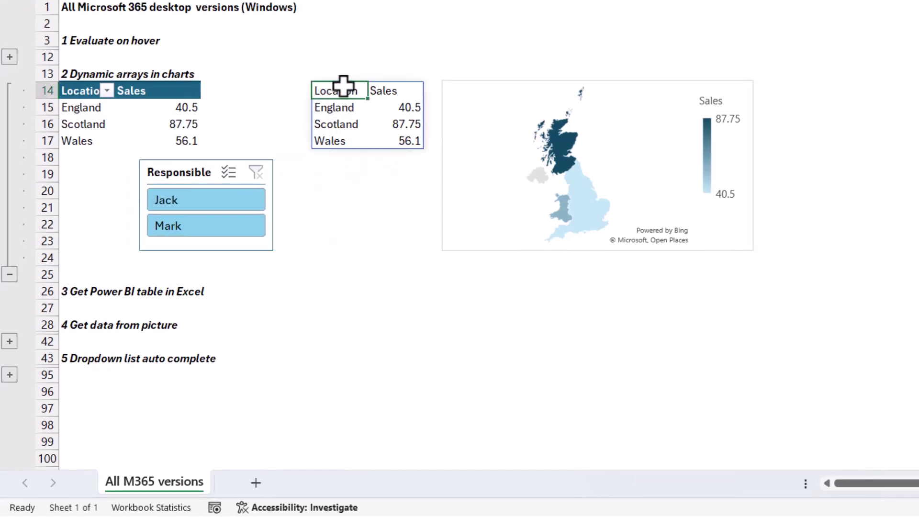
{"action": "left_click", "coordinate": [331, 171]}
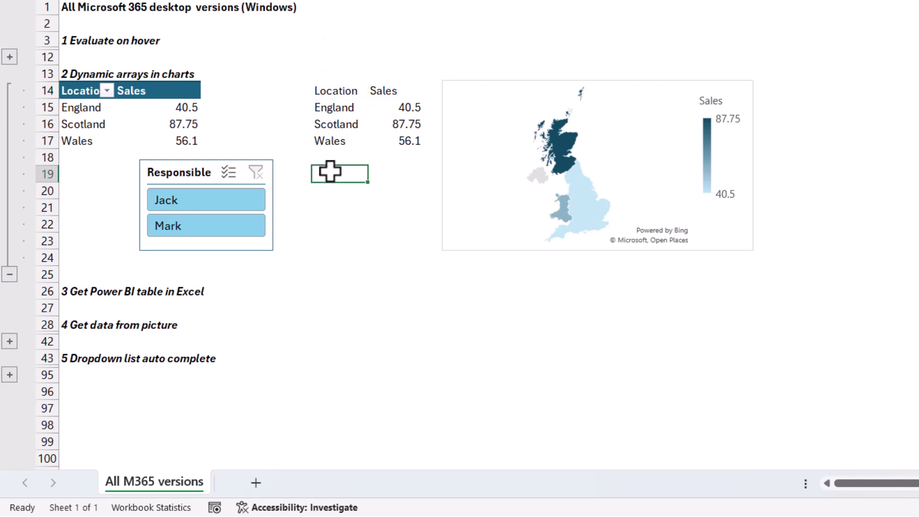
{"action": "type", "text": "=filt"}
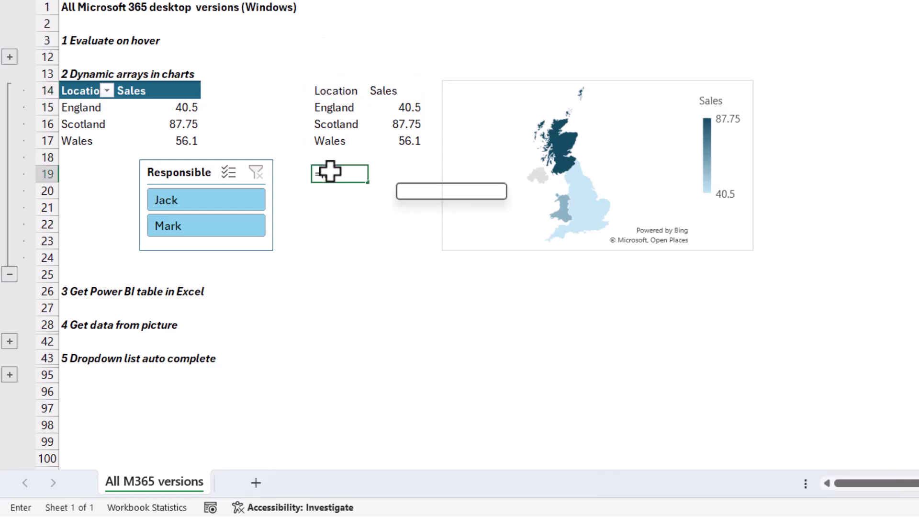
{"action": "key", "text": "Tab"}
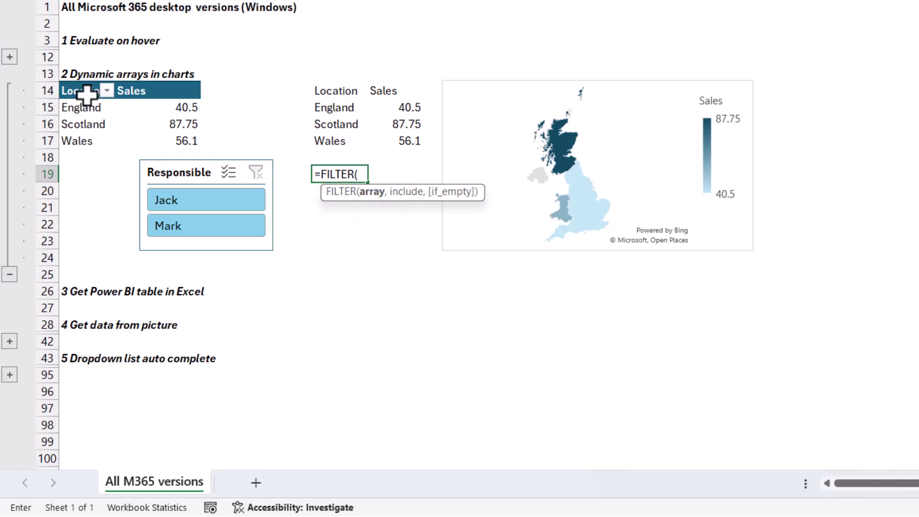
{"action": "left_click_drag", "start_coordinate": [88, 91], "coordinate": [154, 190]}
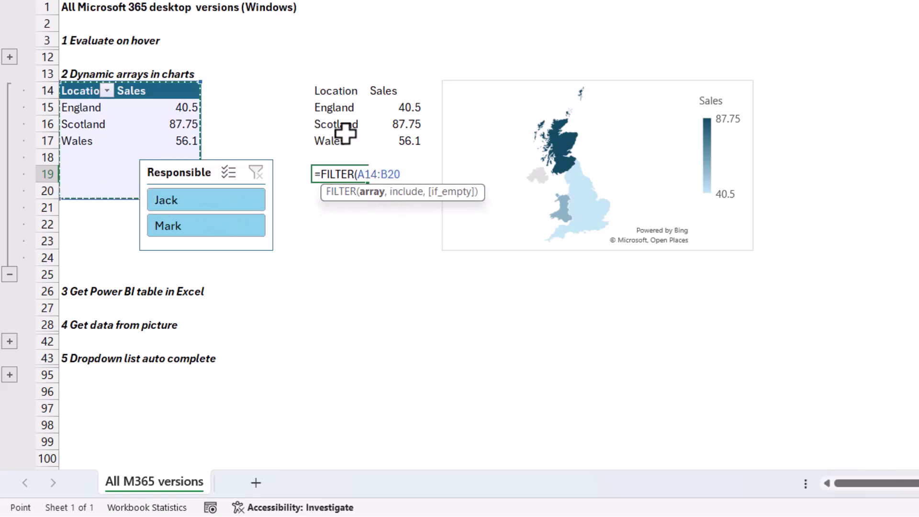
{"action": "type", "text": ","}
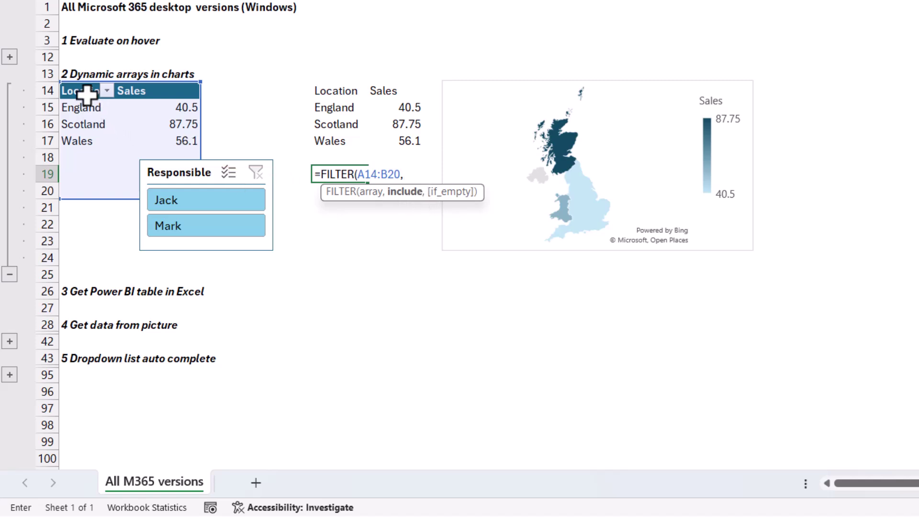
{"action": "left_click_drag", "start_coordinate": [86, 94], "coordinate": [89, 187]}
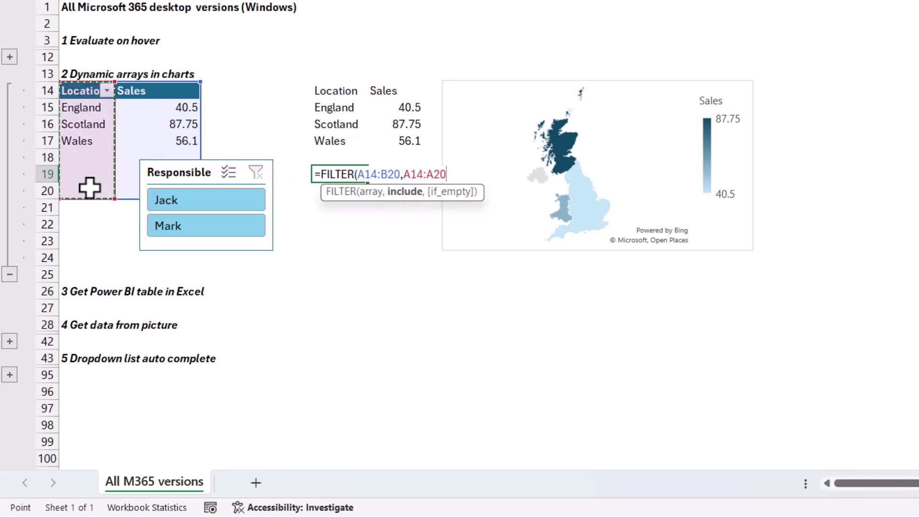
{"action": "type", "text": "<>"}
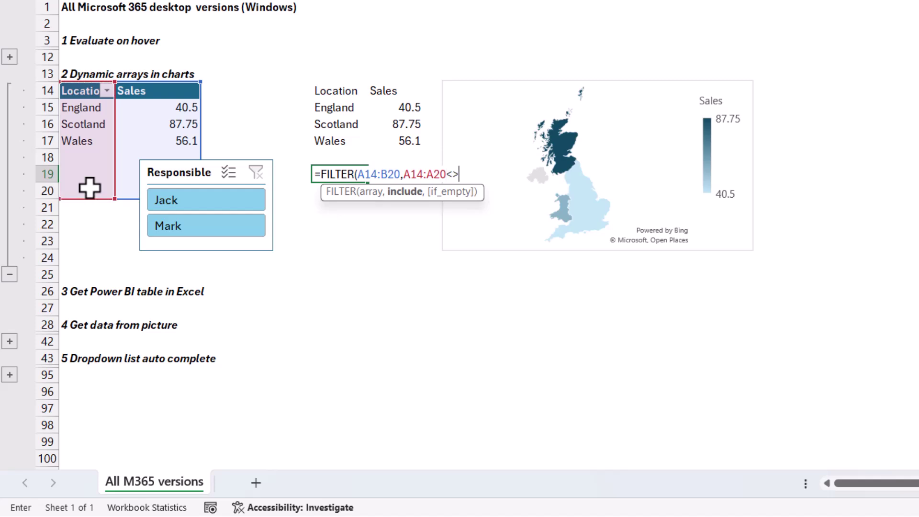
{"action": "type", "text": "\"\")"}
{"action": "key", "text": "Return"}
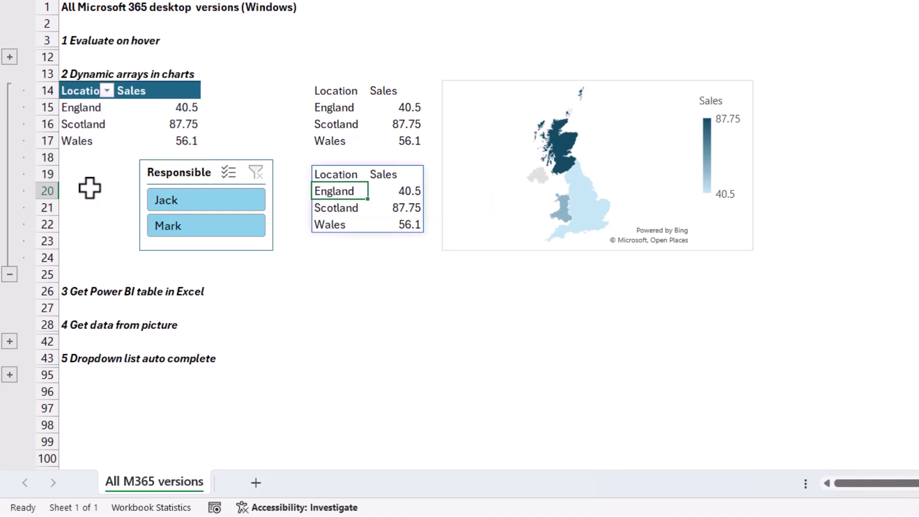
{"action": "key", "text": "Up"}
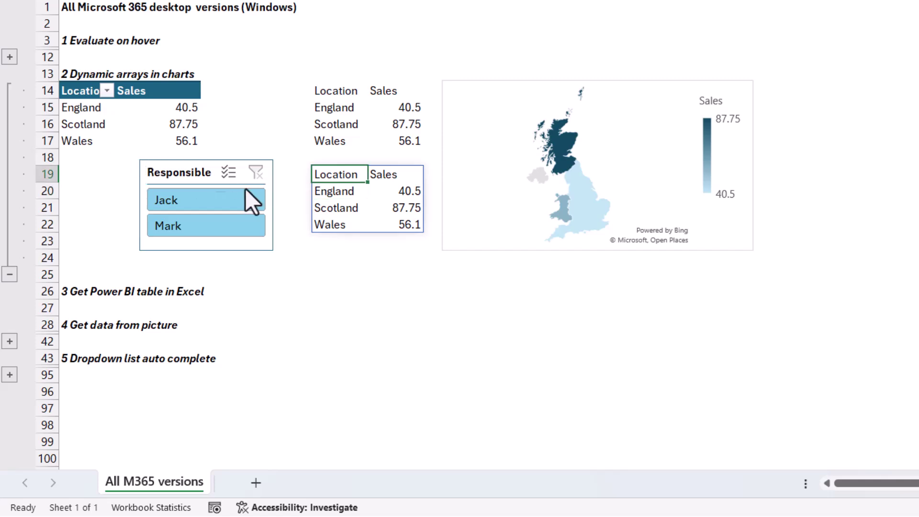
Step: Filter the slicer to Jack, then Mark, then clear it and select the pivot's Location rows
{"action": "left_click", "coordinate": [191, 199]}
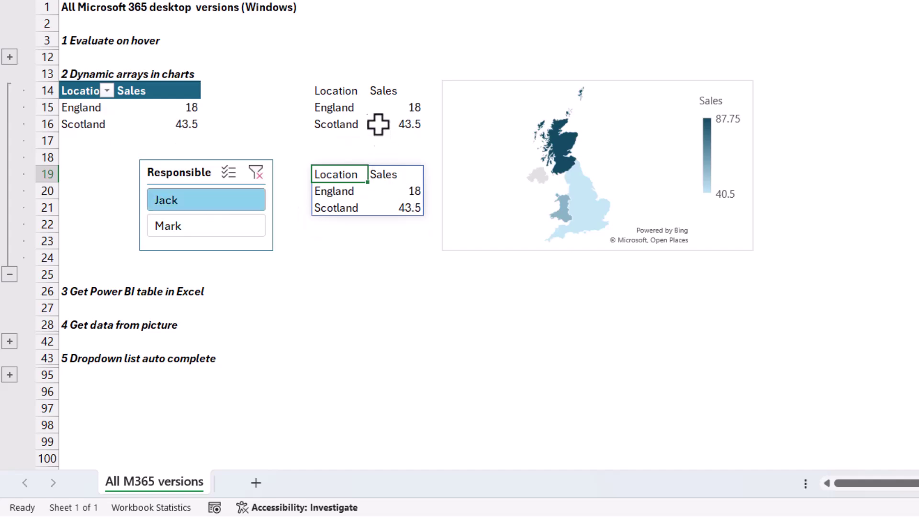
{"action": "left_click", "coordinate": [239, 226]}
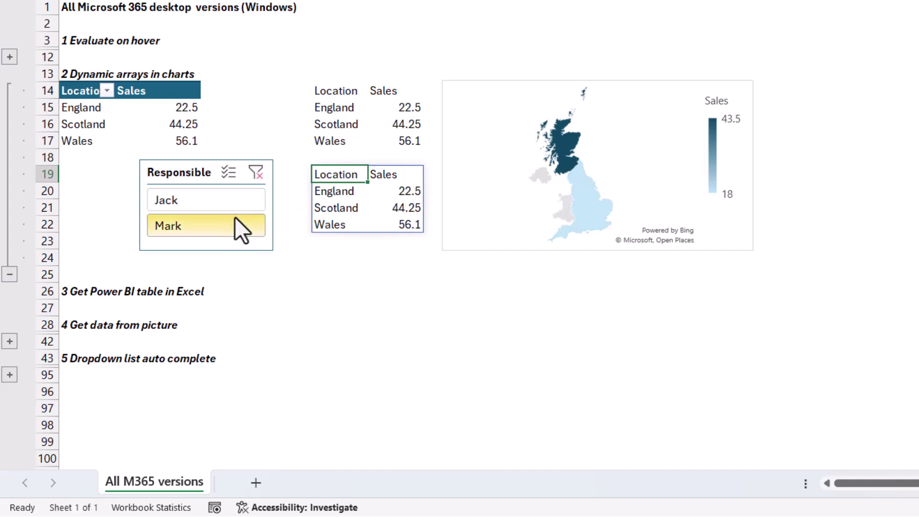
{"action": "left_click", "coordinate": [255, 174]}
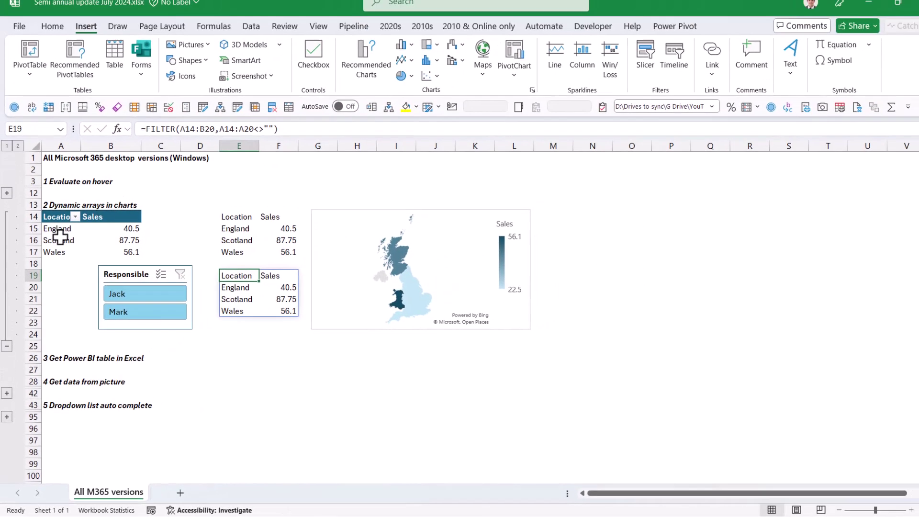
{"action": "left_click", "coordinate": [64, 236]}
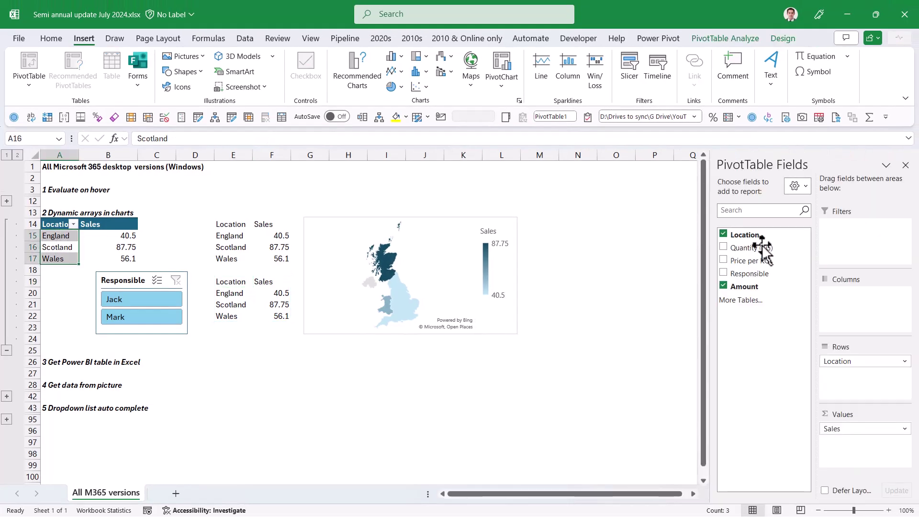
Step: Add Responsible as a slicer from PivotTable Fields, then undo the duplicate slicer
{"action": "right_click", "coordinate": [758, 276]}
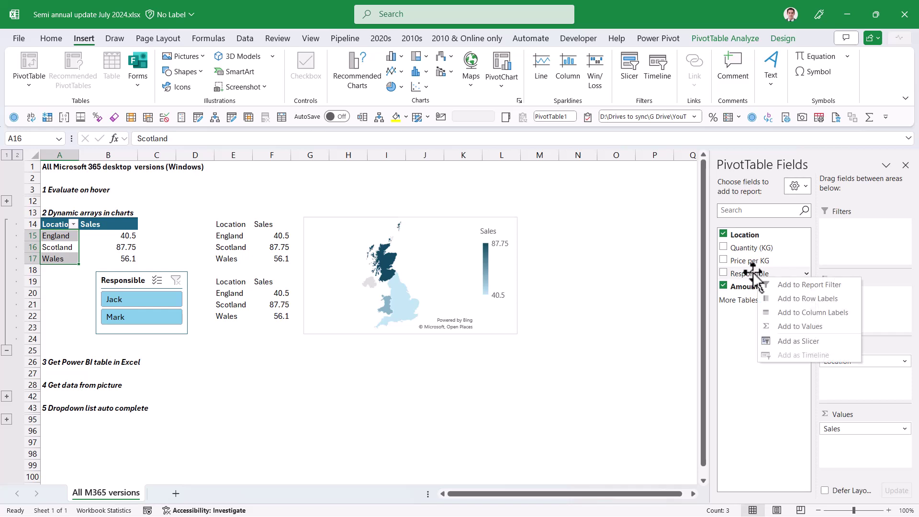
{"action": "left_click", "coordinate": [800, 338]}
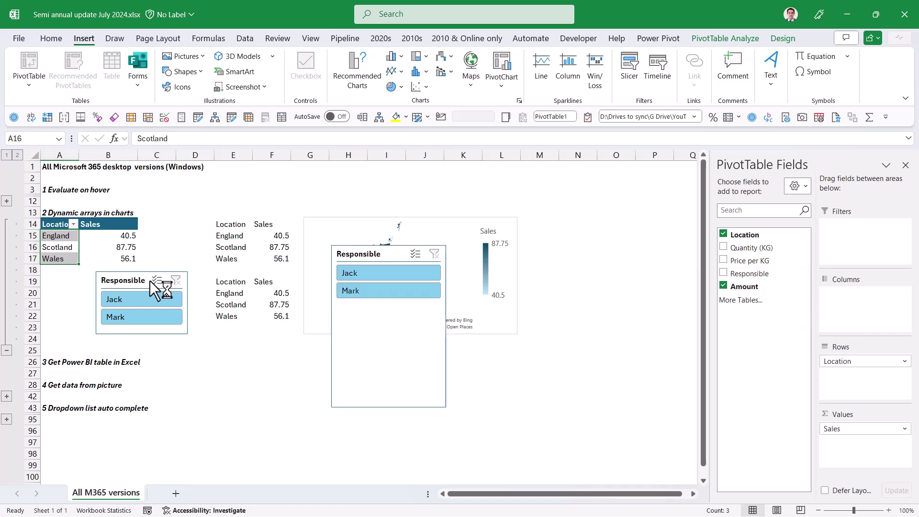
{"action": "left_click_drag", "start_coordinate": [365, 255], "coordinate": [227, 249]}
{"action": "key", "text": "ctrl+z"}
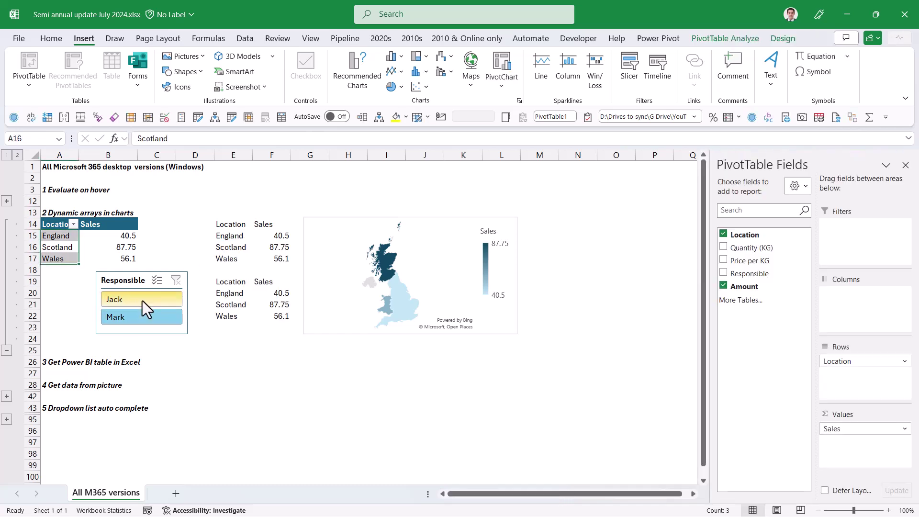
Step: Check the existing map's source cells and select the FILTER spill range E19:F22
{"action": "left_click", "coordinate": [115, 247]}
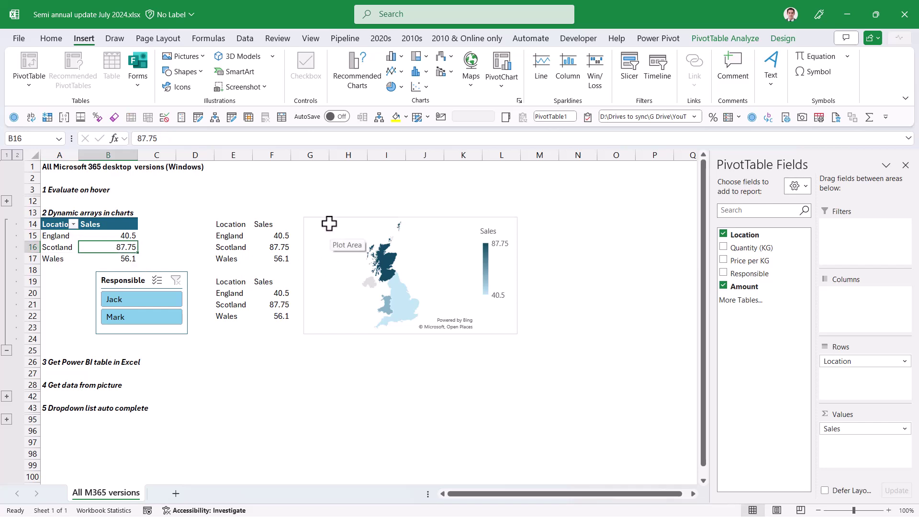
{"action": "left_click", "coordinate": [430, 228]}
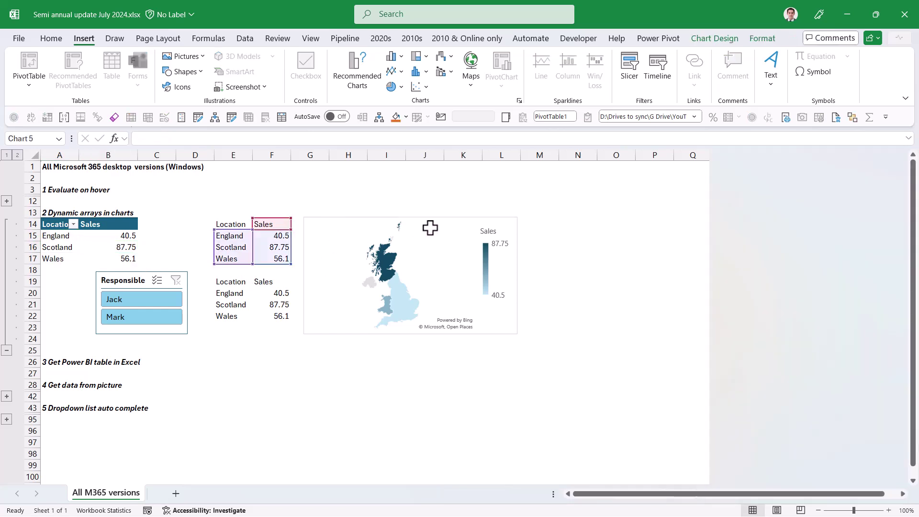
{"action": "left_click", "coordinate": [229, 283]}
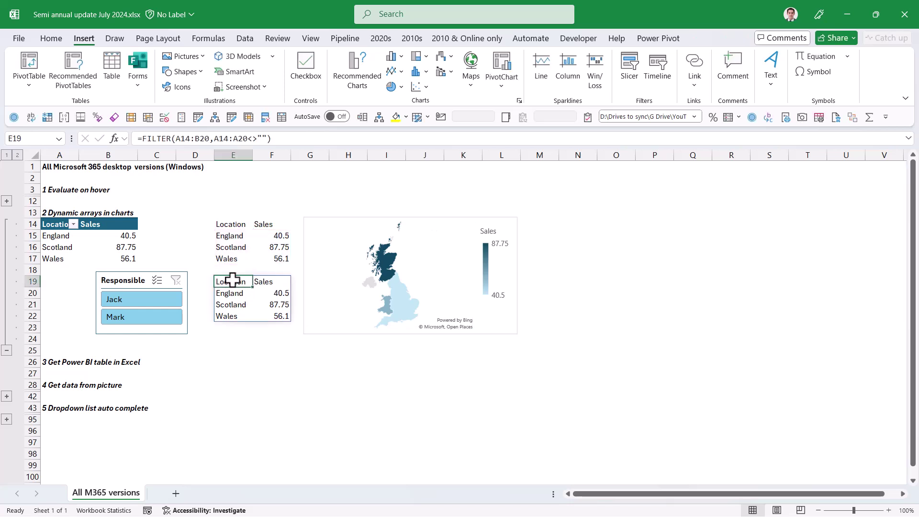
{"action": "left_click_drag", "start_coordinate": [232, 280], "coordinate": [266, 319]}
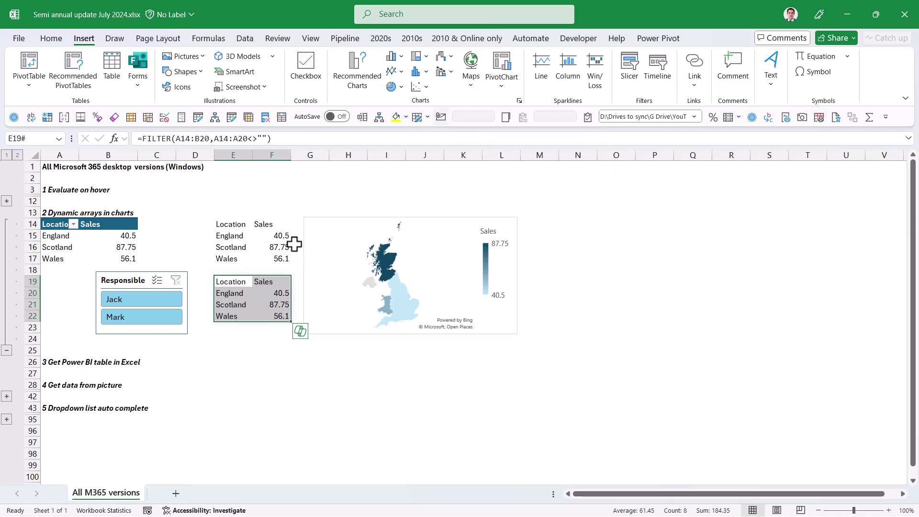
Step: Insert a Filled Map of E19:F22 and position it over the existing map
{"action": "left_click", "coordinate": [471, 79]}
{"action": "left_click", "coordinate": [486, 132]}
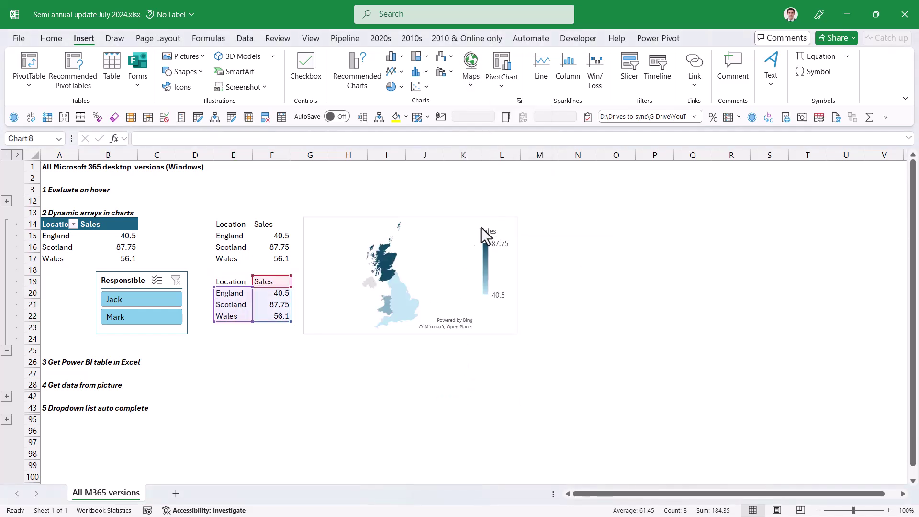
{"action": "left_click_drag", "start_coordinate": [421, 243], "coordinate": [394, 203]}
{"action": "left_click_drag", "start_coordinate": [304, 295], "coordinate": [305, 294]}
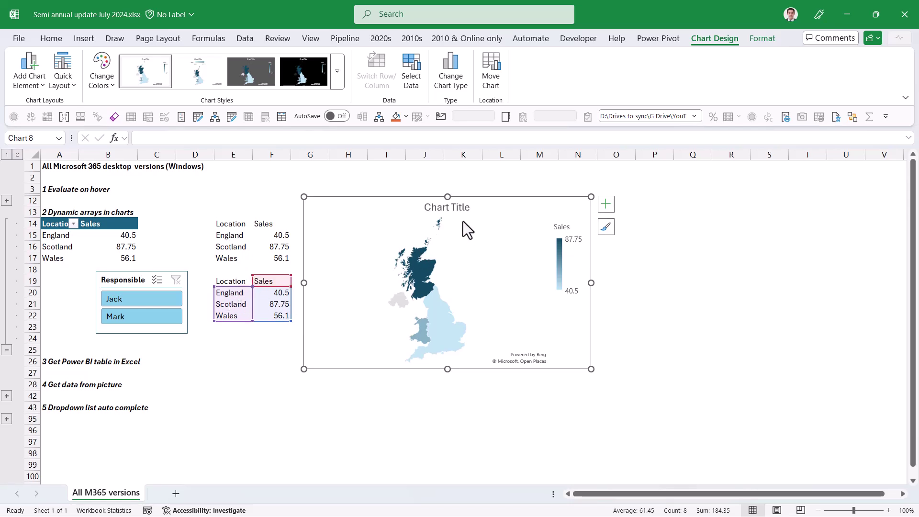
Step: Delete the new map's chart title, then shrink and reposition the chart
{"action": "left_click", "coordinate": [456, 208]}
{"action": "key", "text": "Delete"}
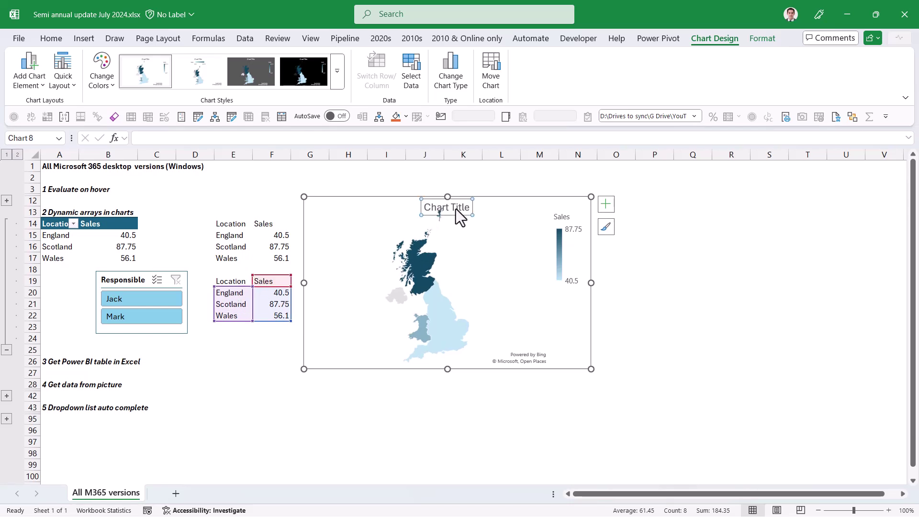
{"action": "left_click_drag", "start_coordinate": [591, 198], "coordinate": [445, 259]}
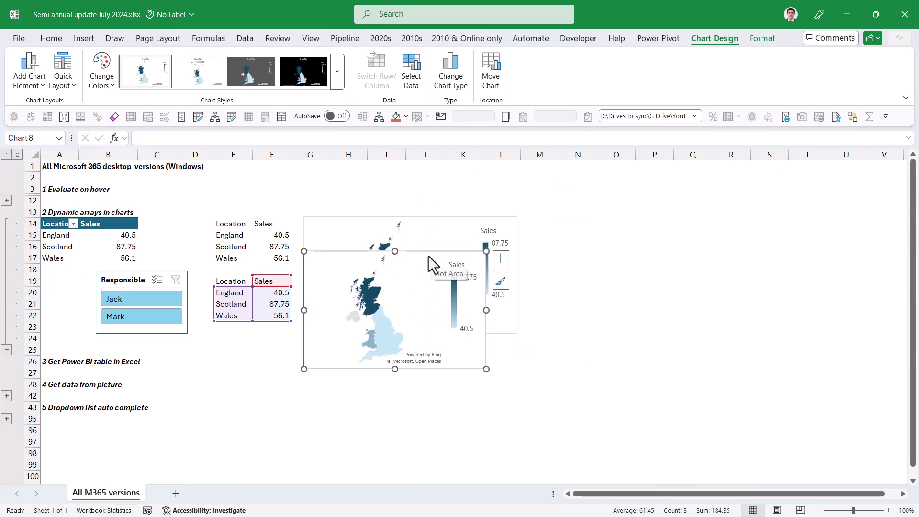
{"action": "left_click", "coordinate": [427, 255]}
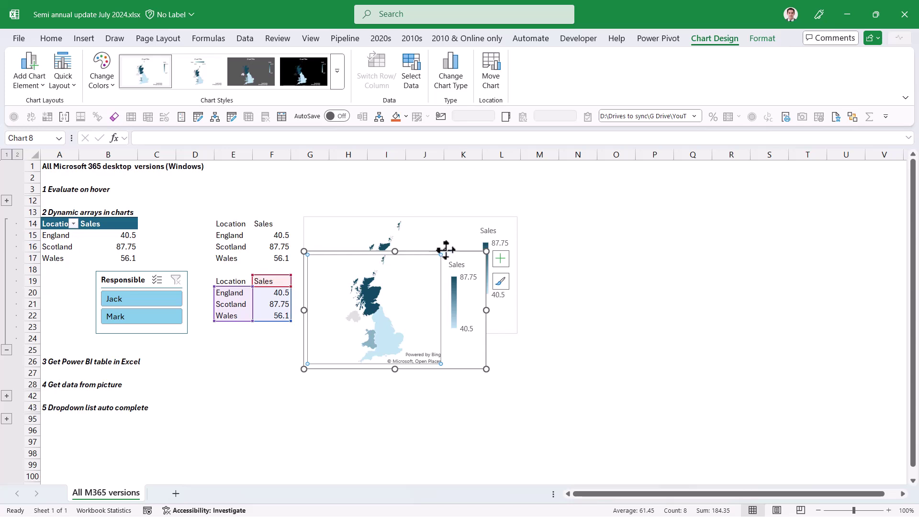
{"action": "left_click_drag", "start_coordinate": [441, 249], "coordinate": [446, 226]}
Step: Filter the data to Jack, then Mark, and compare the map with the pivot values
{"action": "left_click", "coordinate": [138, 299]}
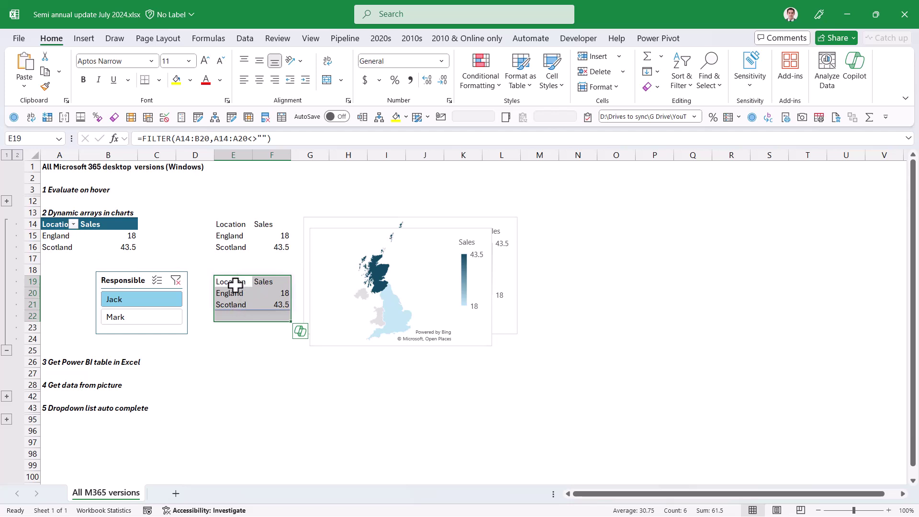
{"action": "left_click", "coordinate": [139, 318]}
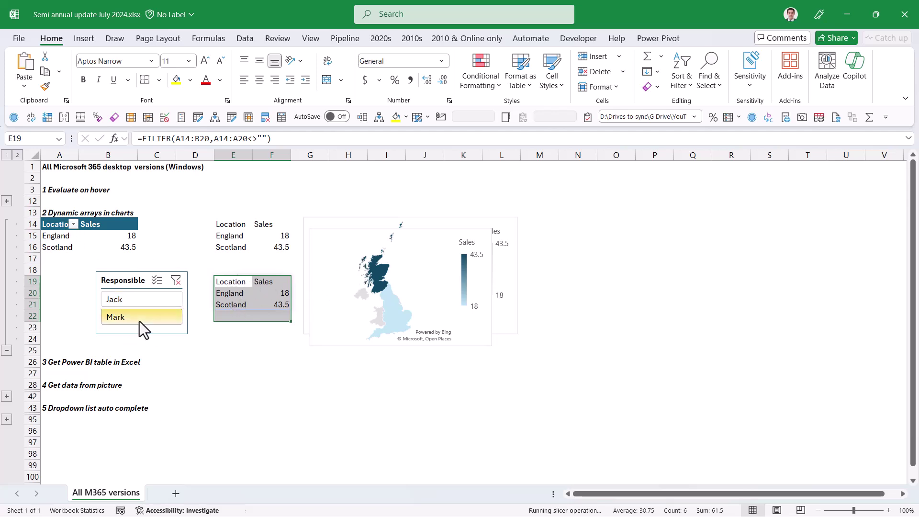
{"action": "left_click", "coordinate": [369, 232]}
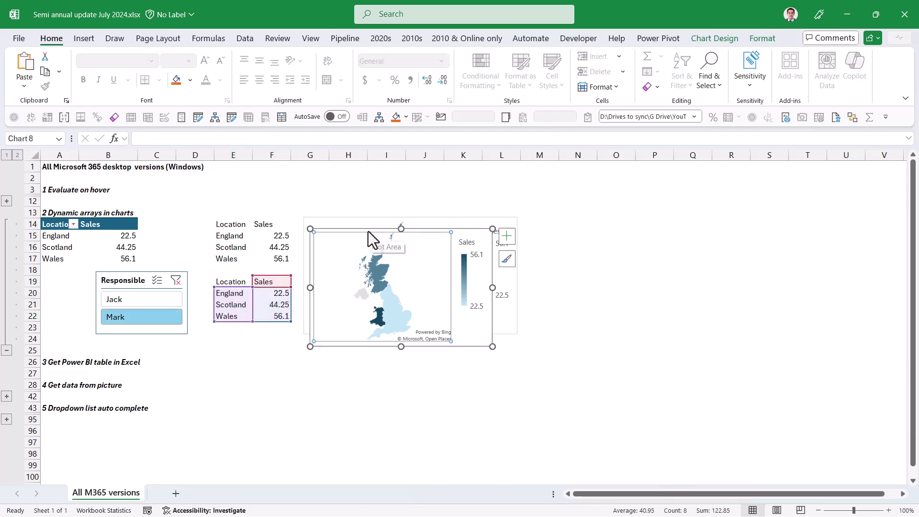
{"action": "left_click", "coordinate": [369, 232]}
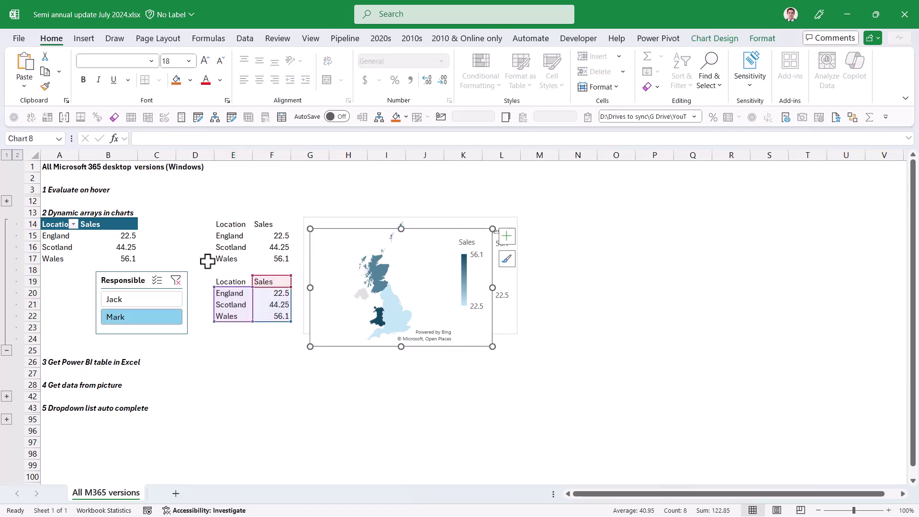
{"action": "left_click", "coordinate": [124, 235]}
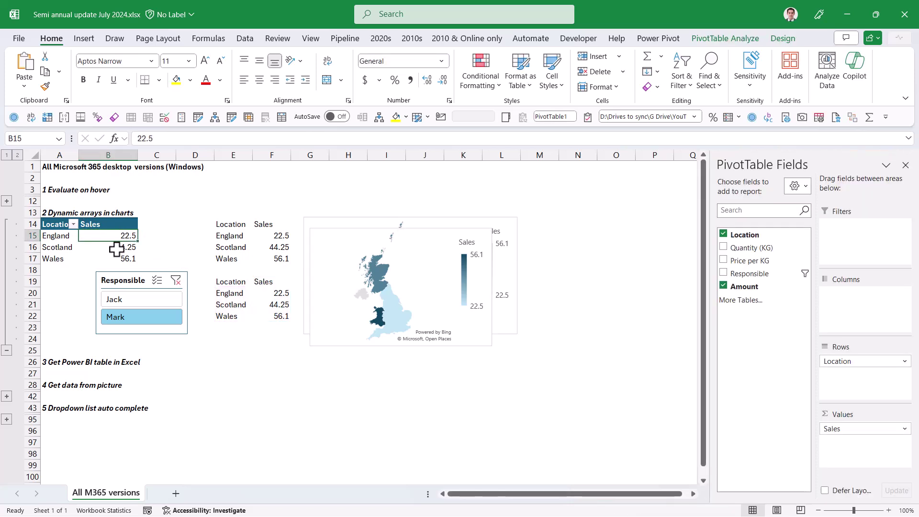
{"action": "left_click", "coordinate": [120, 247]}
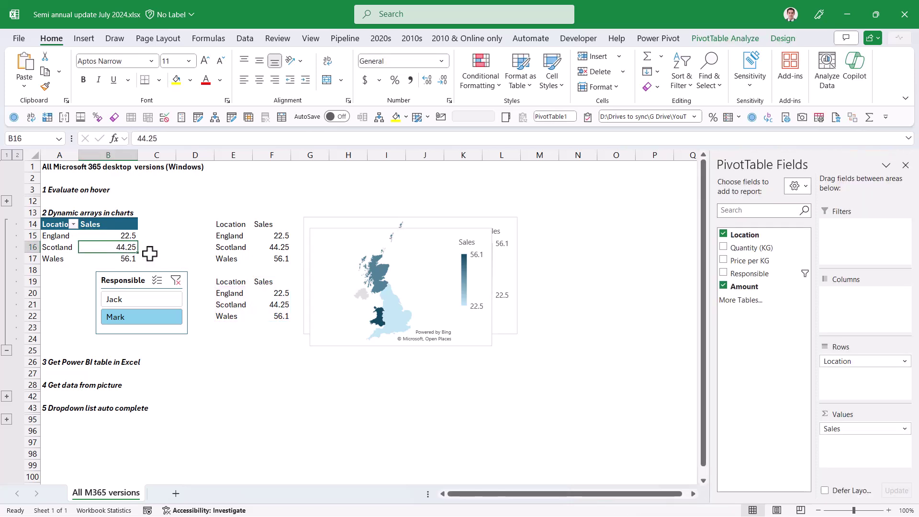
Step: Select the map's chart area and collapse the dynamic arrays section, rows 14-24
{"action": "left_click", "coordinate": [421, 235]}
{"action": "left_click", "coordinate": [423, 230]}
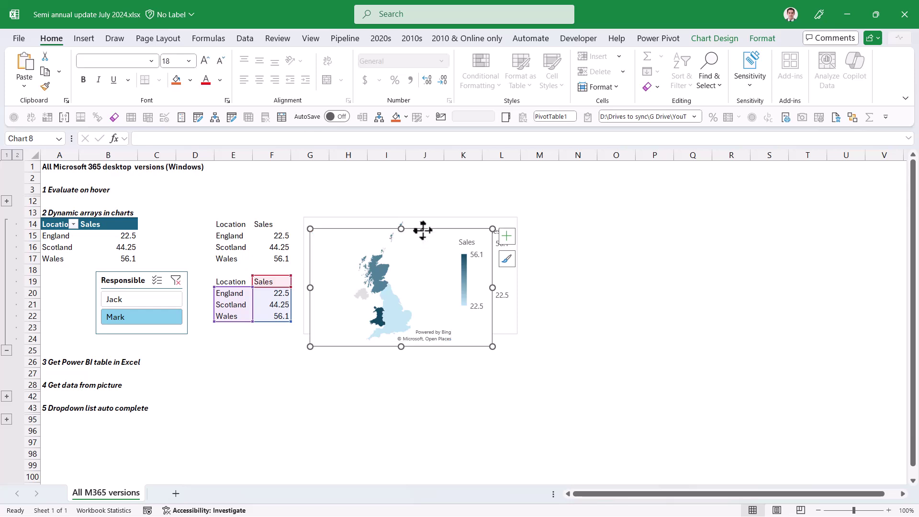
{"action": "left_click", "coordinate": [6, 350]}
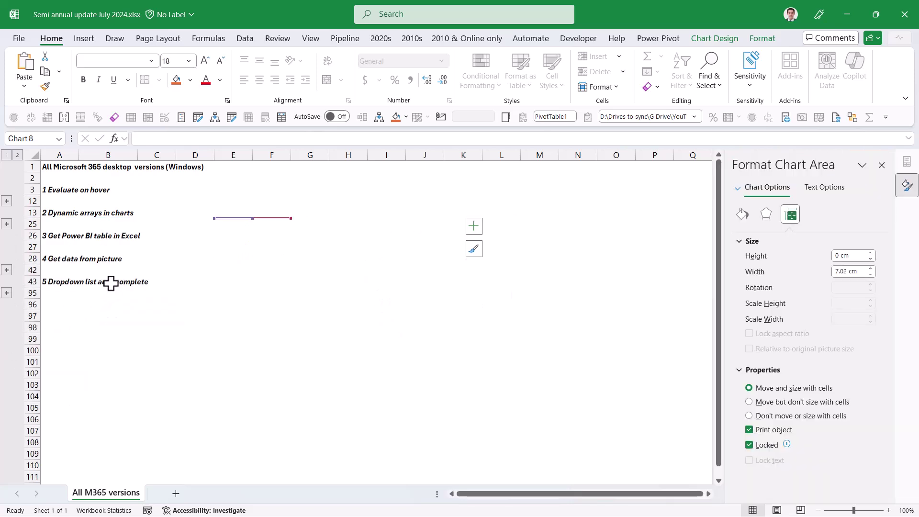
Step: Close the formatting pane and select empty cell J27 as the table location
{"action": "left_click", "coordinate": [89, 236]}
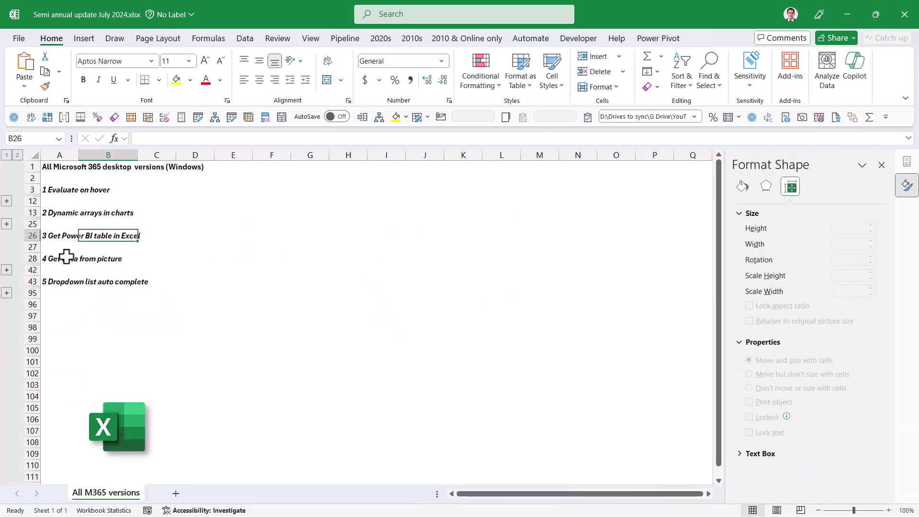
{"action": "left_click", "coordinate": [182, 261]}
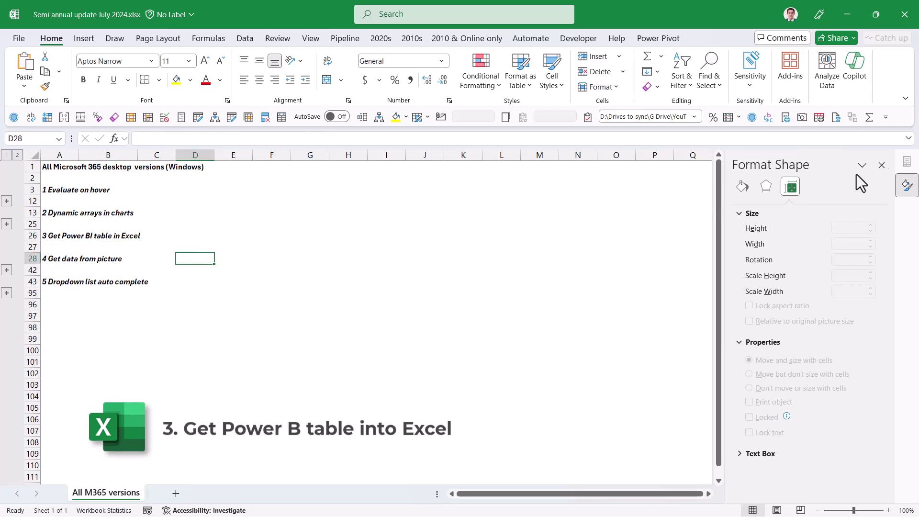
{"action": "left_click", "coordinate": [882, 165]}
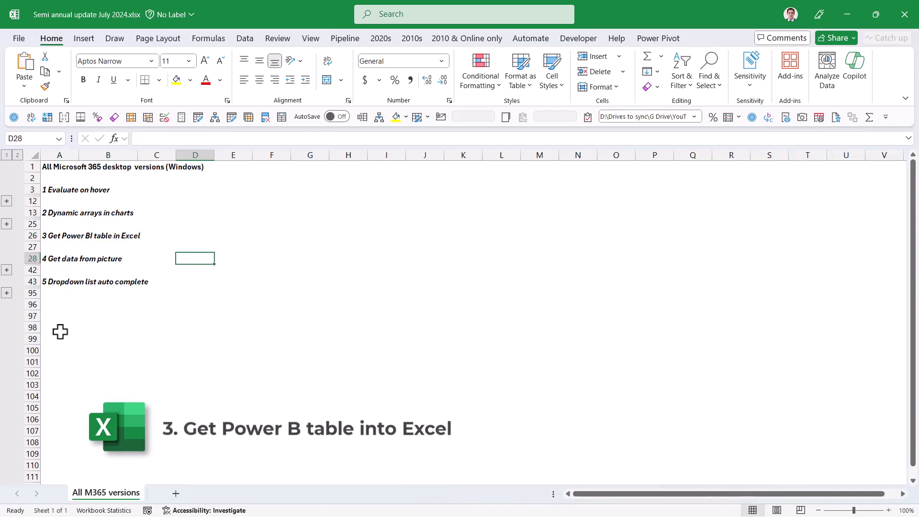
{"action": "left_click", "coordinate": [407, 247]}
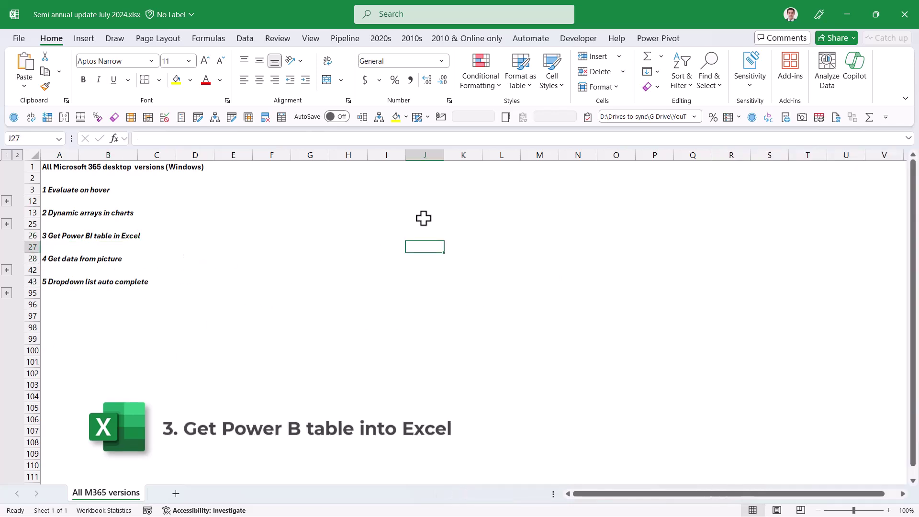
Step: Insert the English monarchs table from the Power BI semantic model as a connected table
{"action": "left_click", "coordinate": [245, 40]}
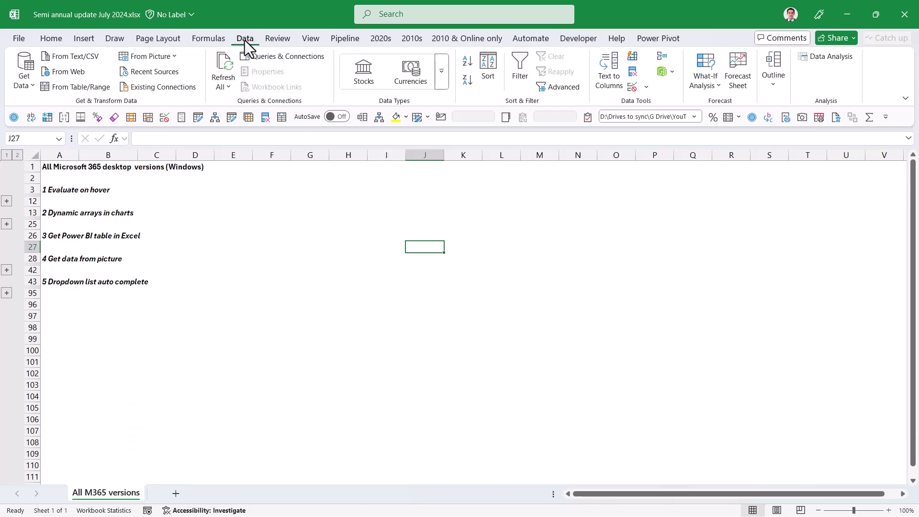
{"action": "left_click", "coordinate": [30, 83]}
{"action": "mouse_move", "coordinate": [76, 177]}
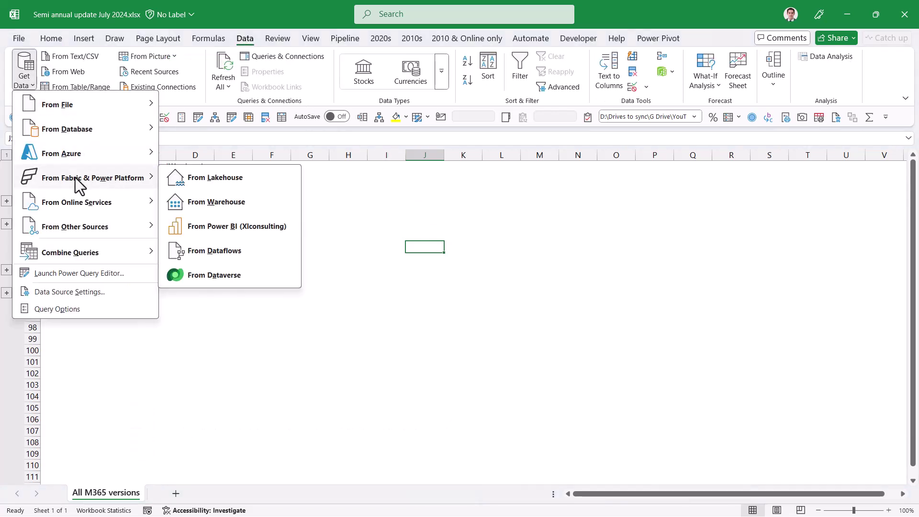
{"action": "left_click", "coordinate": [224, 227]}
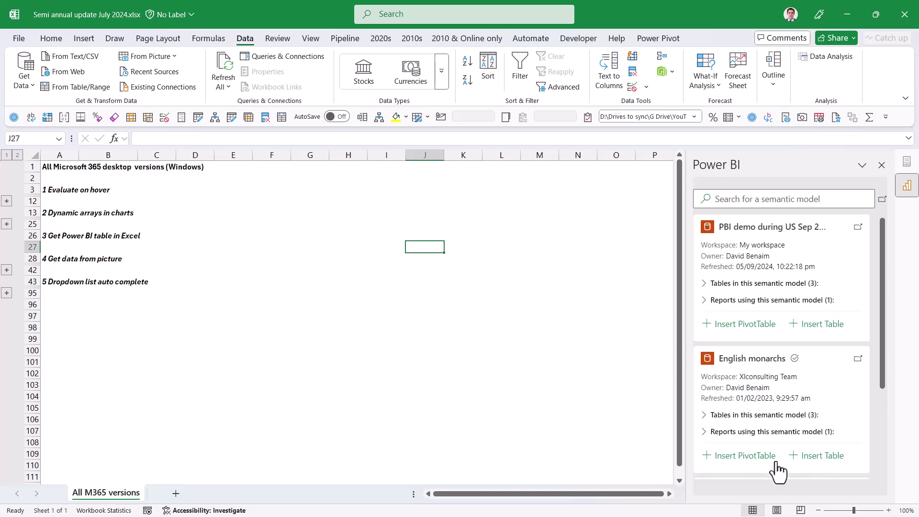
{"action": "left_click", "coordinate": [821, 456]}
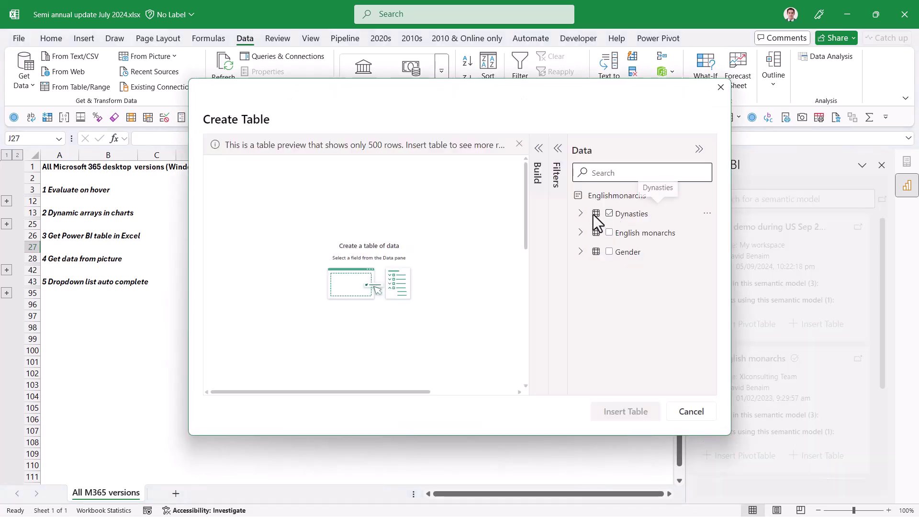
{"action": "left_click", "coordinate": [609, 233]}
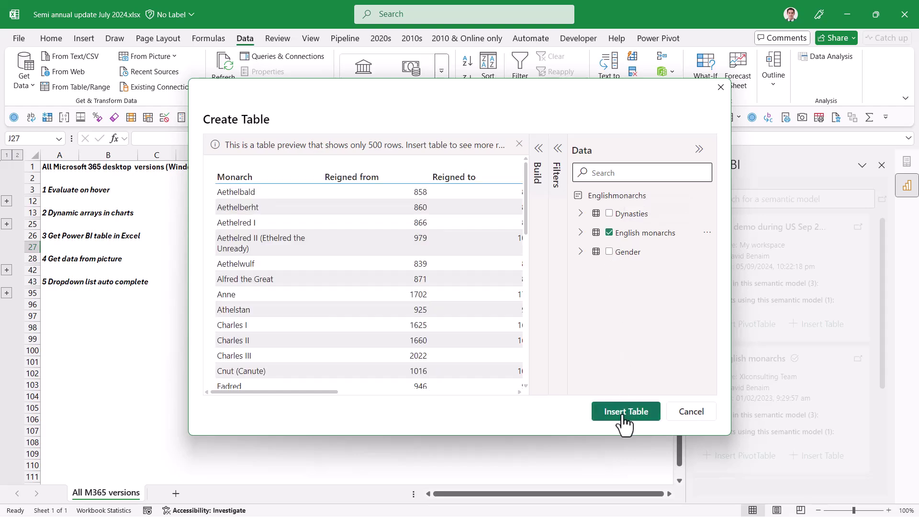
{"action": "left_click", "coordinate": [624, 415]}
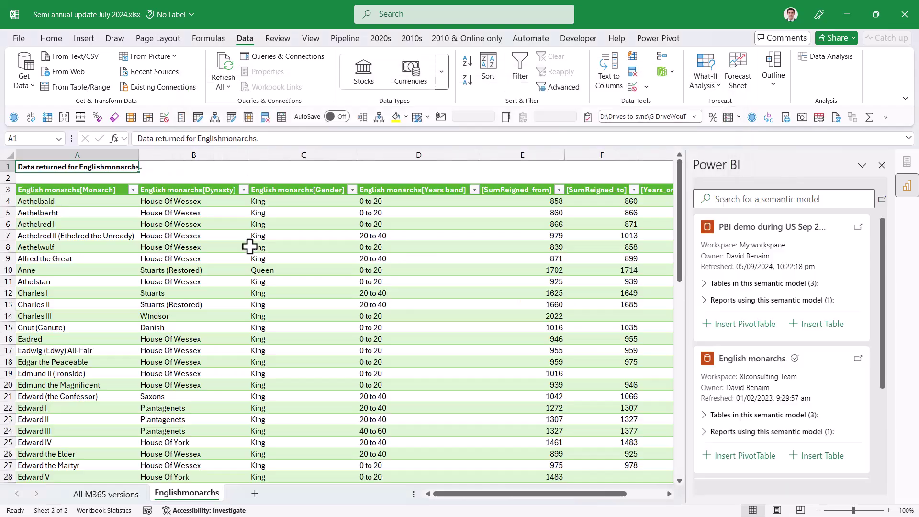
Step: Inspect the monarchs table values, close the Power BI panel, and return to All M365 versions
{"action": "left_click", "coordinate": [250, 246]}
{"action": "left_click", "coordinate": [548, 249]}
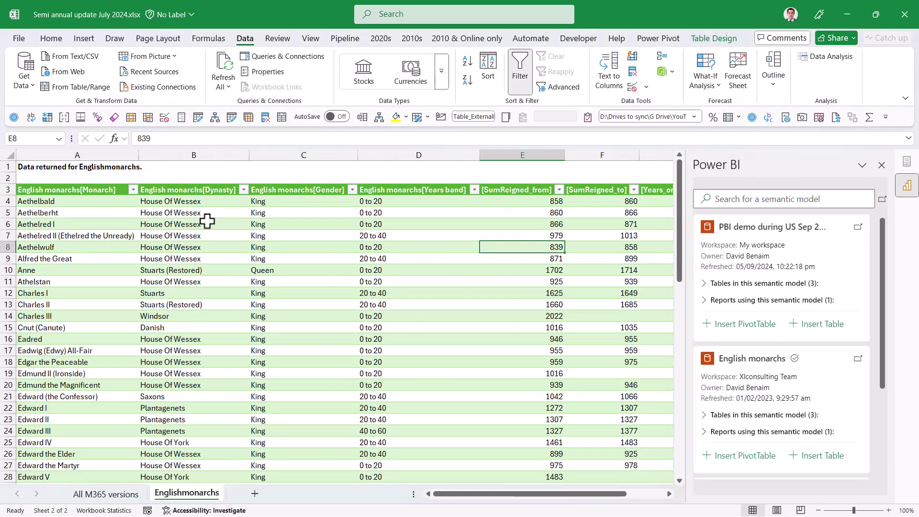
{"action": "left_click", "coordinate": [231, 305]}
{"action": "left_click", "coordinate": [206, 351]}
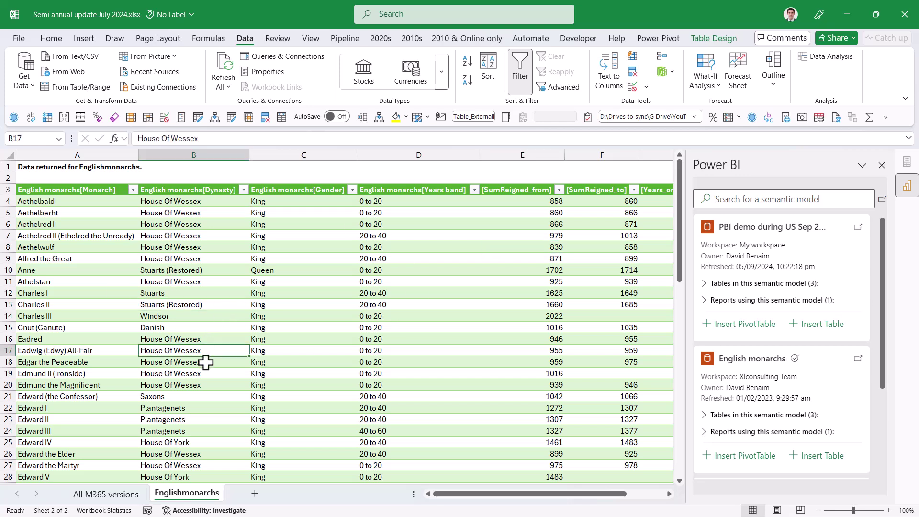
{"action": "left_click", "coordinate": [882, 166]}
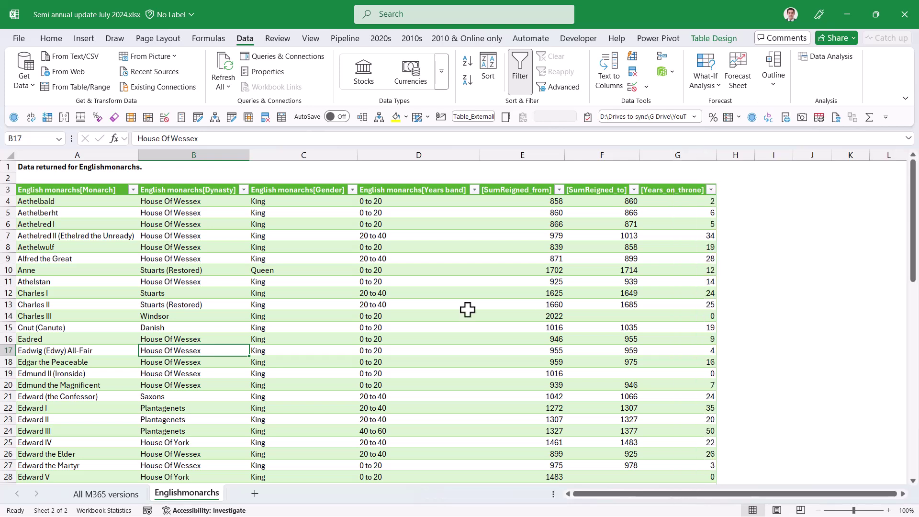
{"action": "left_click", "coordinate": [105, 498]}
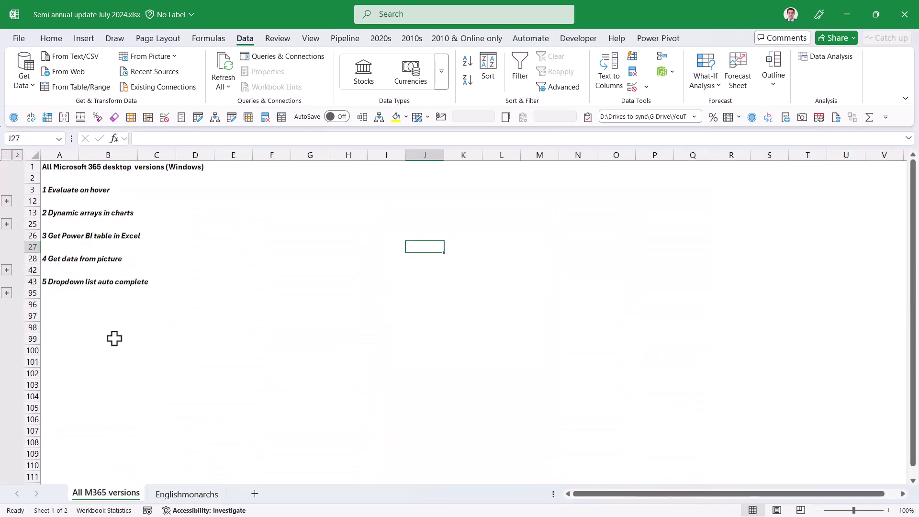
Step: Expand the Get data from picture section and inspect its table picture
{"action": "left_click", "coordinate": [7, 271]}
{"action": "left_click", "coordinate": [8, 273]}
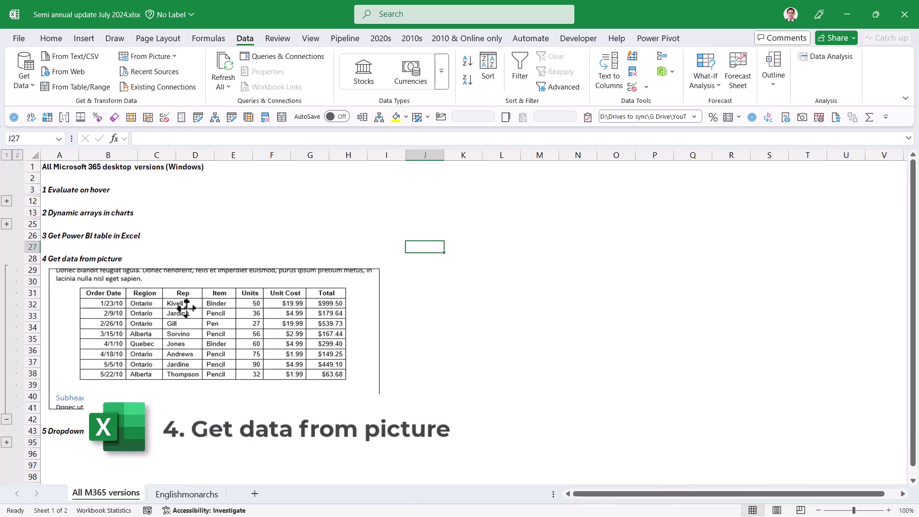
{"action": "left_click", "coordinate": [135, 287]}
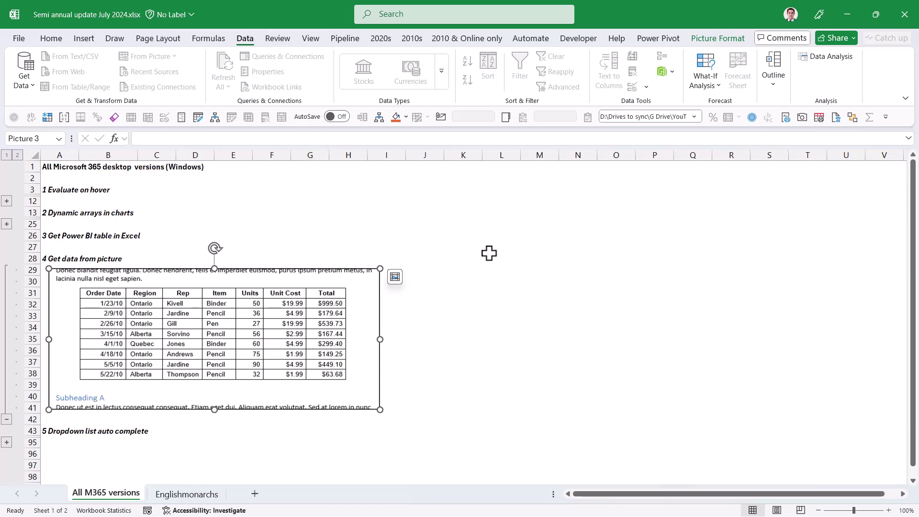
{"action": "left_click", "coordinate": [438, 228]}
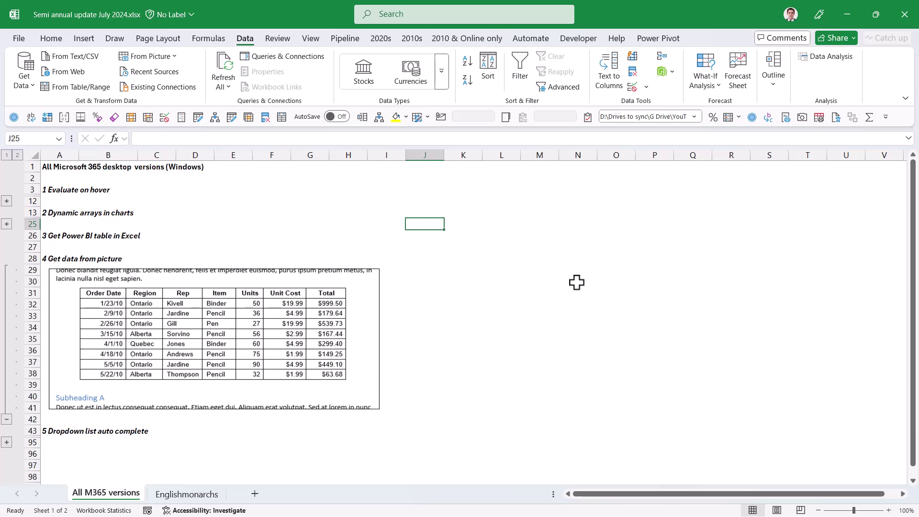
Step: Snip the order table picture, paste the snapshot at K30, and add a blank sheet
{"action": "key", "text": "super+shift+s"}
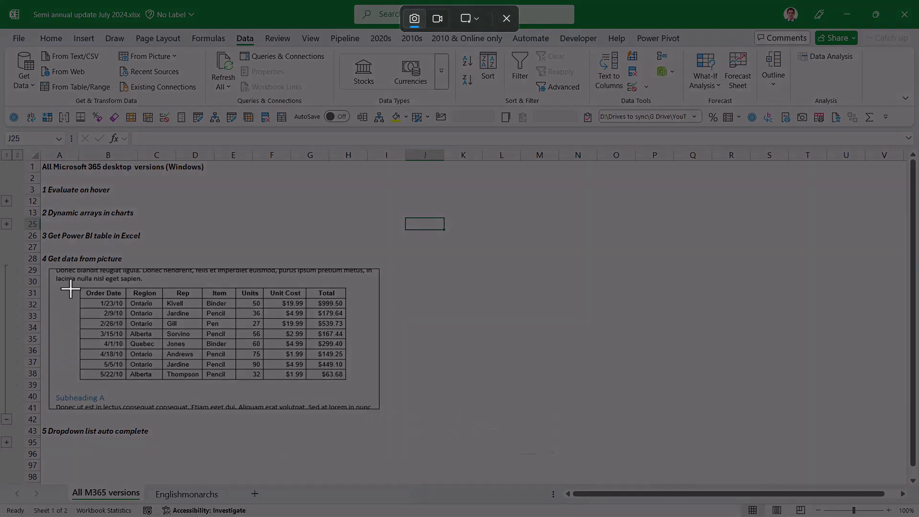
{"action": "left_click_drag", "start_coordinate": [76, 286], "coordinate": [346, 381]}
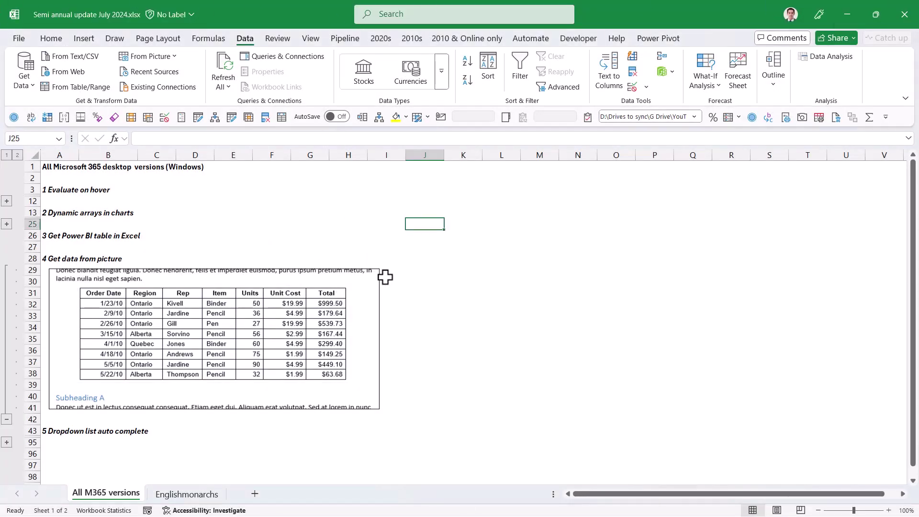
{"action": "left_click", "coordinate": [457, 282]}
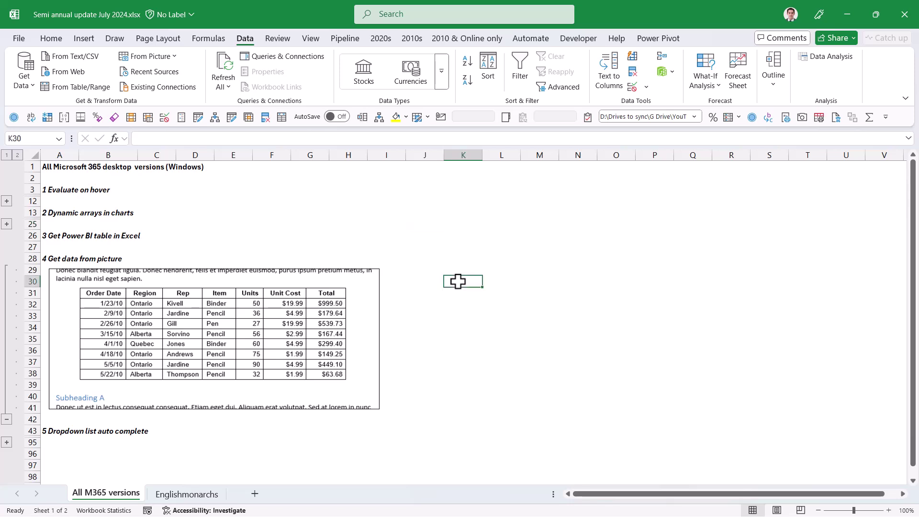
{"action": "key", "text": "ctrl+v"}
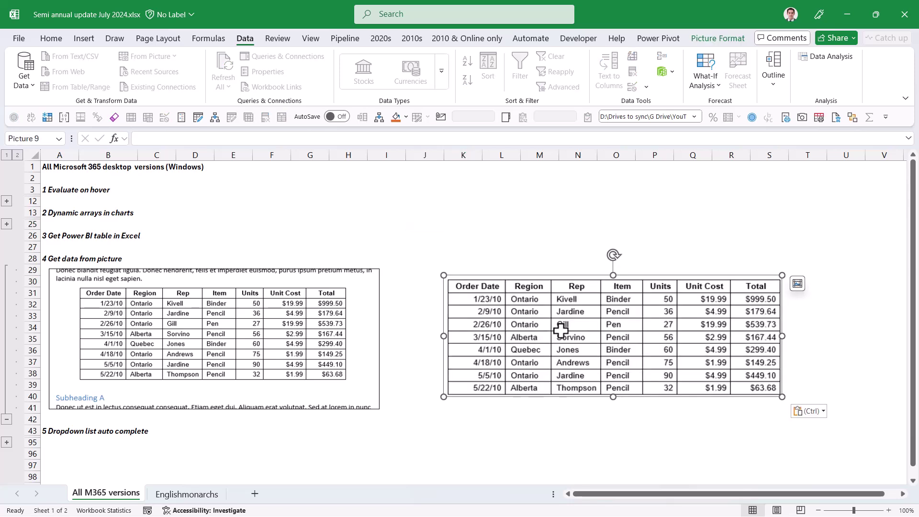
{"action": "left_click", "coordinate": [401, 287]}
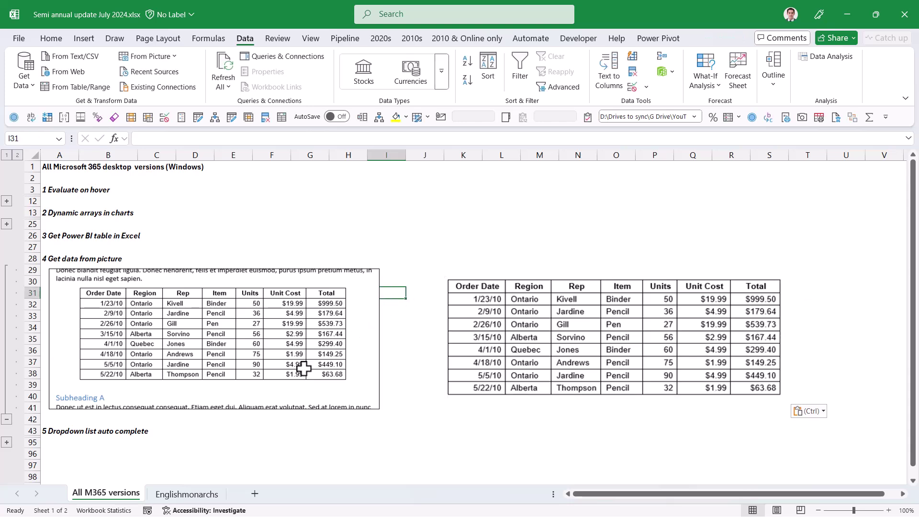
{"action": "left_click", "coordinate": [254, 495]}
Step: Extract data from the clipboard picture into Sheet2 starting at cell A5
{"action": "left_click", "coordinate": [51, 210]}
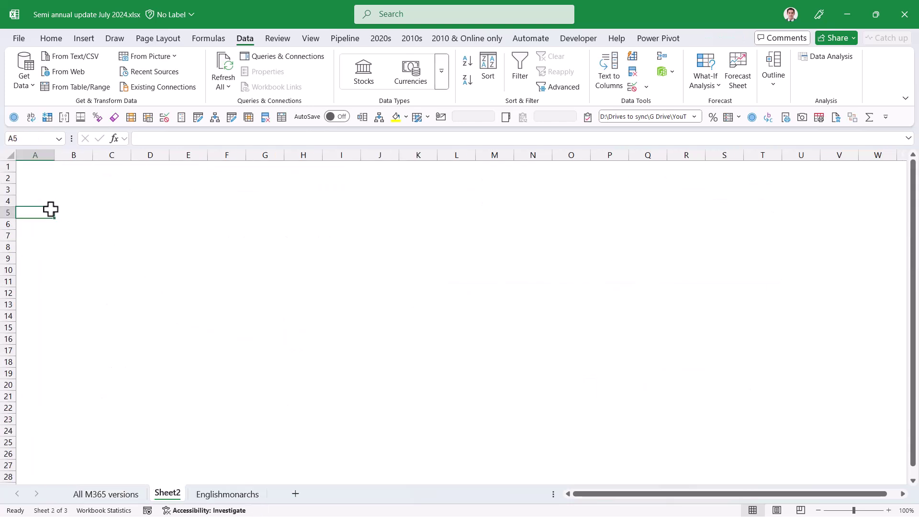
{"action": "left_click", "coordinate": [175, 56]}
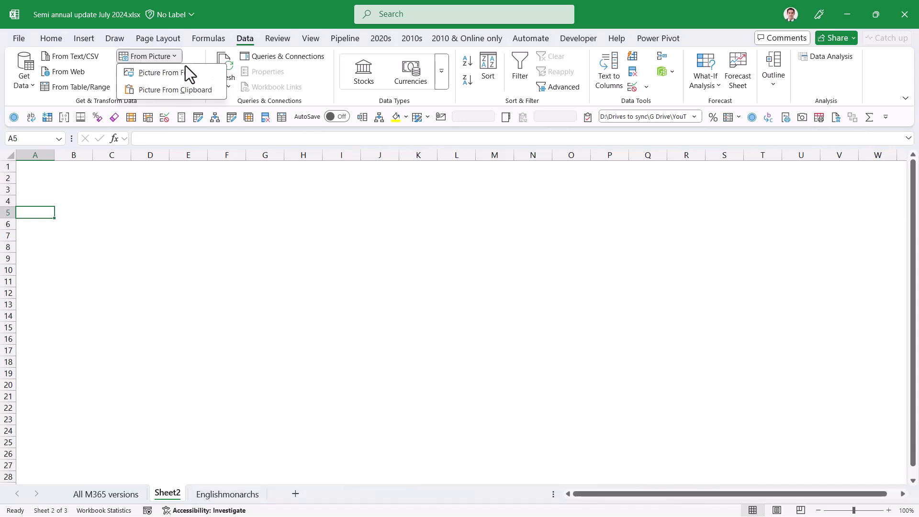
{"action": "left_click", "coordinate": [192, 91]}
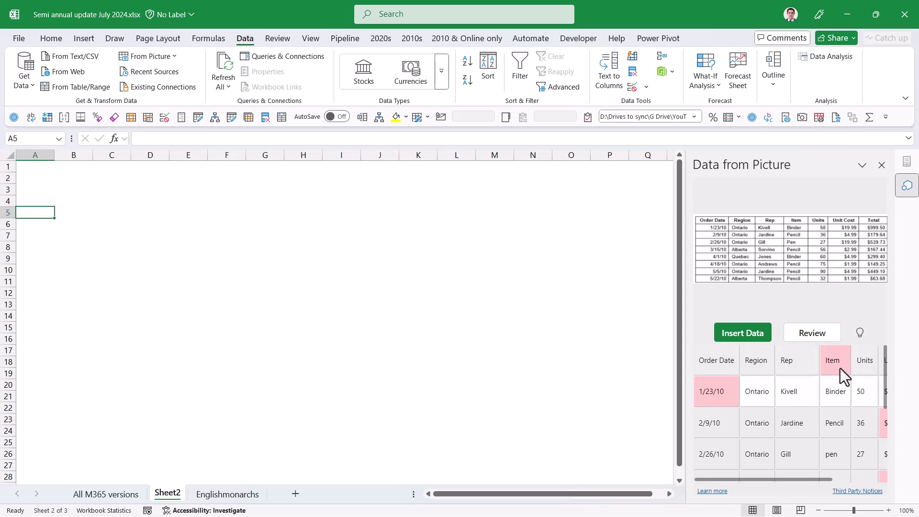
Step: Accept the flagged 1/23/10, Item, $999.50 and $4.99 values, then insert the data
{"action": "mouse_move", "coordinate": [843, 363]}
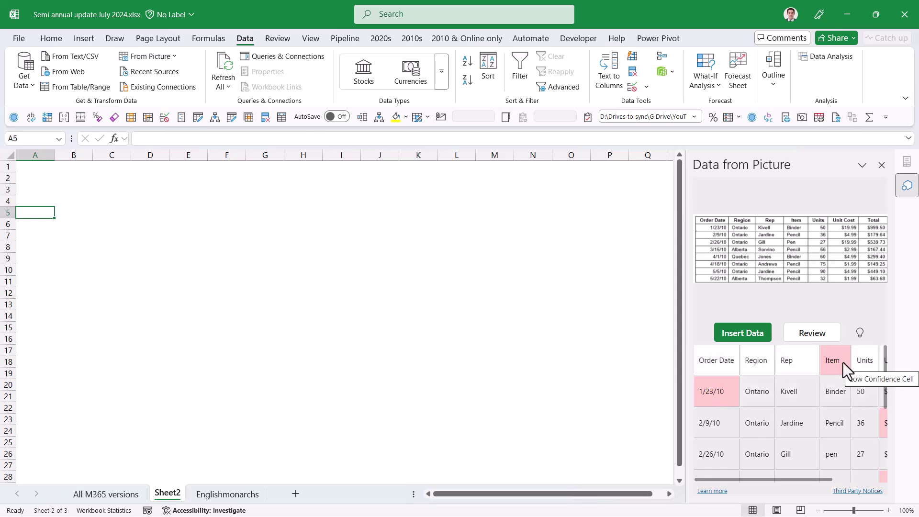
{"action": "left_click", "coordinate": [713, 389]}
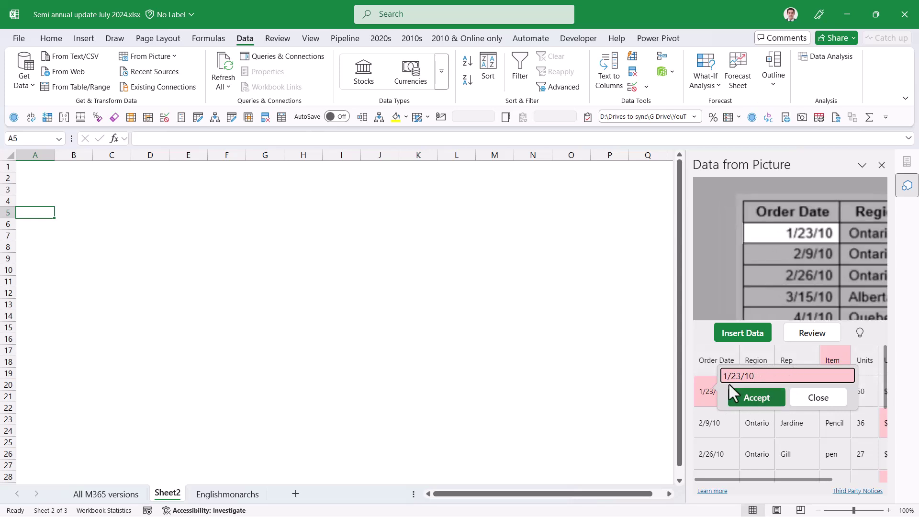
{"action": "left_click", "coordinate": [758, 402]}
{"action": "left_click", "coordinate": [833, 362]}
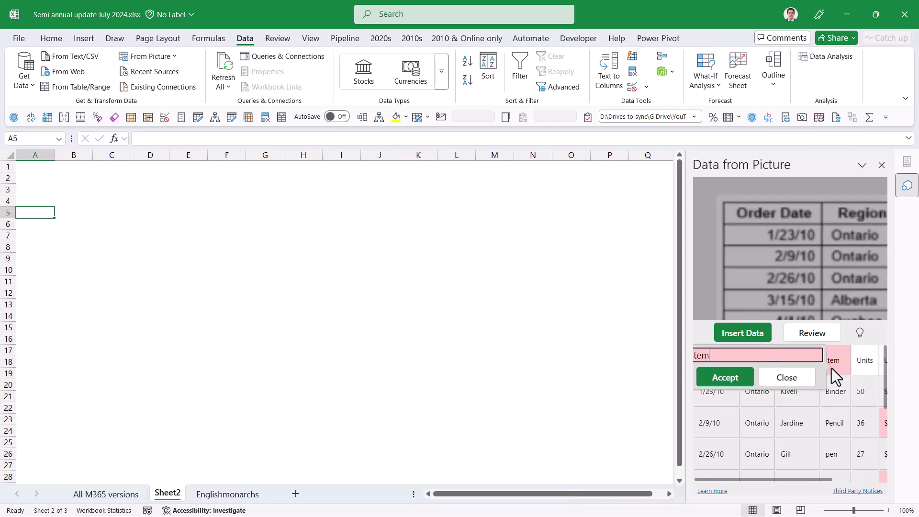
{"action": "left_click", "coordinate": [725, 379]}
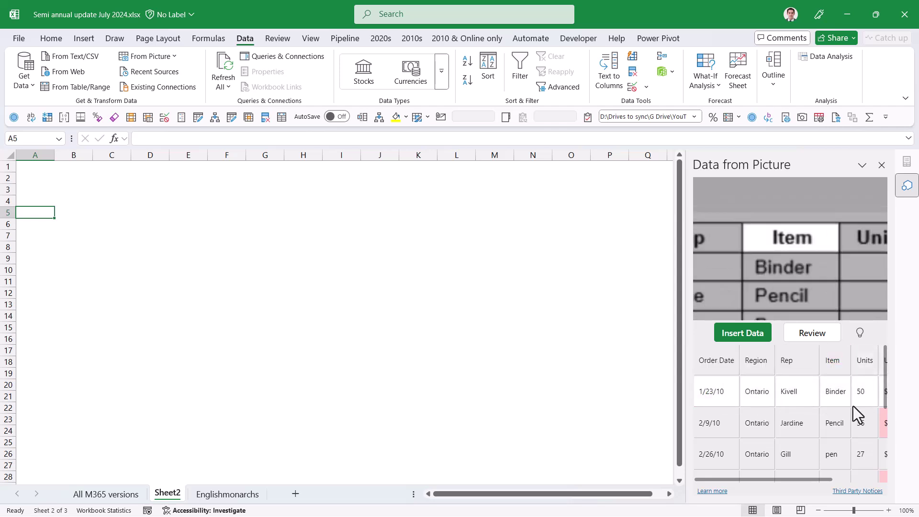
{"action": "left_click", "coordinate": [821, 337]}
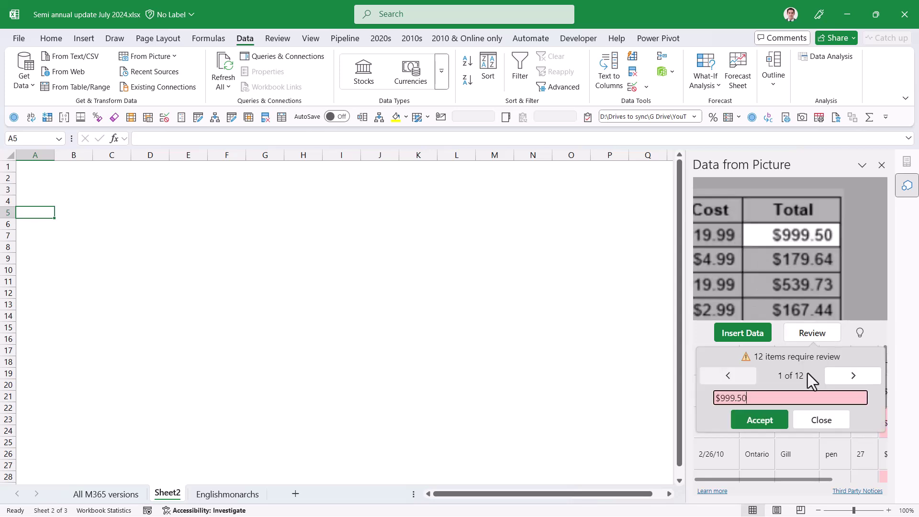
{"action": "left_click", "coordinate": [773, 430]}
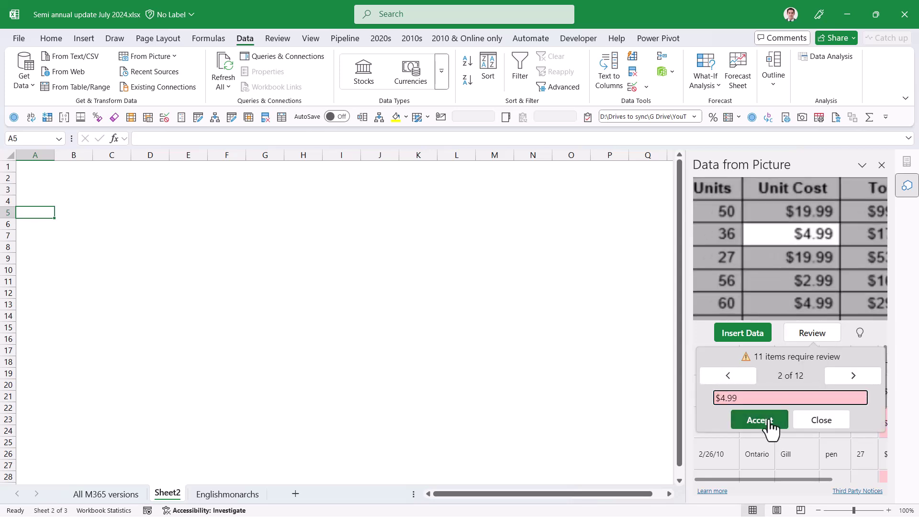
{"action": "left_click", "coordinate": [772, 430]}
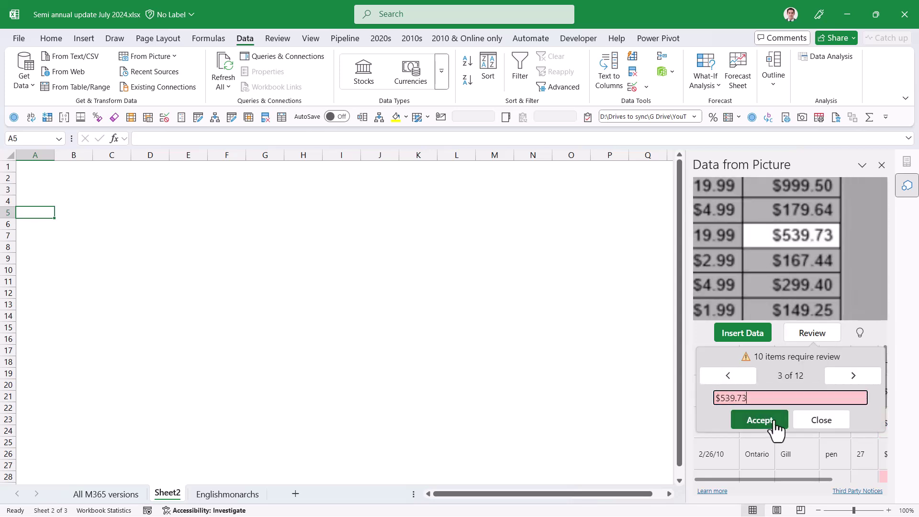
{"action": "left_click", "coordinate": [819, 425]}
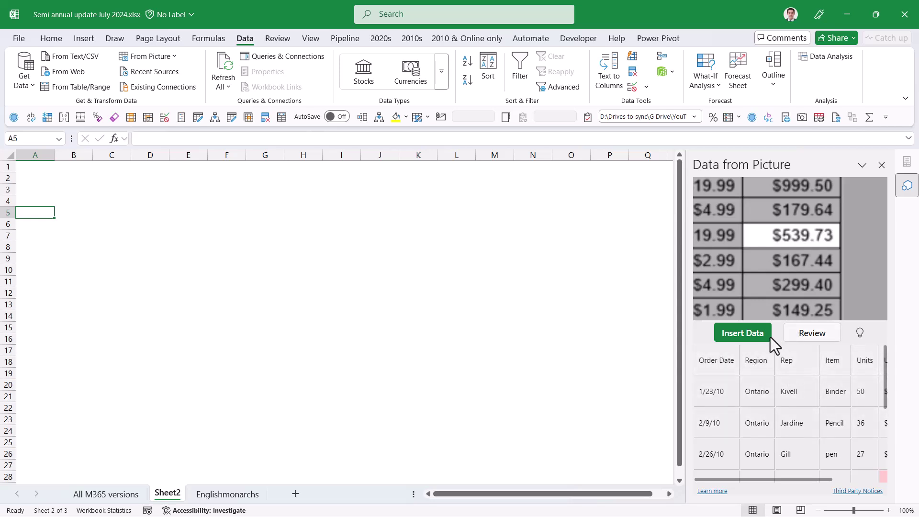
{"action": "left_click", "coordinate": [755, 337]}
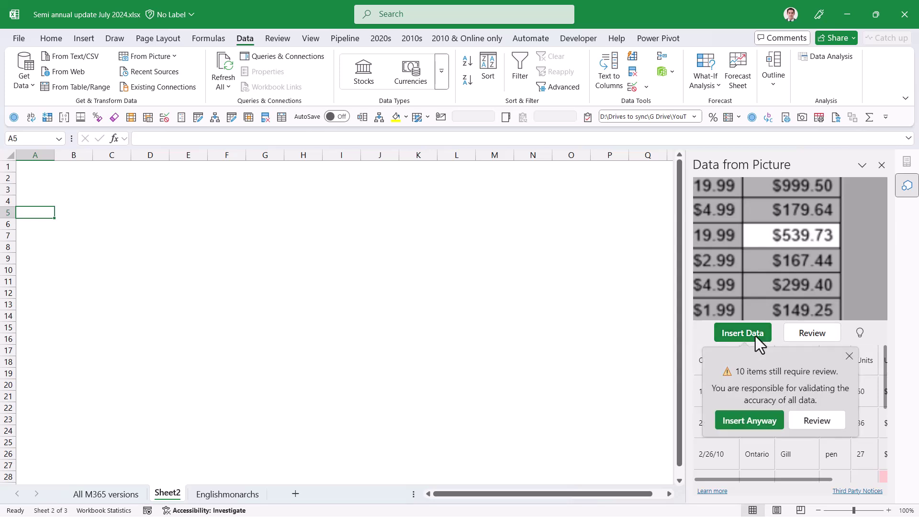
Step: Insert the data anyway and check the extracted values in E8, G12 and F10
{"action": "left_click", "coordinate": [757, 422]}
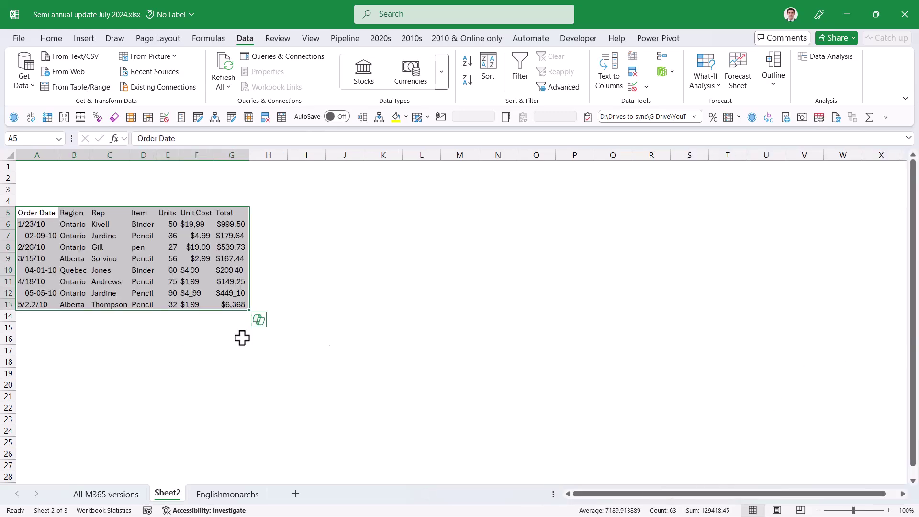
{"action": "left_click", "coordinate": [165, 246]}
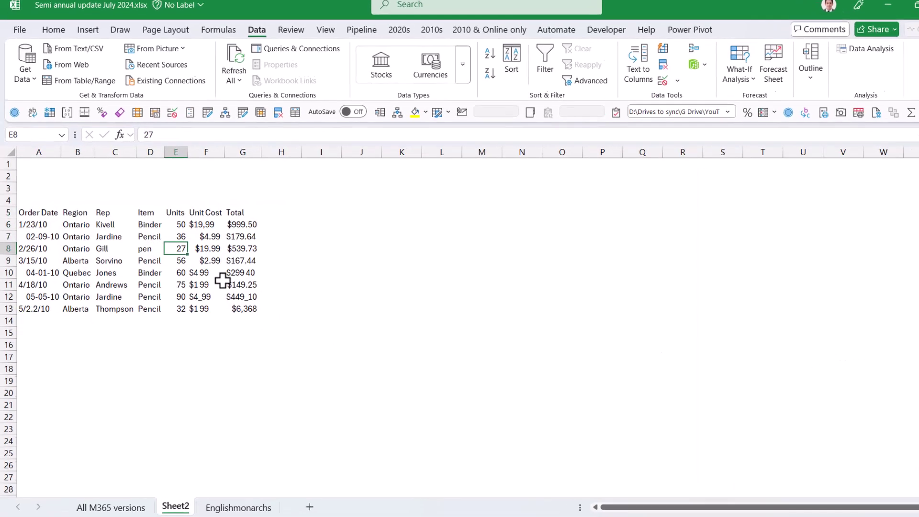
{"action": "left_click", "coordinate": [196, 281]}
{"action": "left_click", "coordinate": [232, 293]}
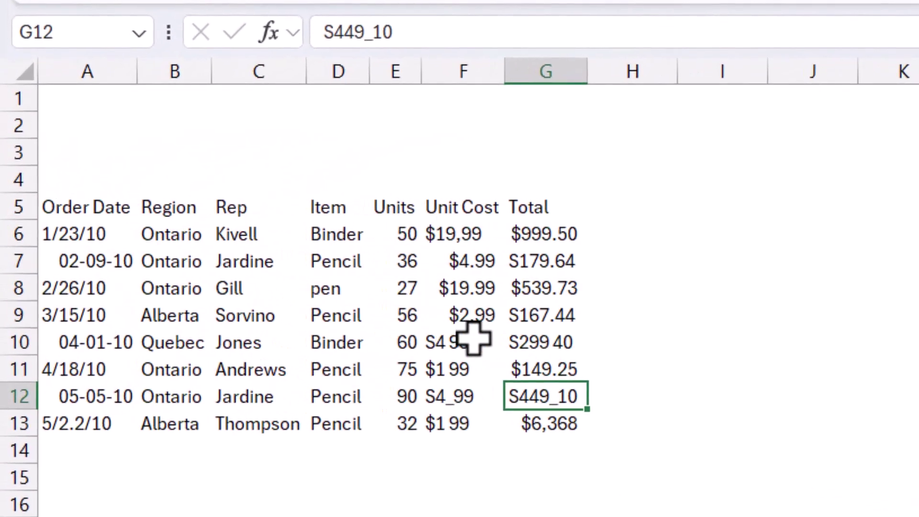
{"action": "left_click", "coordinate": [401, 320]}
{"action": "double_click", "coordinate": [448, 342]}
{"action": "left_click_drag", "start_coordinate": [436, 341], "coordinate": [417, 339]}
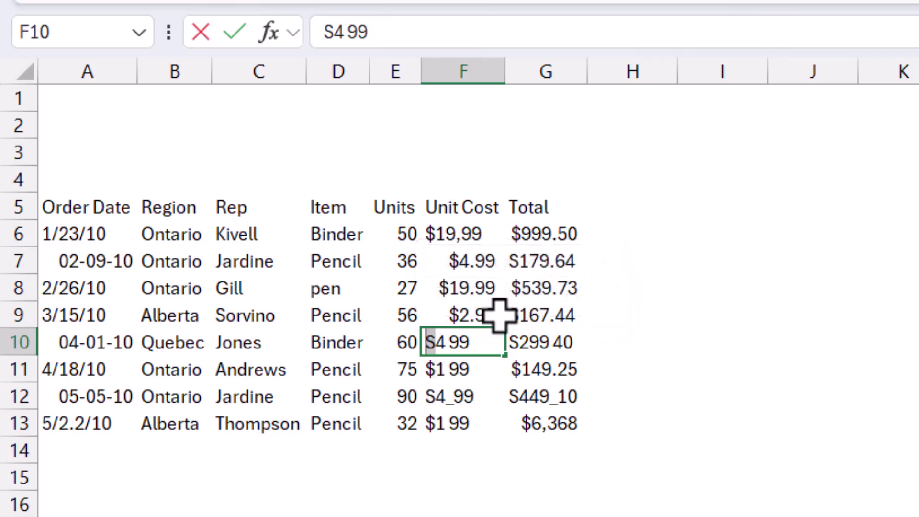
Step: Correct F6 to $19.99 and F10 to 4.99
{"action": "left_click", "coordinate": [471, 238]}
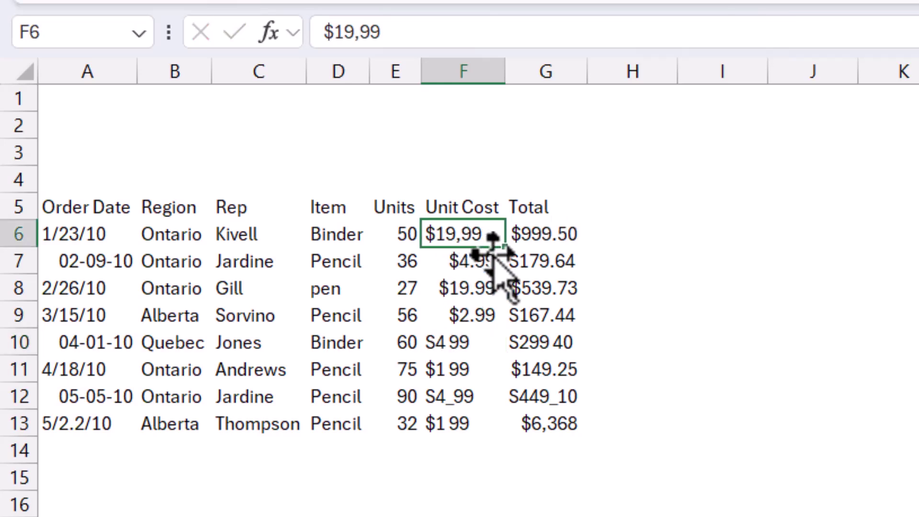
{"action": "double_click", "coordinate": [468, 231]}
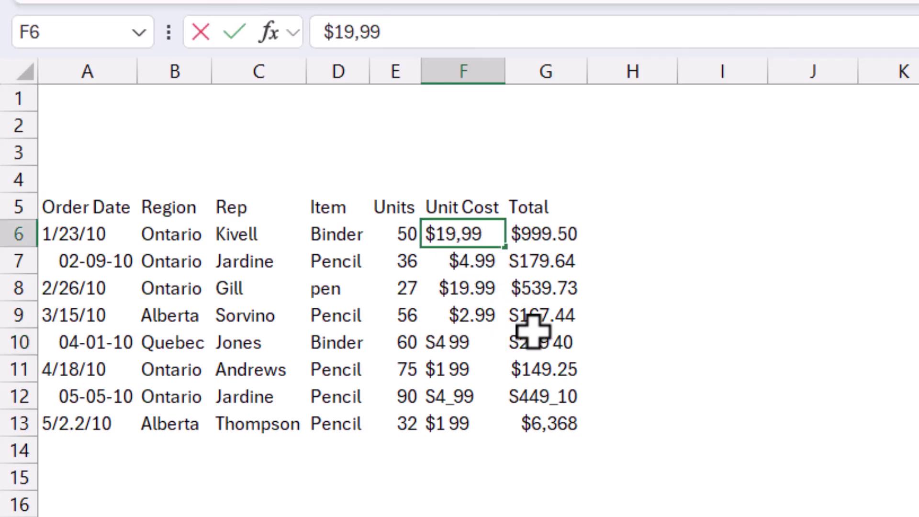
{"action": "key", "text": "Return"}
{"action": "key", "text": "Down"}
{"action": "key", "text": "Down"}
{"action": "key", "text": "Down"}
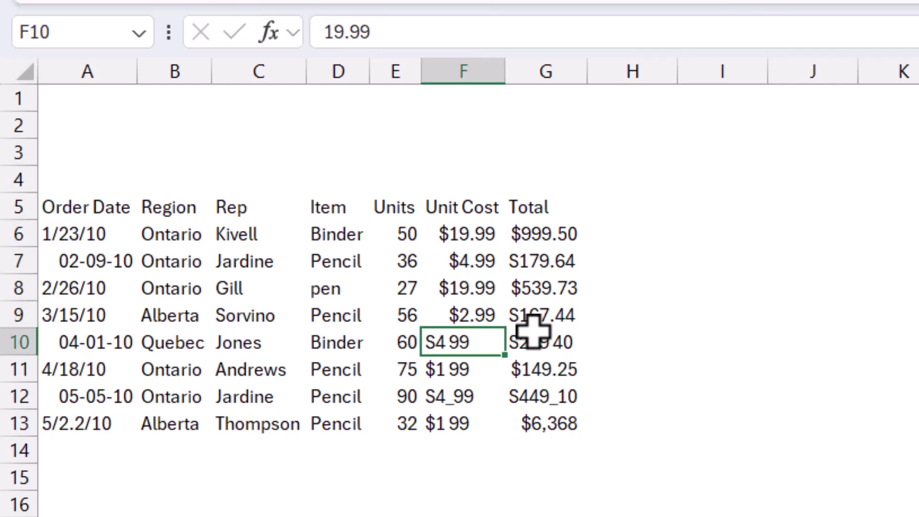
{"action": "key", "text": "F2"}
{"action": "key", "text": "Delete"}
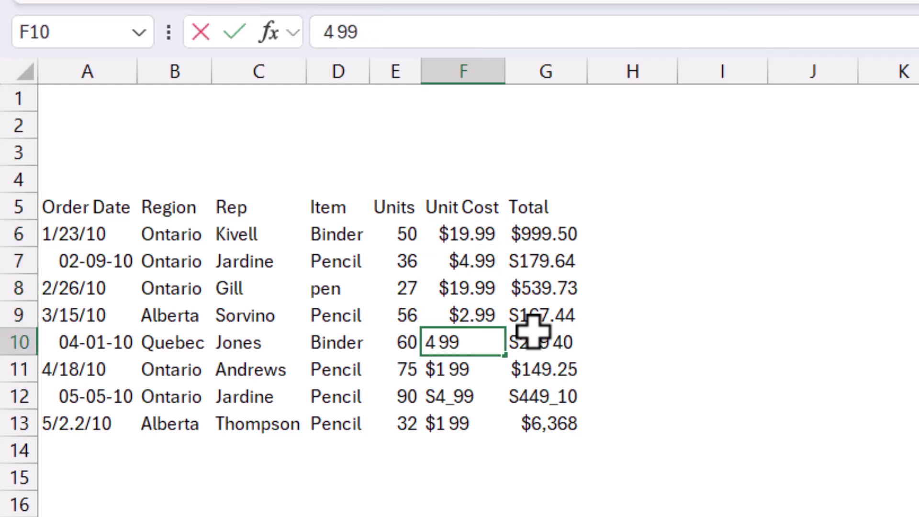
{"action": "key", "text": "Delete"}
{"action": "type", "text": "."}
{"action": "key", "text": "Return"}
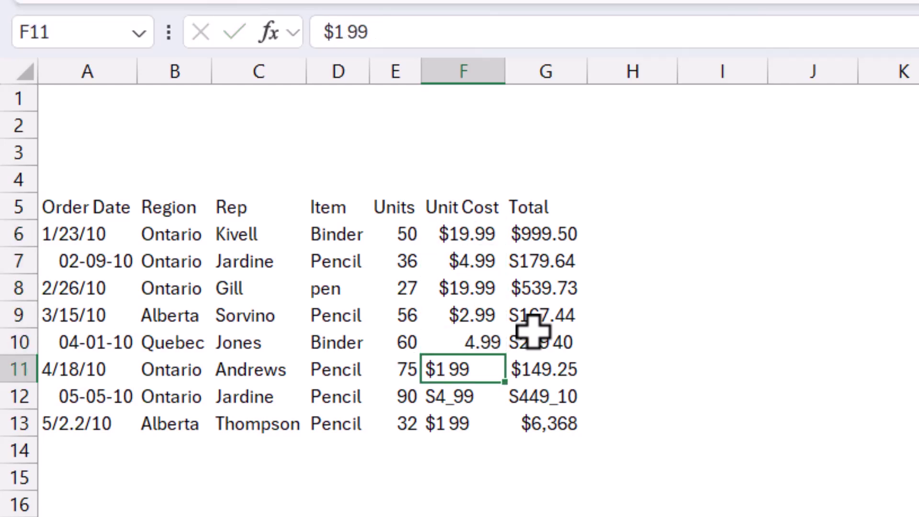
Step: Fix F11, F12 and F13 to read 1.99, 4.99 and $1.99
{"action": "key", "text": "F2"}
{"action": "key", "text": "Delete"}
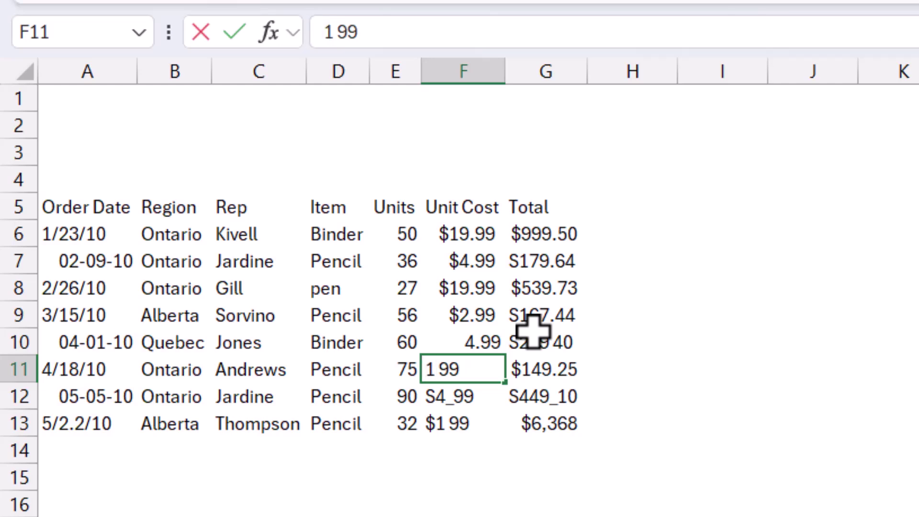
{"action": "key", "text": "Delete"}
{"action": "type", "text": "."}
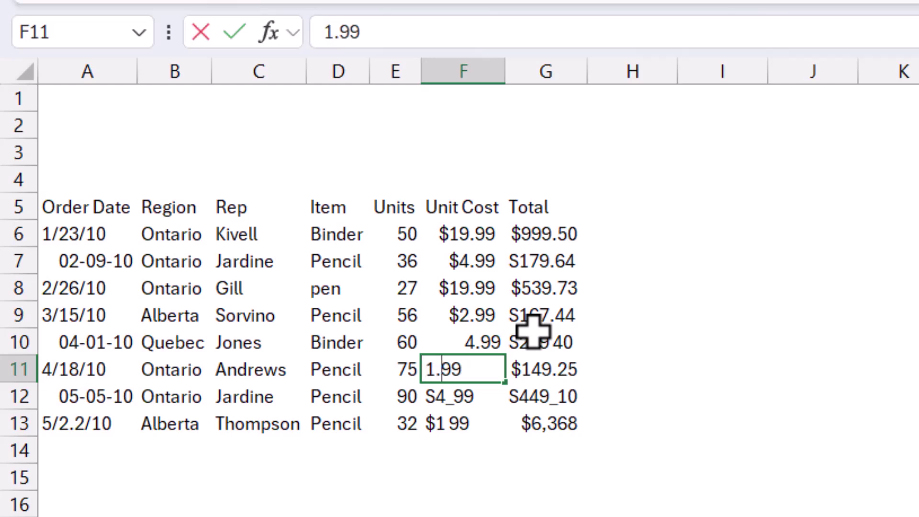
{"action": "key", "text": "Return"}
{"action": "key", "text": "F2"}
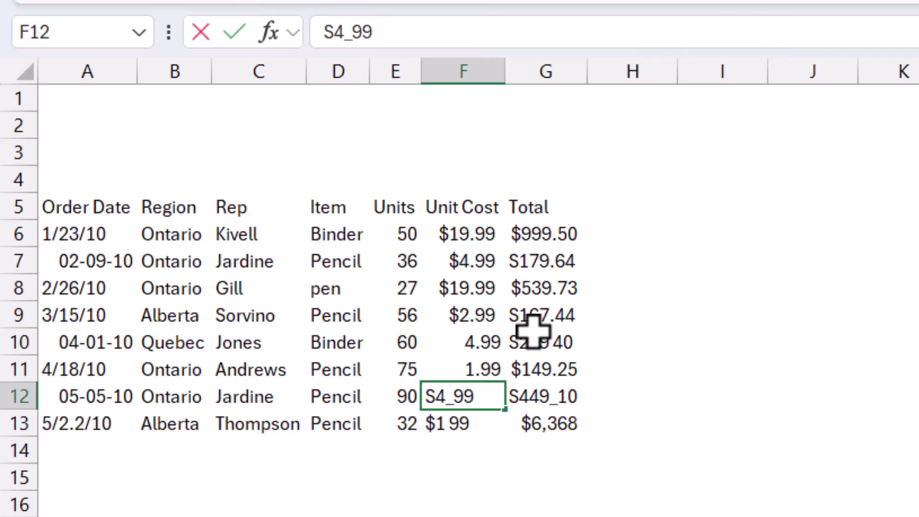
{"action": "key", "text": "Delete"}
{"action": "key", "text": "Delete"}
{"action": "type", "text": "."}
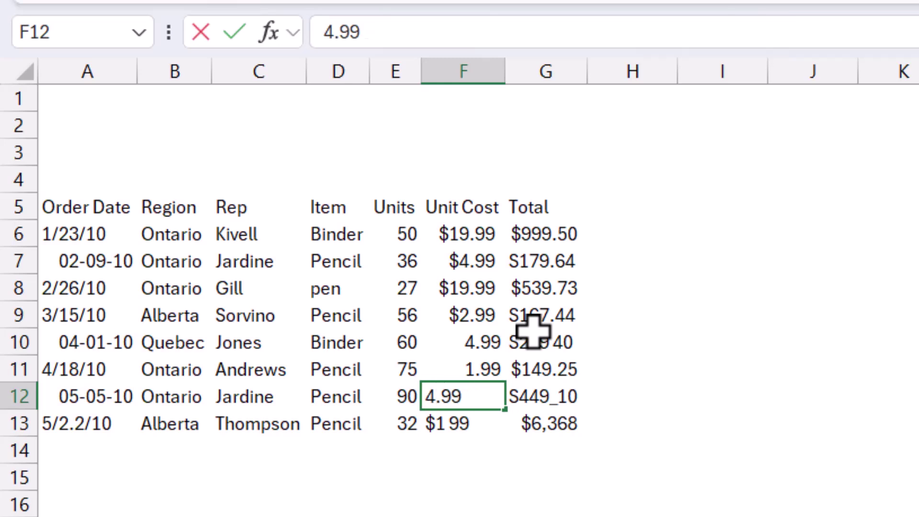
{"action": "key", "text": "Return"}
{"action": "key", "text": "F2"}
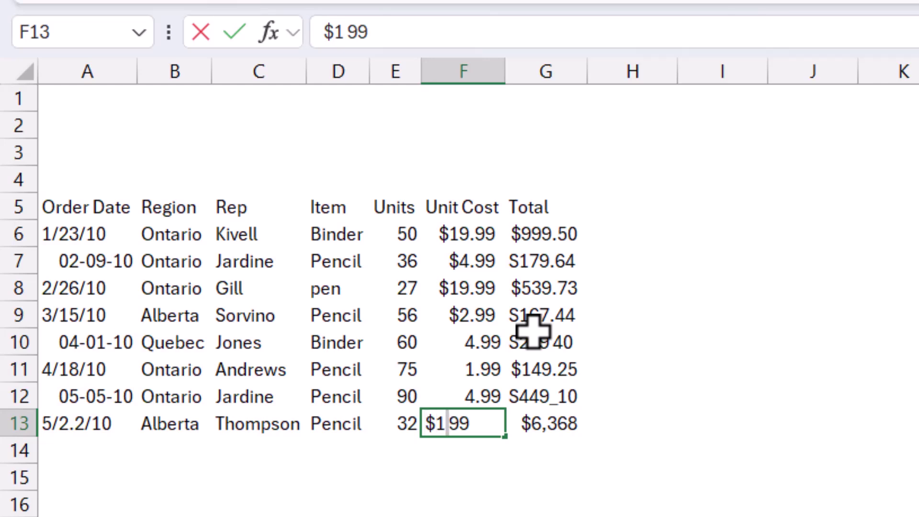
{"action": "key", "text": "Delete"}
{"action": "type", "text": "."}
{"action": "key", "text": "Return"}
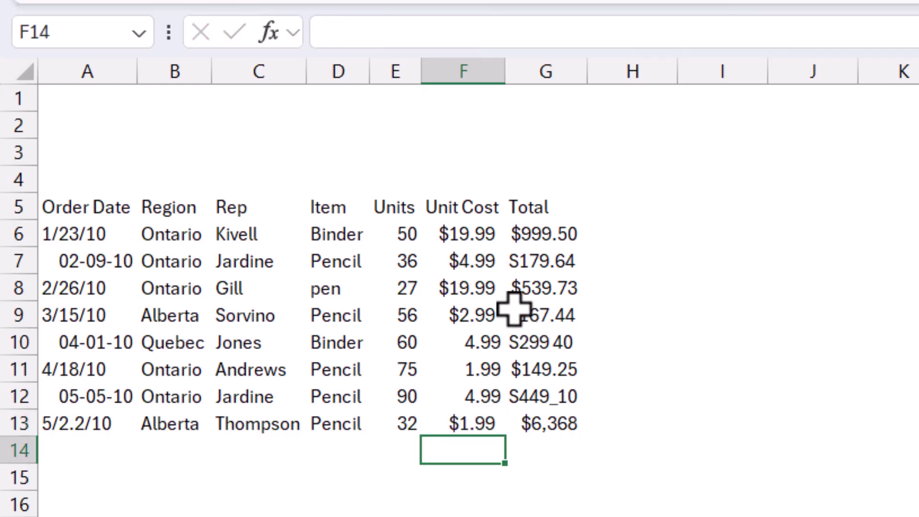
{"action": "left_click", "coordinate": [473, 260]}
Step: Convert the Order Date values A6:A13 to real dates using Text to Columns with MDY date format
{"action": "left_click", "coordinate": [94, 230]}
{"action": "left_click_drag", "start_coordinate": [94, 231], "coordinate": [102, 429]}
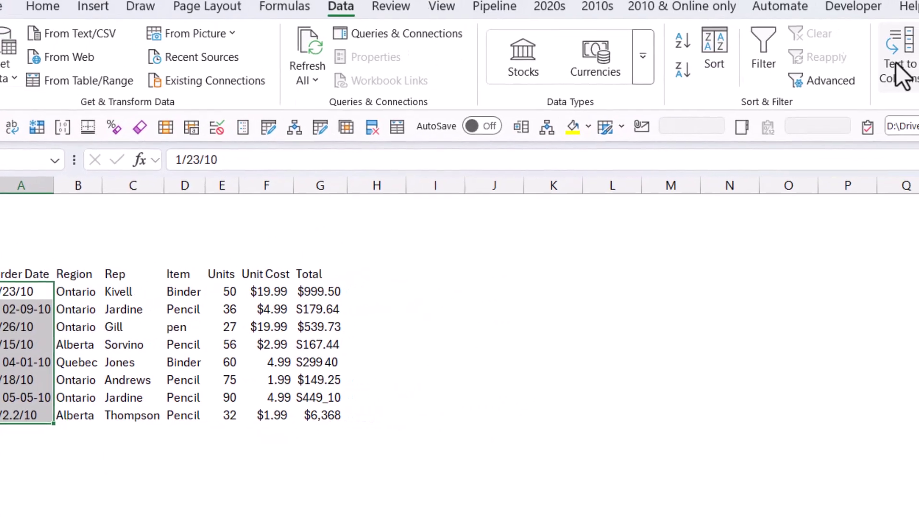
{"action": "left_click", "coordinate": [903, 72]}
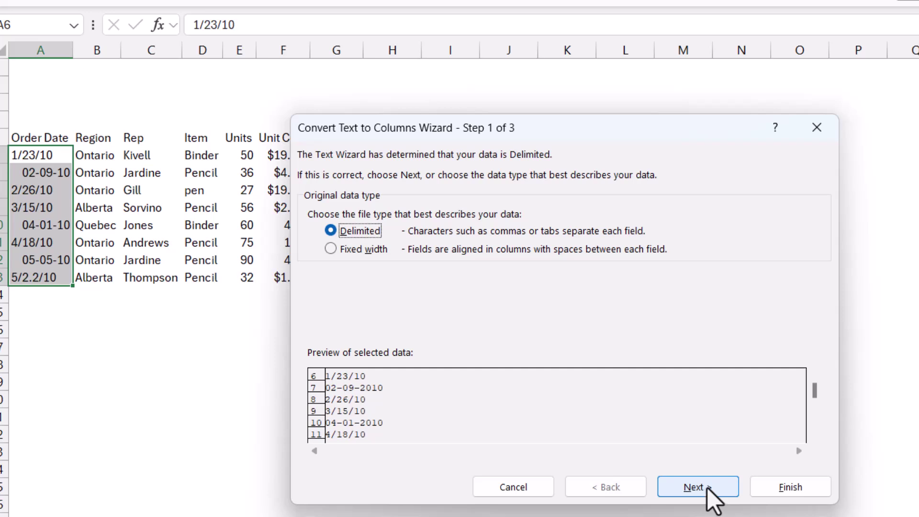
{"action": "left_click", "coordinate": [708, 489]}
{"action": "left_click", "coordinate": [719, 492]}
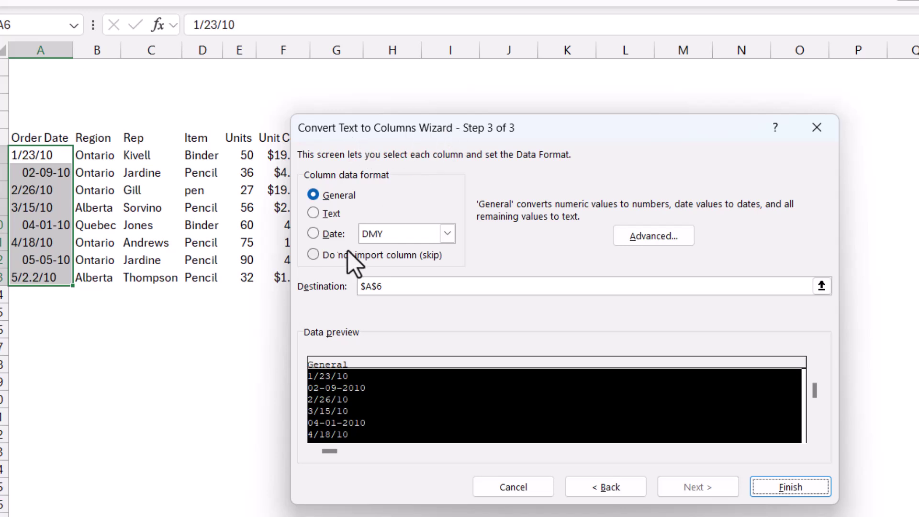
{"action": "left_click", "coordinate": [314, 233]}
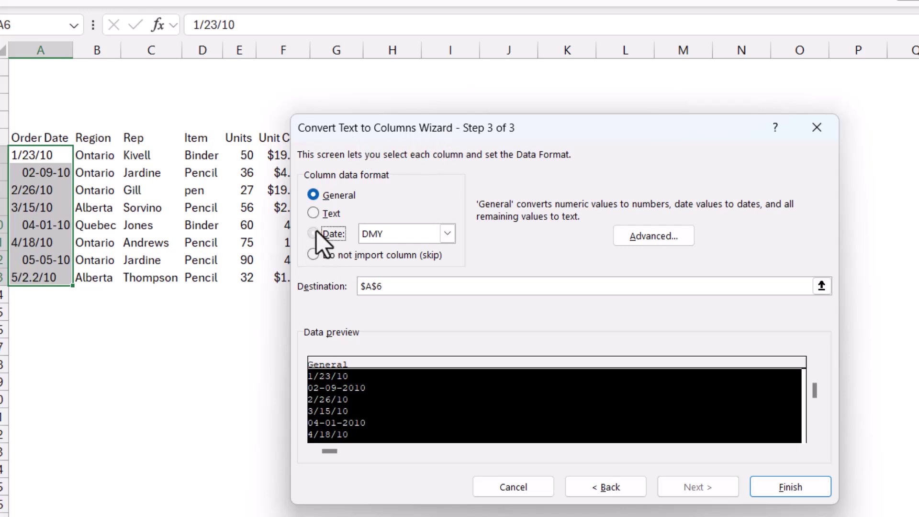
{"action": "left_click", "coordinate": [409, 235]}
{"action": "left_click", "coordinate": [376, 251]}
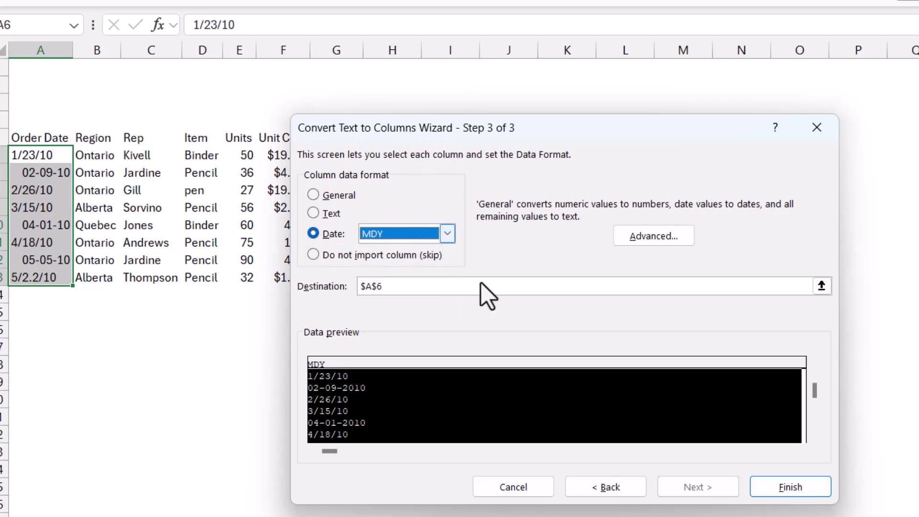
{"action": "left_click", "coordinate": [772, 495]}
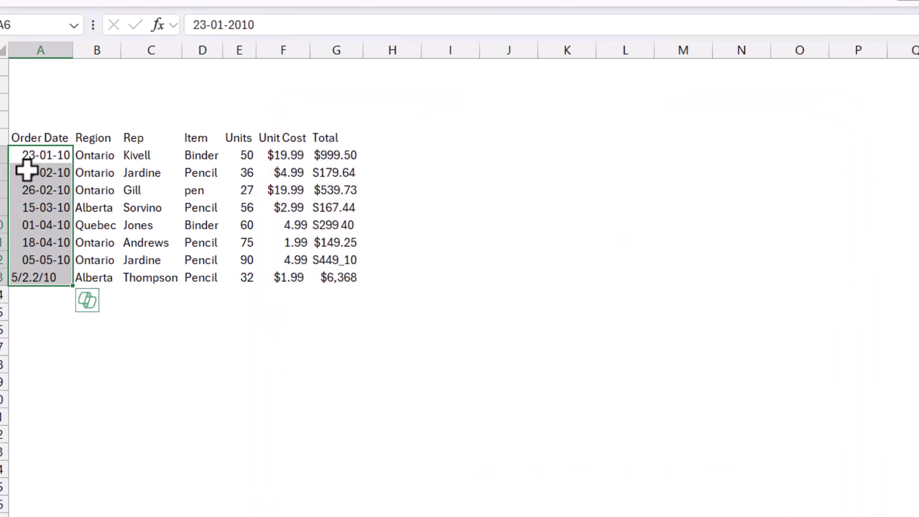
Step: Fix the malformed date in A13 so it reads 5/22/10
{"action": "double_click", "coordinate": [31, 277]}
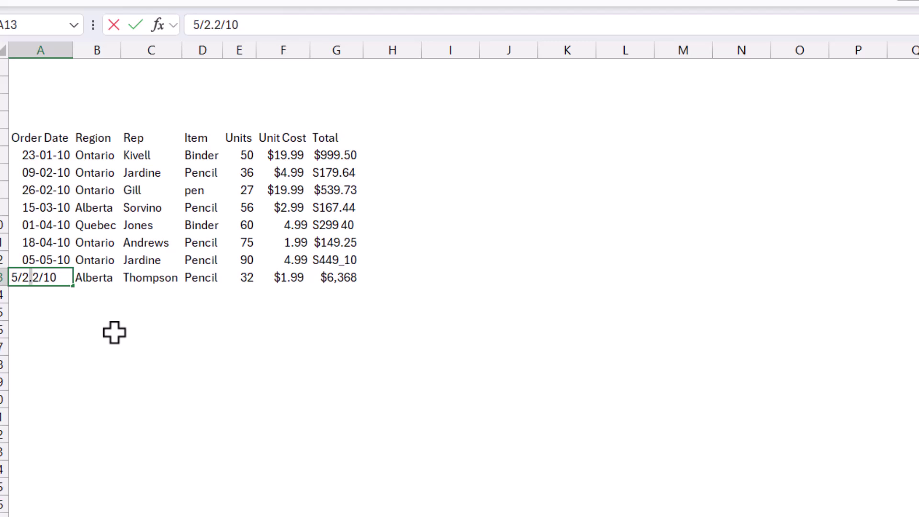
{"action": "key", "text": "BackSpace"}
{"action": "key", "text": "Return"}
{"action": "key", "text": "Up"}
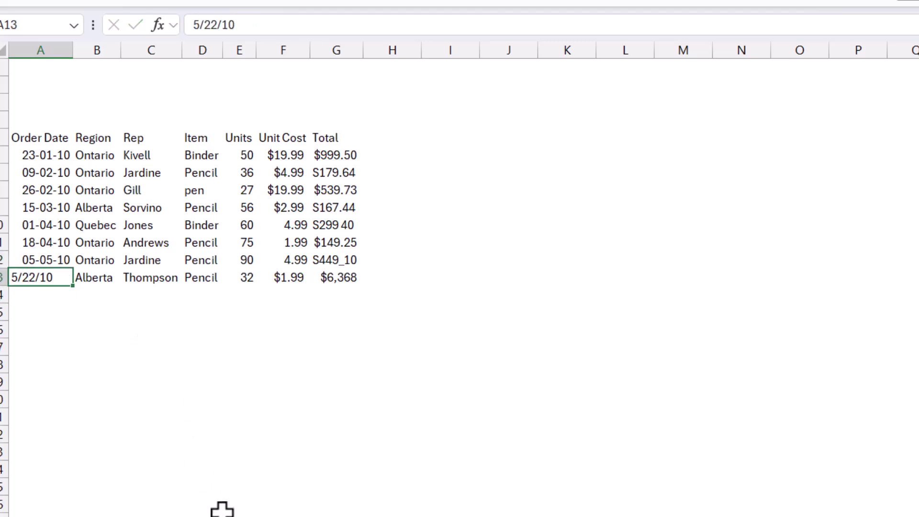
Step: Look at the options for importing data from a picture, then dismiss them
{"action": "left_click", "coordinate": [209, 153]}
{"action": "left_click", "coordinate": [335, 175]}
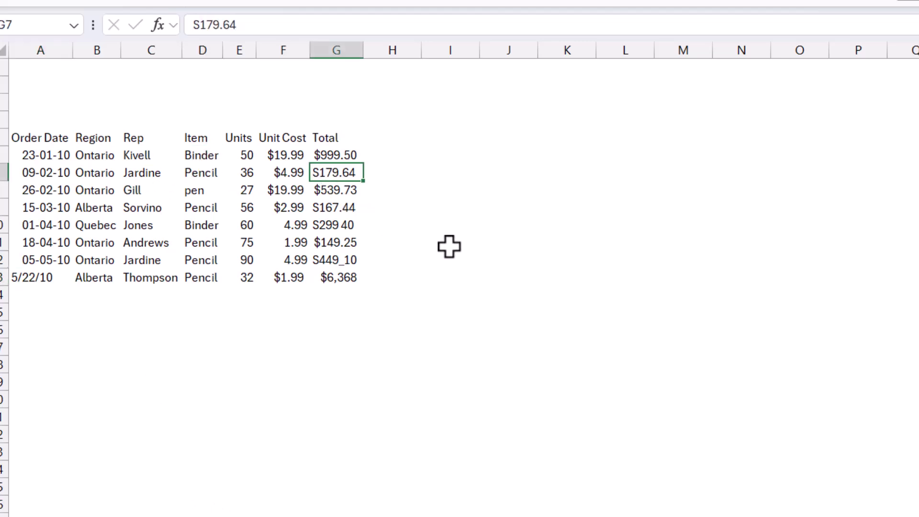
{"action": "left_click", "coordinate": [449, 246]}
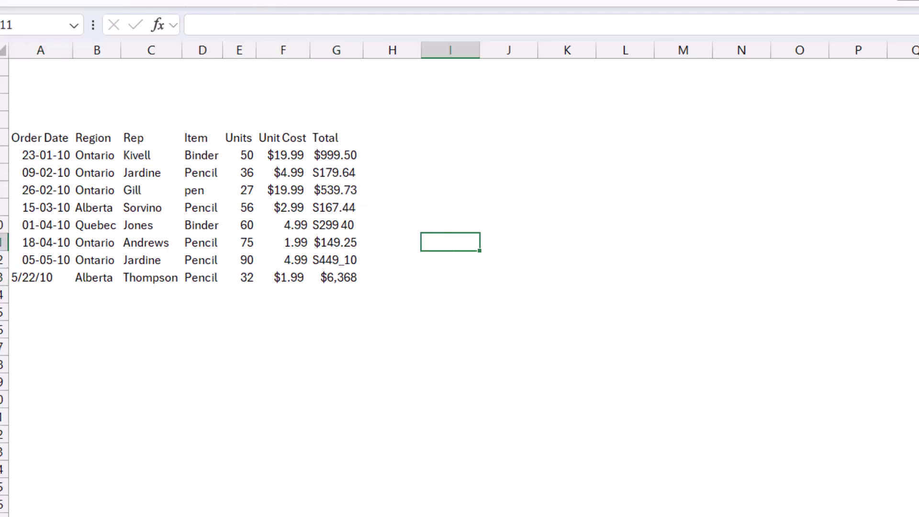
{"action": "left_click", "coordinate": [150, 56]}
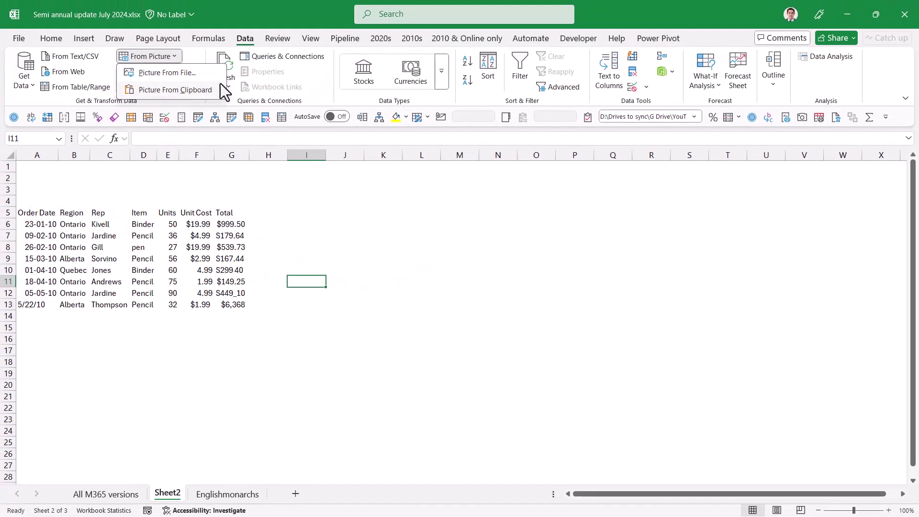
{"action": "key", "text": "Escape"}
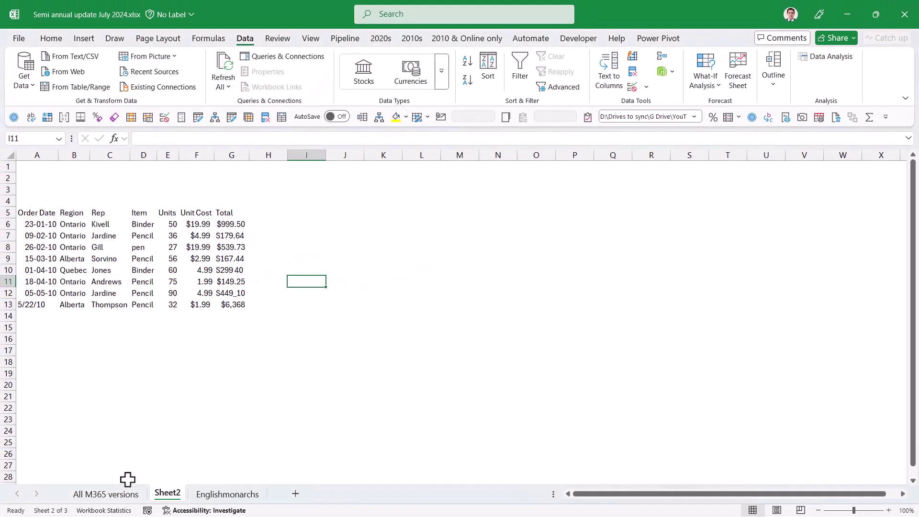
Step: On the All M365 versions sheet, collapse Get data from picture and expand Dropdown list auto complete
{"action": "left_click", "coordinate": [129, 493]}
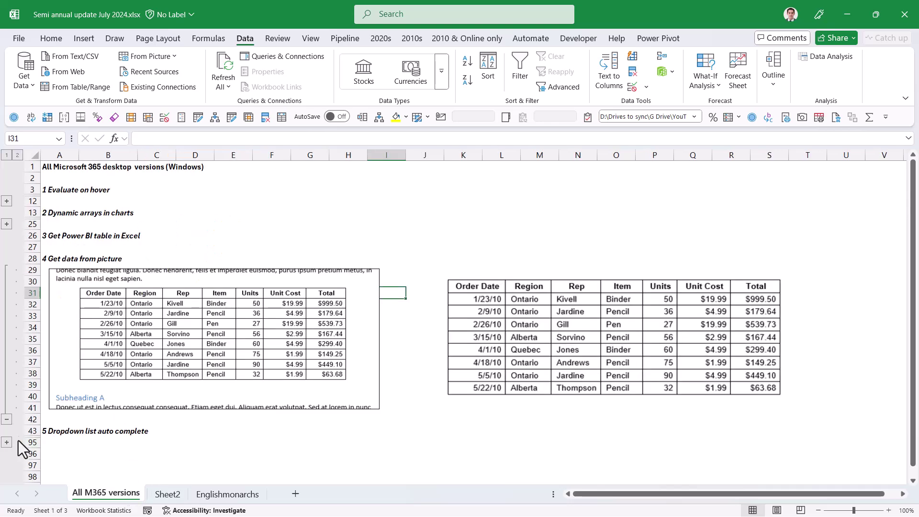
{"action": "left_click", "coordinate": [7, 420]}
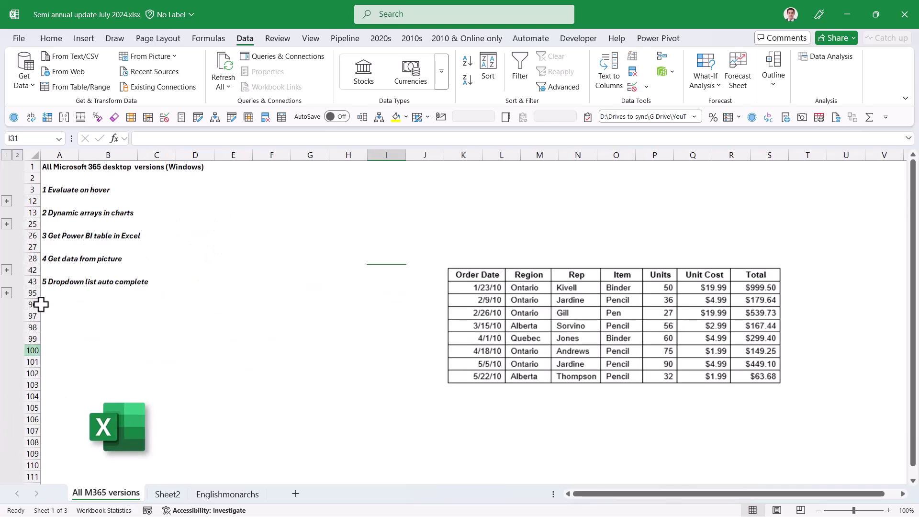
{"action": "left_click", "coordinate": [456, 287]}
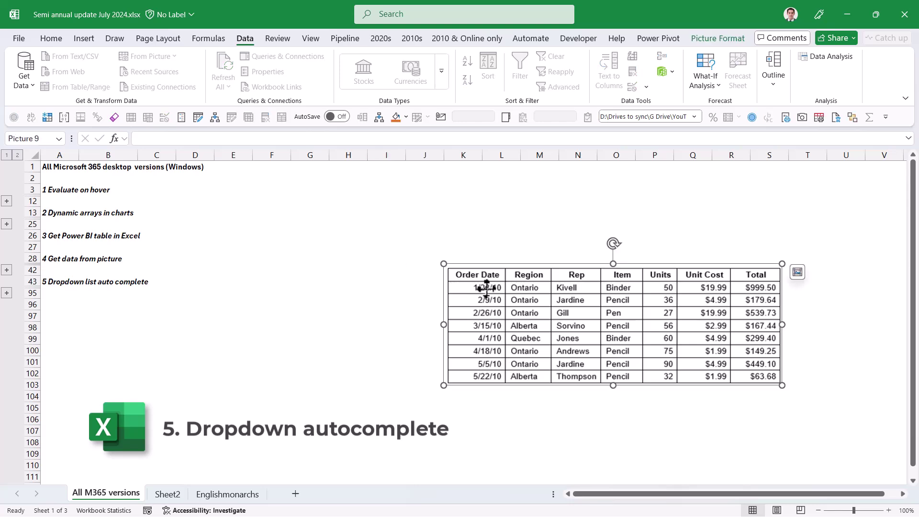
{"action": "left_click", "coordinate": [7, 293]}
Step: Review the request entries and move the table picture aside to reveal the Name list in column K
{"action": "scroll", "coordinate": [231, 279], "scroll_direction": "up", "scroll_amount": 5}
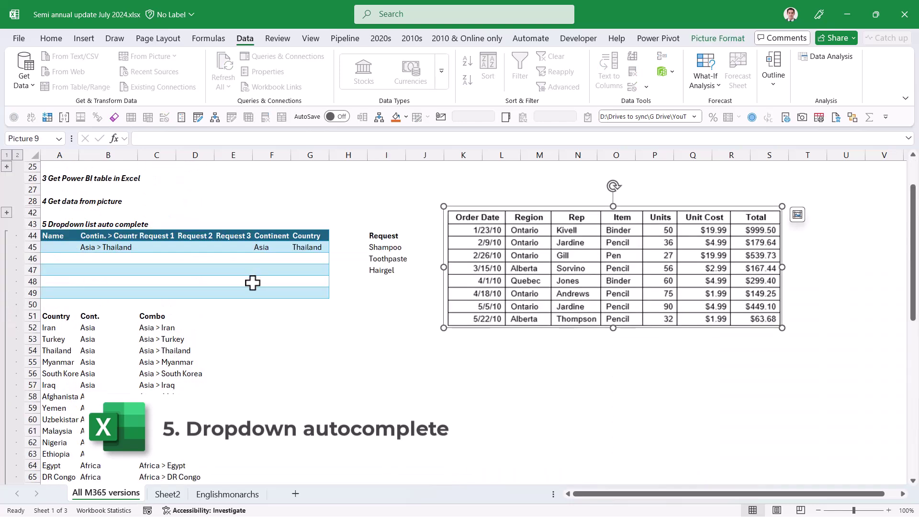
{"action": "left_click", "coordinate": [89, 247]}
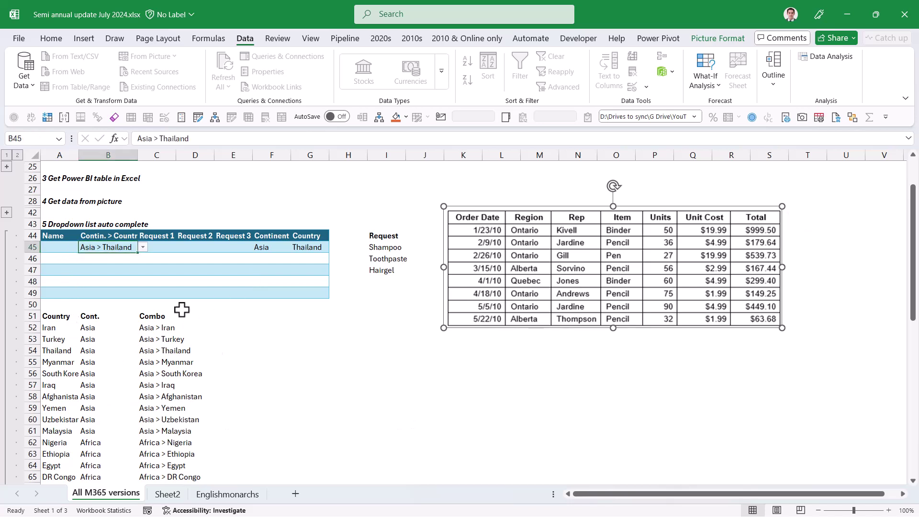
{"action": "key", "text": "Down"}
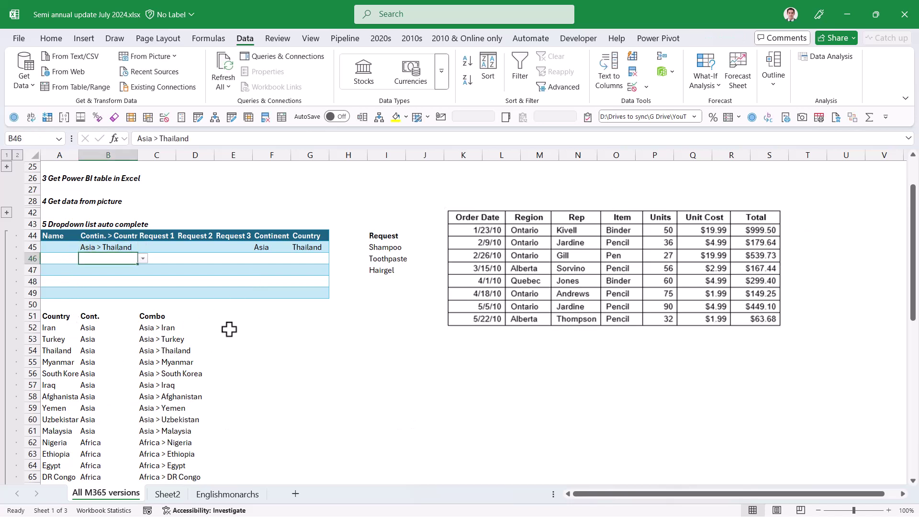
{"action": "key", "text": "Down"}
{"action": "key", "text": "Up"}
{"action": "key", "text": "Up"}
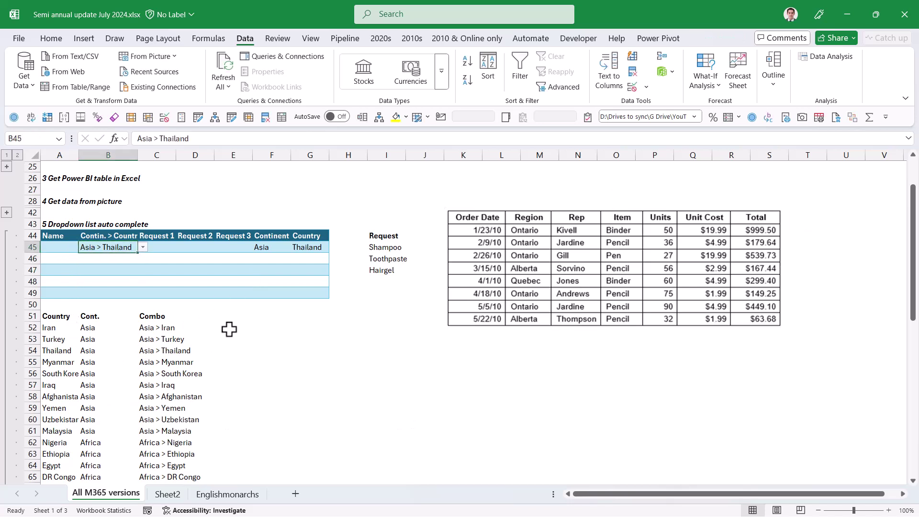
{"action": "left_click", "coordinate": [383, 247]}
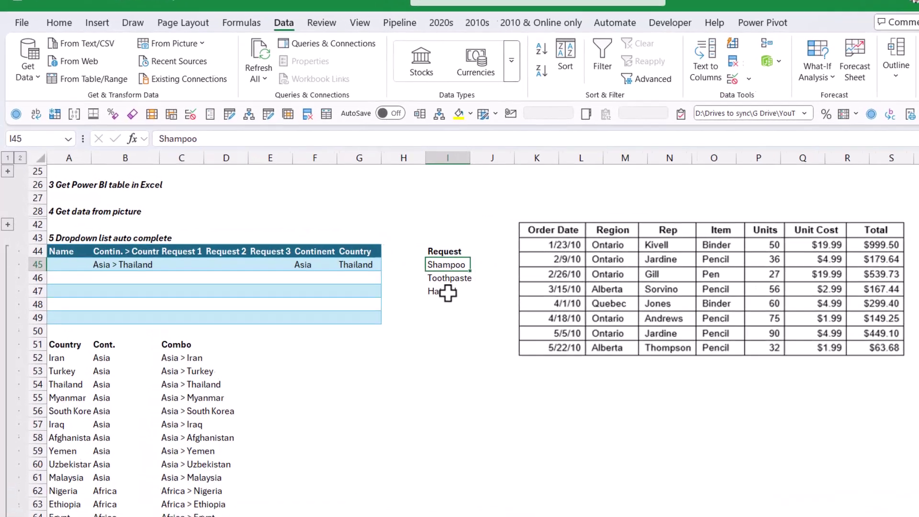
{"action": "left_click", "coordinate": [404, 276]}
{"action": "left_click_drag", "start_coordinate": [642, 311], "coordinate": [789, 284]}
{"action": "left_click_drag", "start_coordinate": [589, 280], "coordinate": [591, 322]}
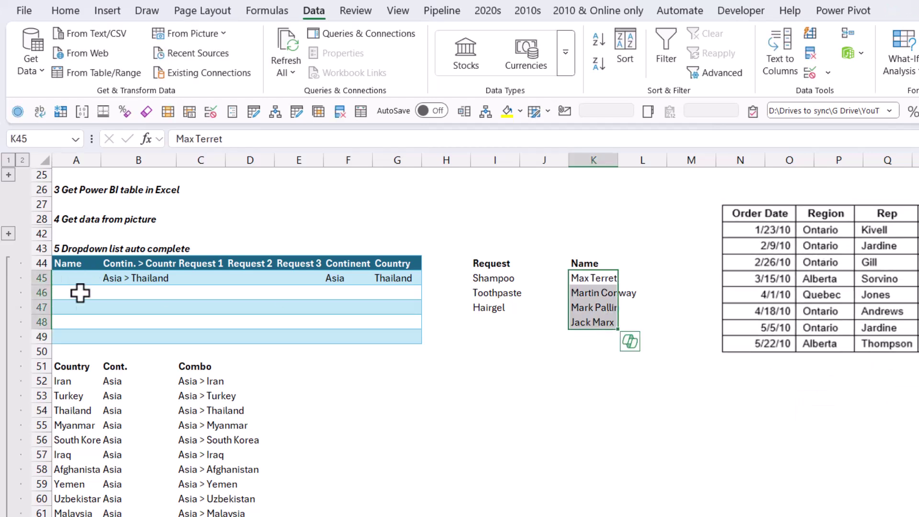
Step: Give A45:A49 a List data validation sourced from K45:K53
{"action": "left_click_drag", "start_coordinate": [79, 282], "coordinate": [80, 335]}
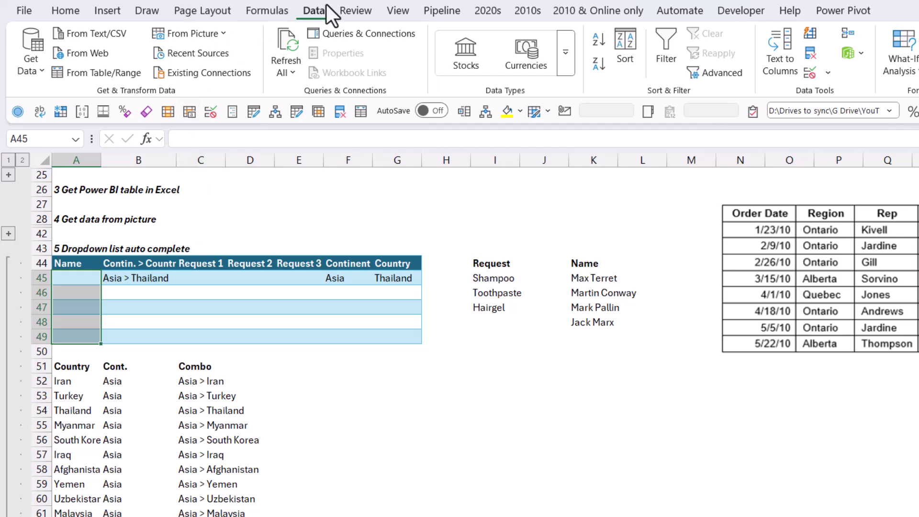
{"action": "left_click", "coordinate": [811, 72]}
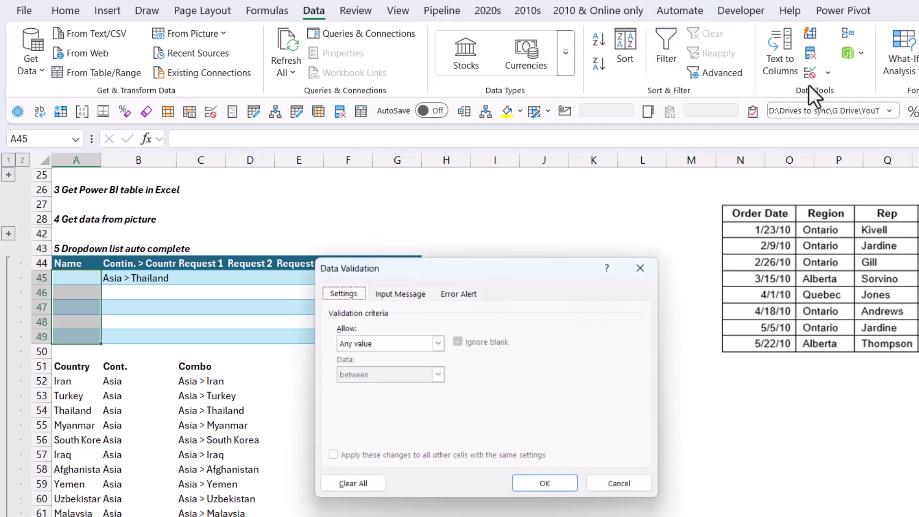
{"action": "left_click", "coordinate": [436, 342]}
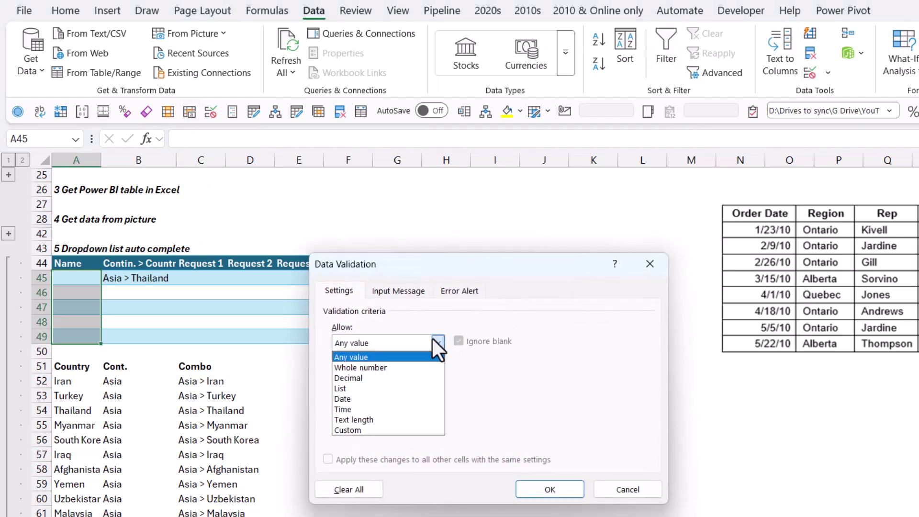
{"action": "left_click", "coordinate": [382, 388]}
{"action": "left_click", "coordinate": [554, 407]}
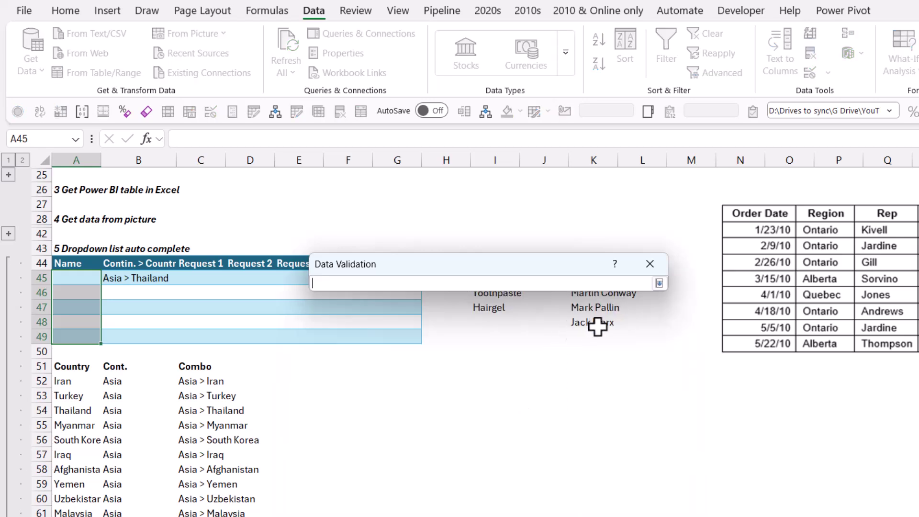
{"action": "left_click_drag", "start_coordinate": [568, 265], "coordinate": [573, 82]}
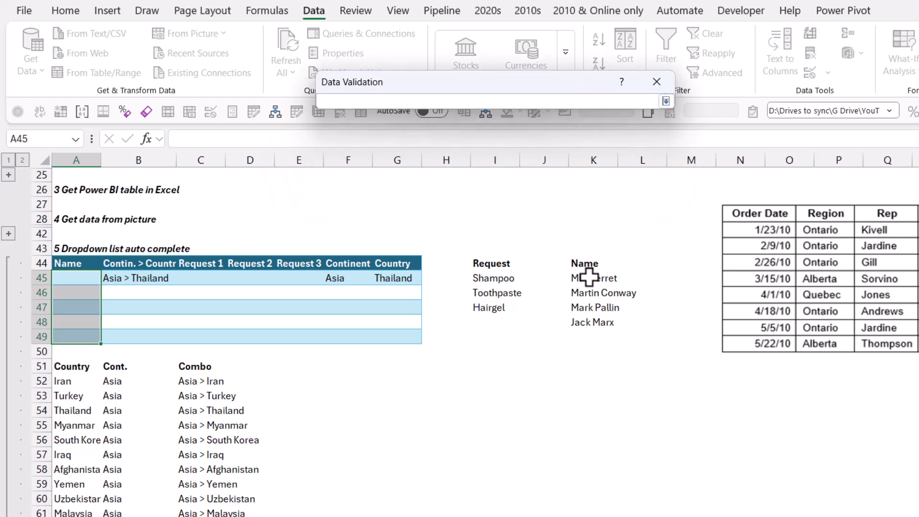
{"action": "left_click_drag", "start_coordinate": [590, 276], "coordinate": [602, 395]}
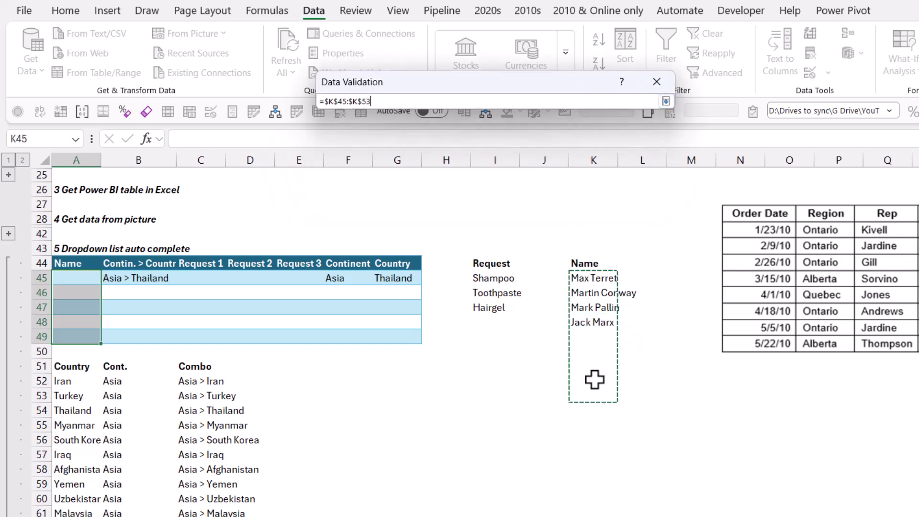
{"action": "key", "text": "Return"}
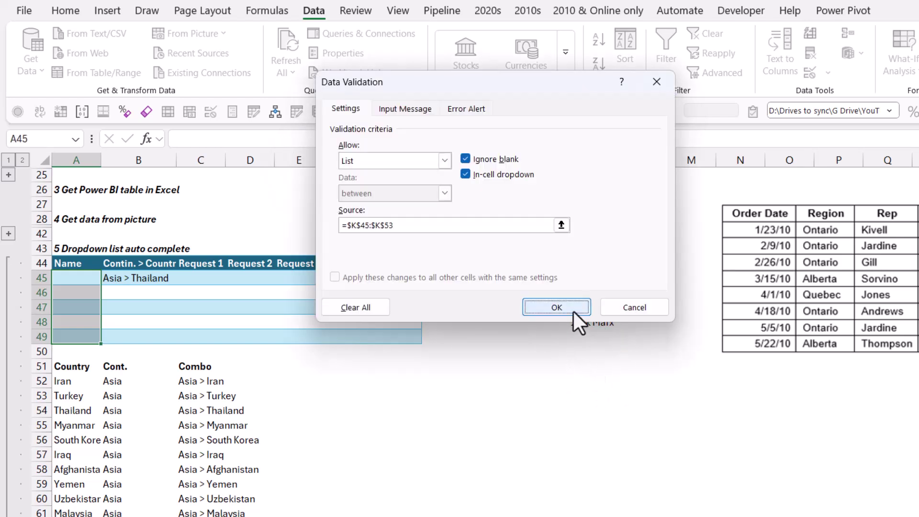
{"action": "left_click", "coordinate": [577, 310]}
{"action": "left_click", "coordinate": [108, 278]}
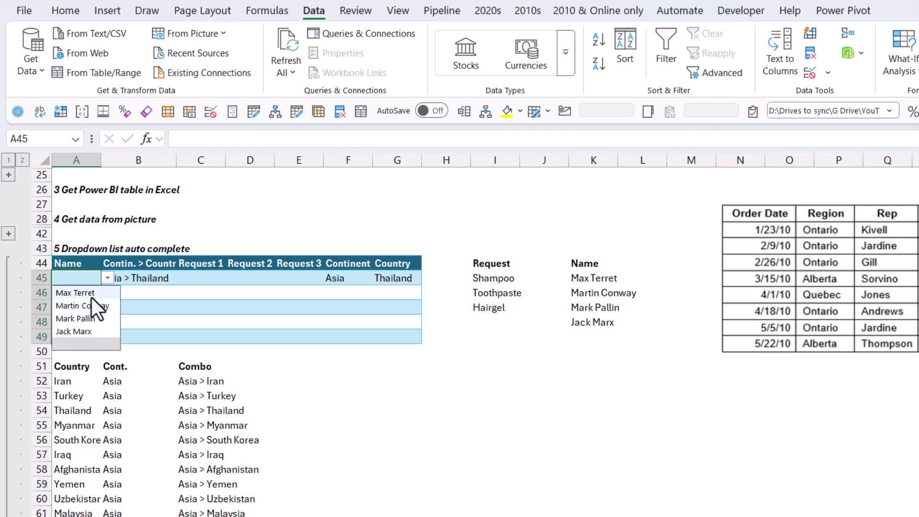
{"action": "left_click", "coordinate": [75, 280]}
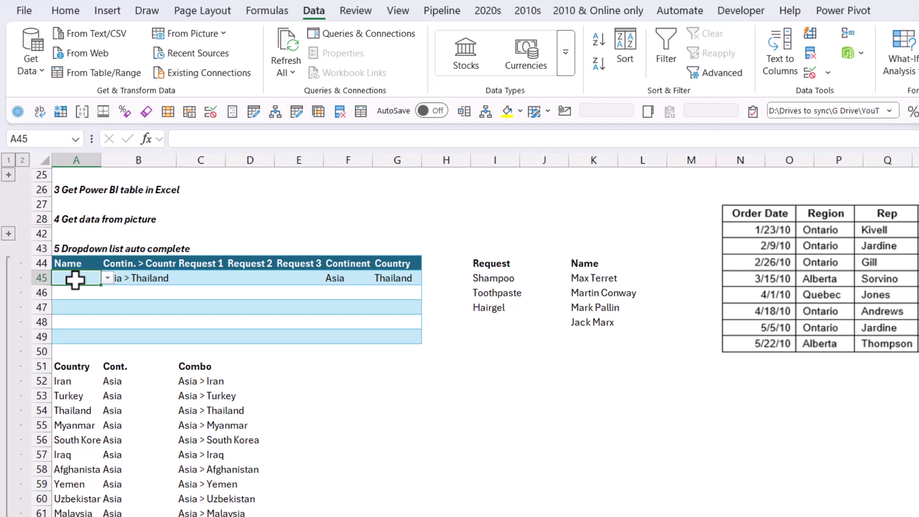
{"action": "type", "text": "mar"}
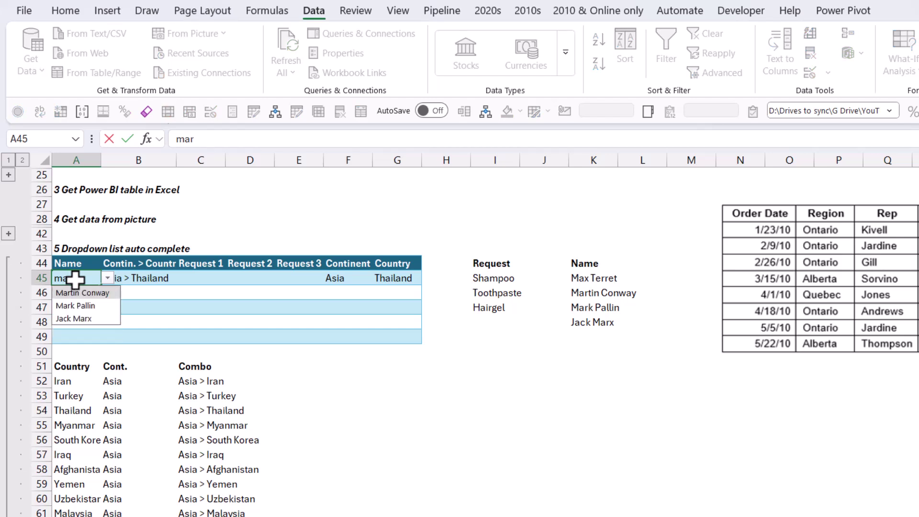
{"action": "key", "text": "Down"}
{"action": "key", "text": "Up"}
{"action": "key", "text": "Down"}
{"action": "key", "text": "Down"}
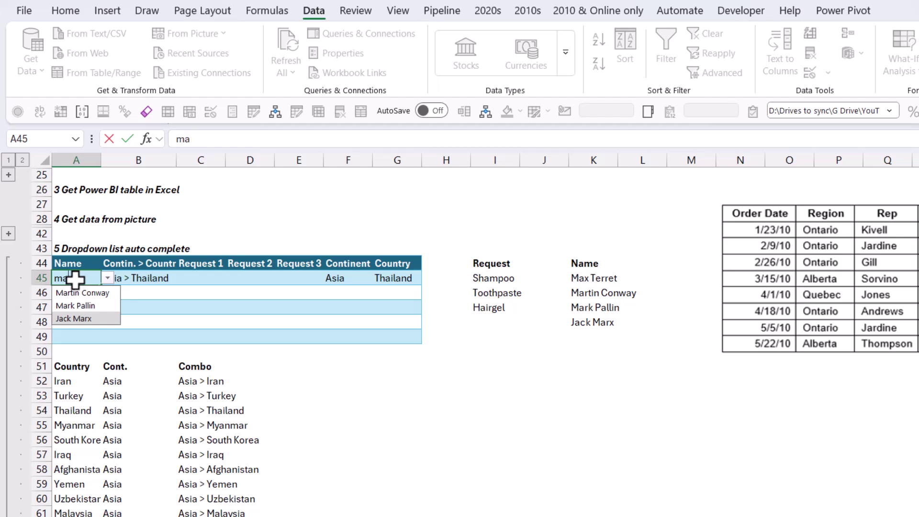
{"action": "key", "text": "BackSpace"}
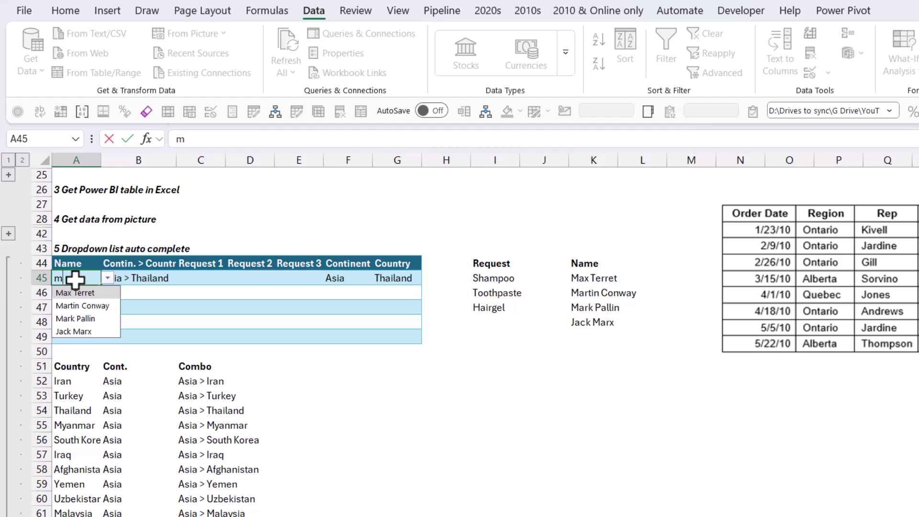
{"action": "type", "text": "a"}
{"action": "key", "text": "BackSpace"}
{"action": "key", "text": "BackSpace"}
{"action": "type", "text": "te"}
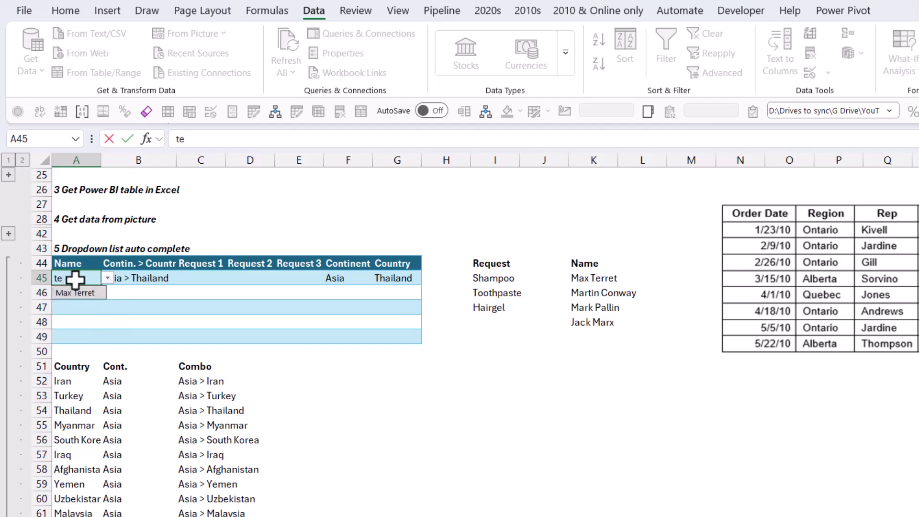
{"action": "scroll", "coordinate": [76, 280], "scroll_direction": "up", "scroll_amount": 2}
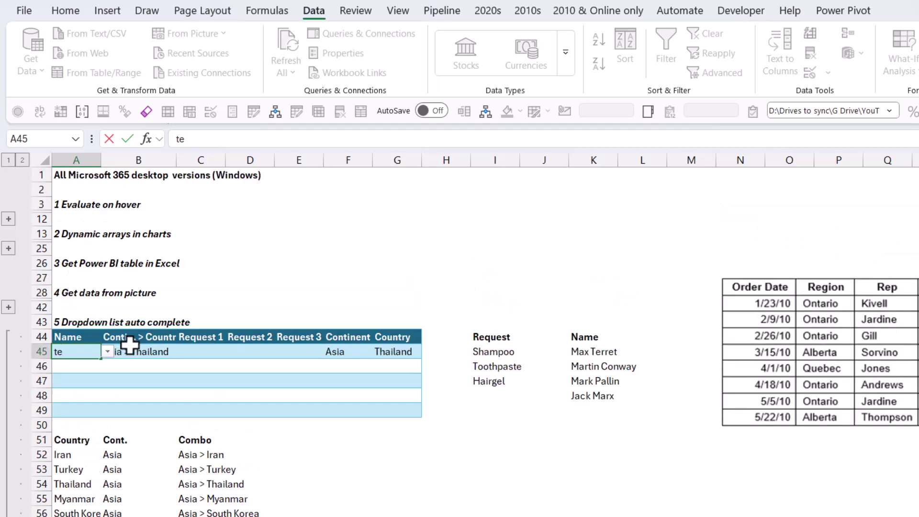
{"action": "key", "text": "Escape"}
{"action": "left_click", "coordinate": [86, 373]}
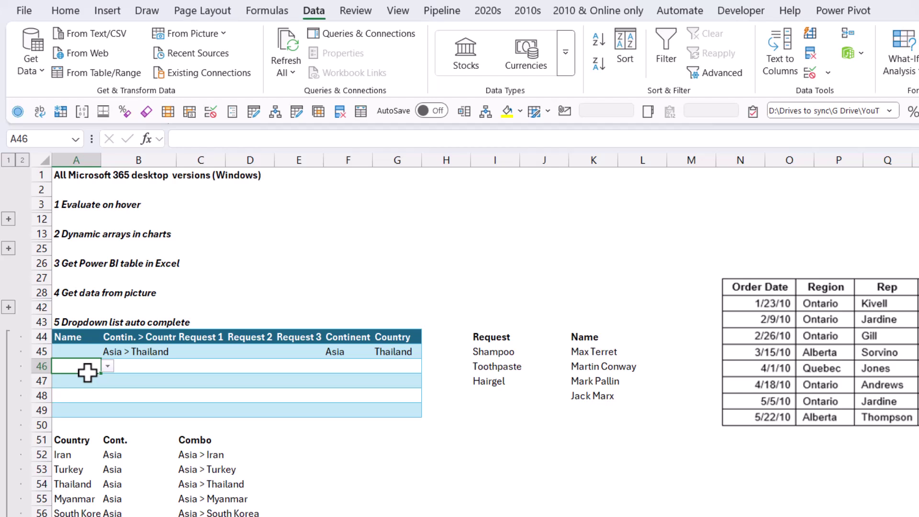
{"action": "key", "text": "Right"}
{"action": "key", "text": "Up"}
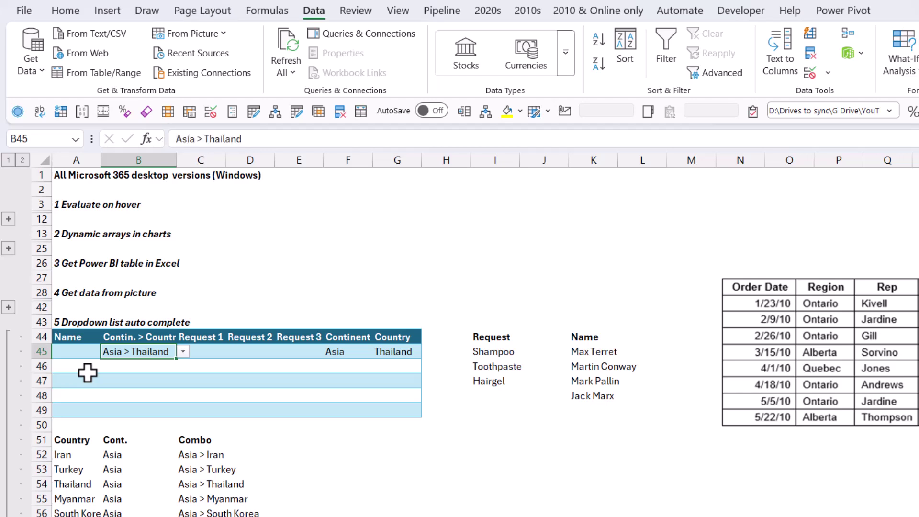
{"action": "left_click", "coordinate": [150, 368]}
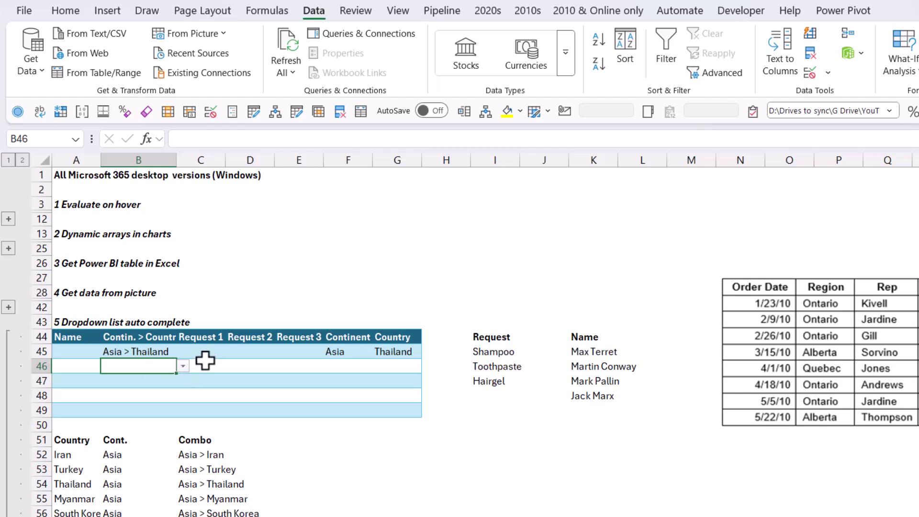
Step: Highlight the " > " separator in C52's formula =B52&" > "&A52
{"action": "left_click", "coordinate": [194, 455]}
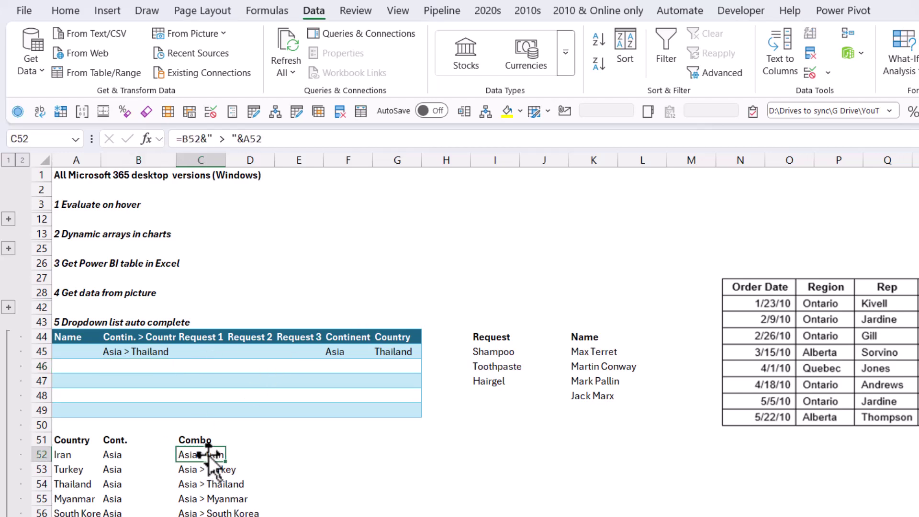
{"action": "left_click", "coordinate": [207, 139]}
{"action": "key", "text": "shift+Right"}
{"action": "key", "text": "shift+Right"}
{"action": "key", "text": "shift+Right"}
{"action": "key", "text": "shift+Right"}
{"action": "key", "text": "shift+Right"}
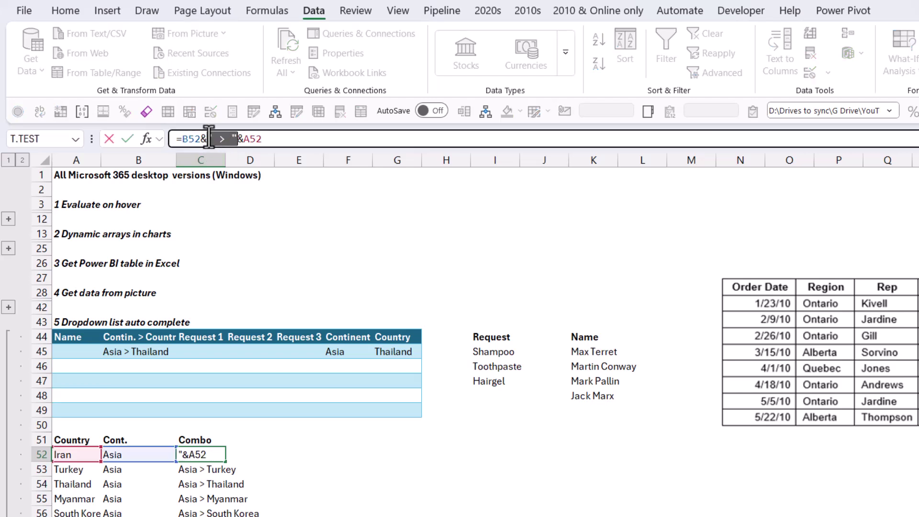
{"action": "left_click", "coordinate": [209, 134]}
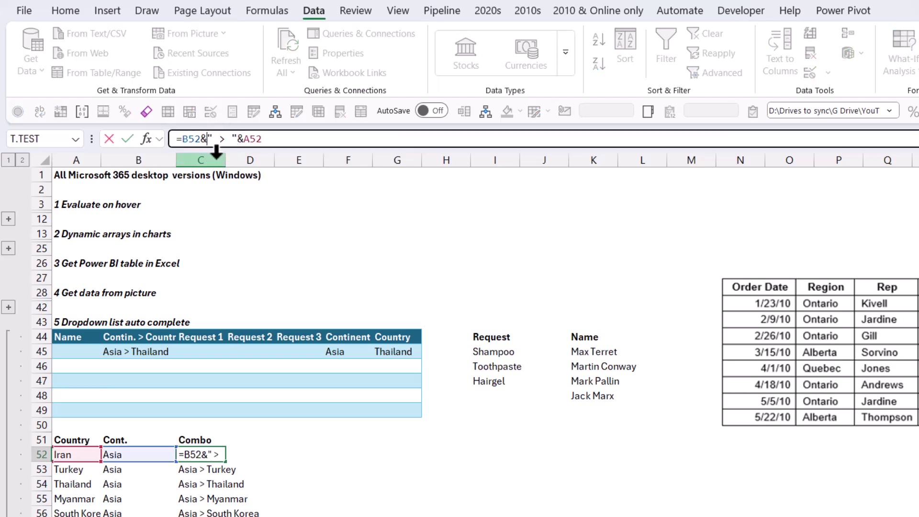
{"action": "key", "text": "Right"}
{"action": "key", "text": "Right"}
{"action": "key", "text": "shift+Right"}
{"action": "key", "text": "End"}
Step: Enter Africa > Tanzania in B46 via autocomplete from 'af' and check its split results
{"action": "key", "text": "Return"}
{"action": "key", "text": "Up"}
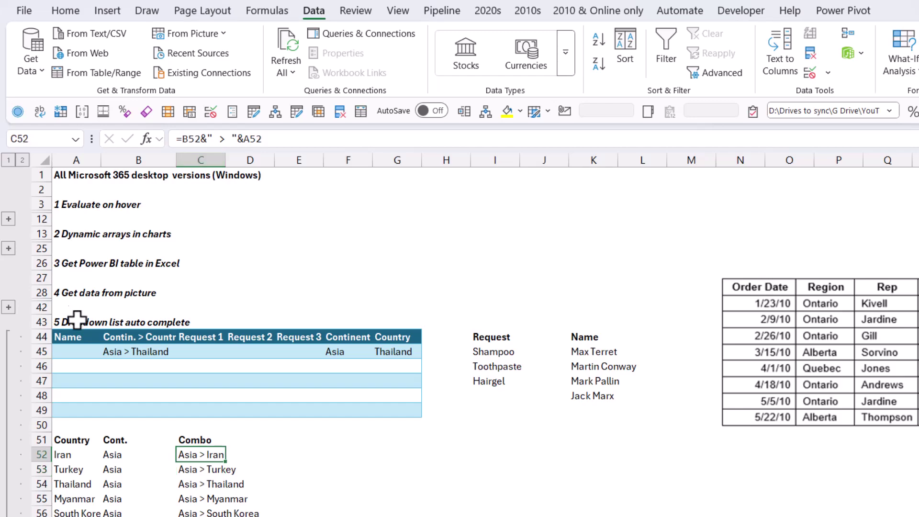
{"action": "left_click", "coordinate": [144, 364]}
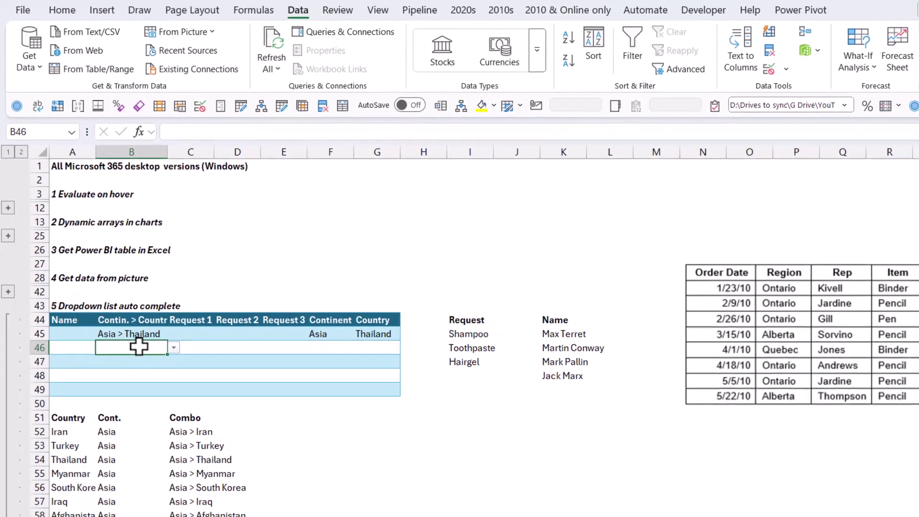
{"action": "type", "text": "af"}
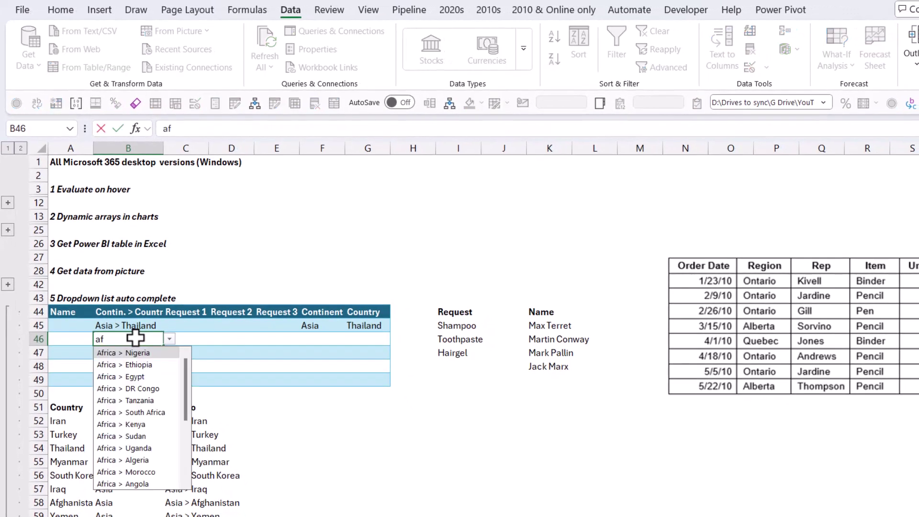
{"action": "scroll", "coordinate": [136, 414], "scroll_direction": "down", "scroll_amount": 4}
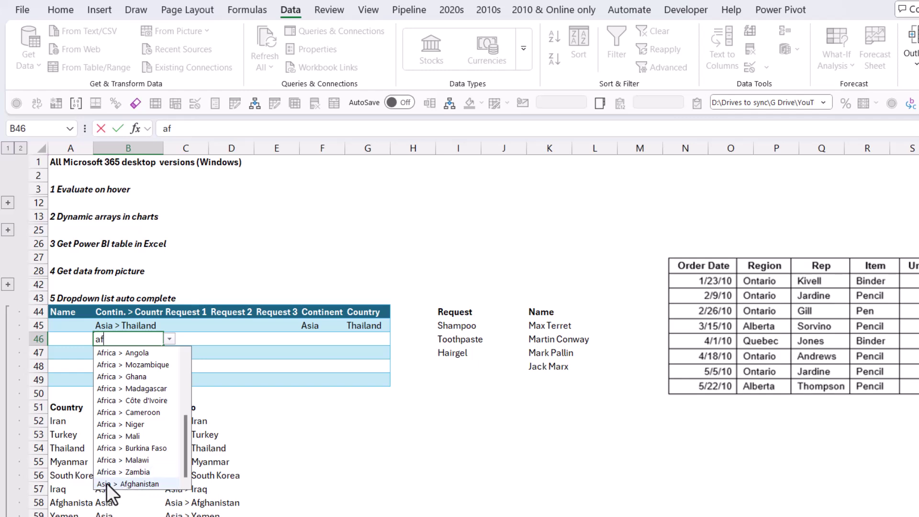
{"action": "scroll", "coordinate": [143, 444], "scroll_direction": "up", "scroll_amount": 4}
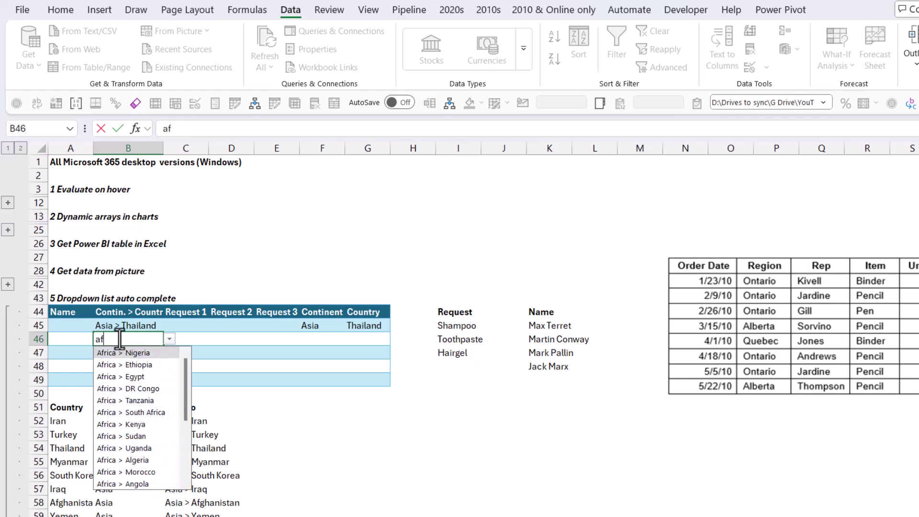
{"action": "key", "text": "Down"}
{"action": "key", "text": "Down"}
{"action": "key", "text": "Down"}
{"action": "key", "text": "Down"}
{"action": "key", "text": "Return"}
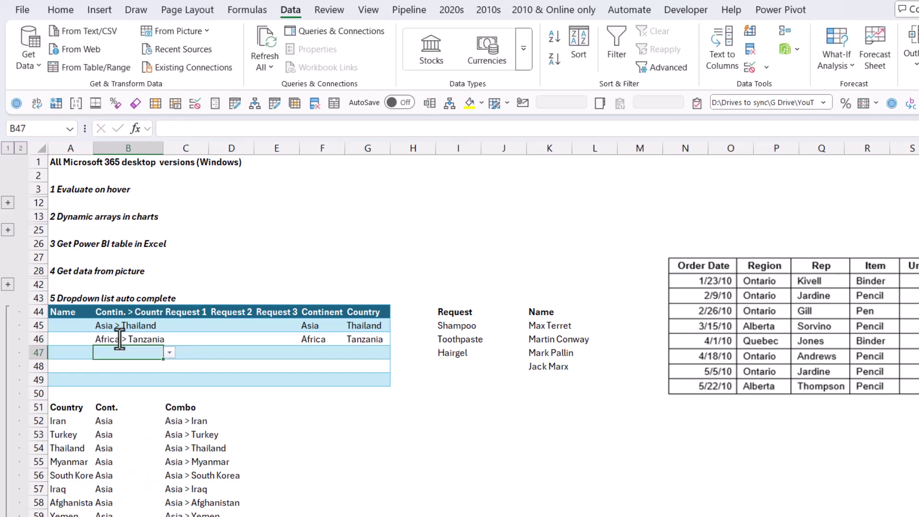
{"action": "left_click", "coordinate": [322, 324]}
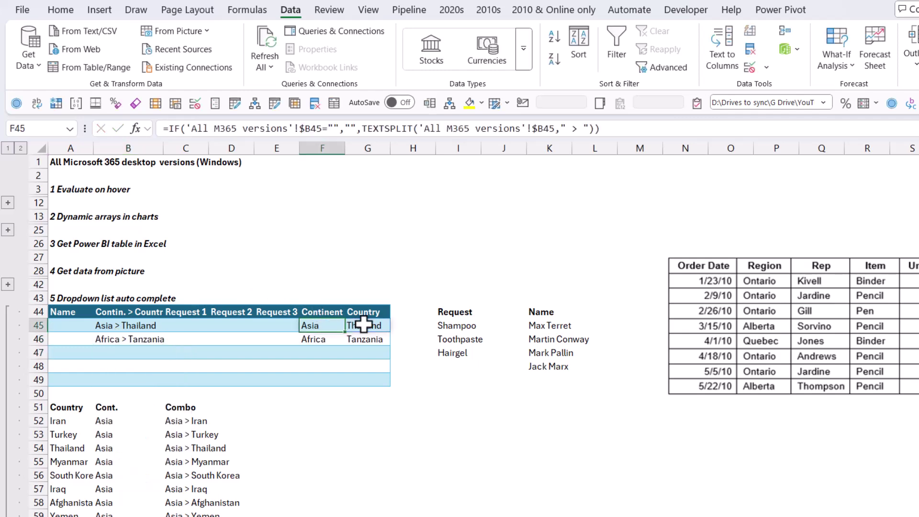
{"action": "left_click", "coordinate": [316, 340]}
{"action": "left_click", "coordinate": [322, 325]}
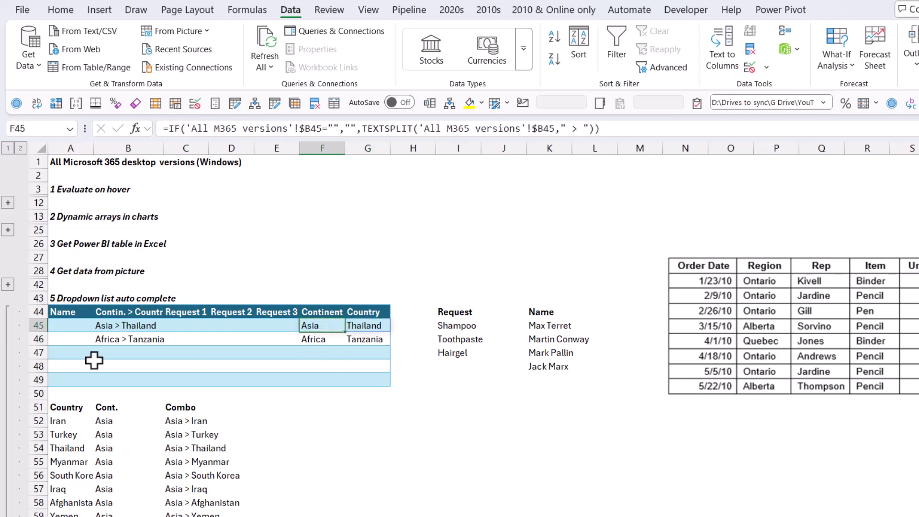
Step: Enter Asia > Iraq in B47 via autocomplete from 'ir'
{"action": "left_click", "coordinate": [120, 352]}
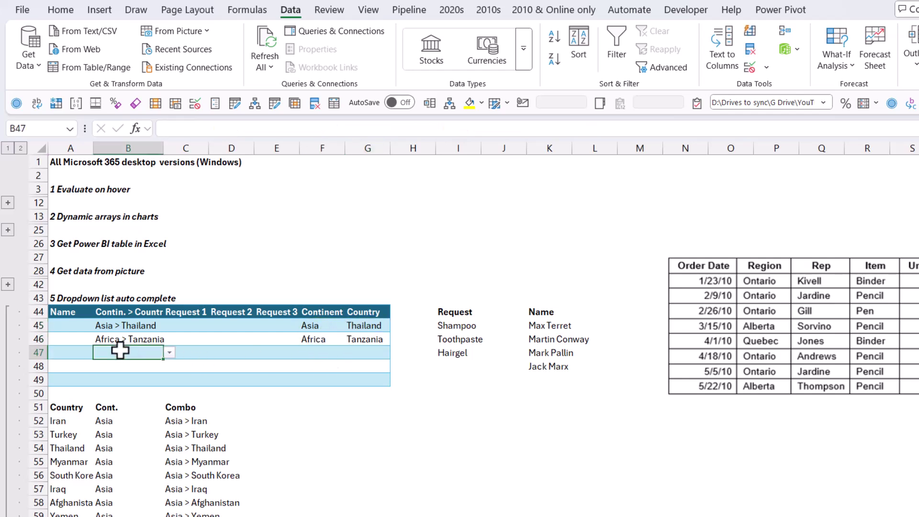
{"action": "type", "text": "ir"}
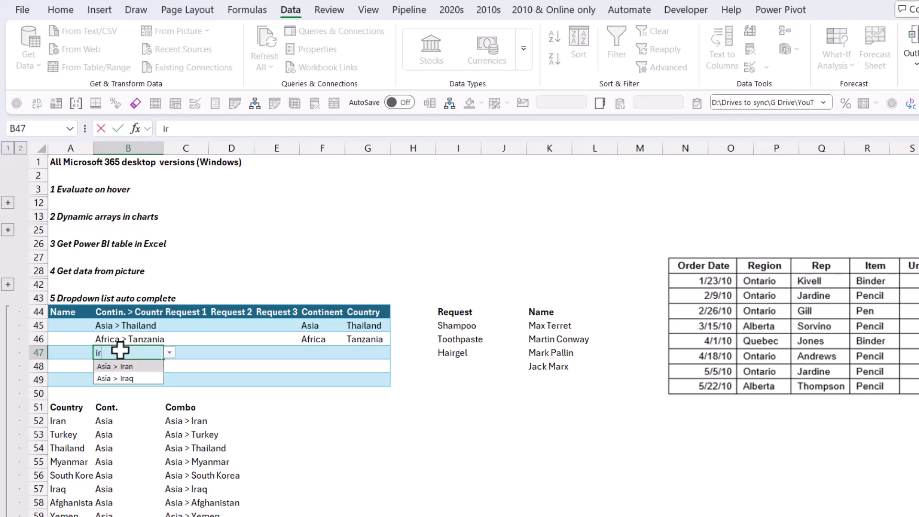
{"action": "key", "text": "Down"}
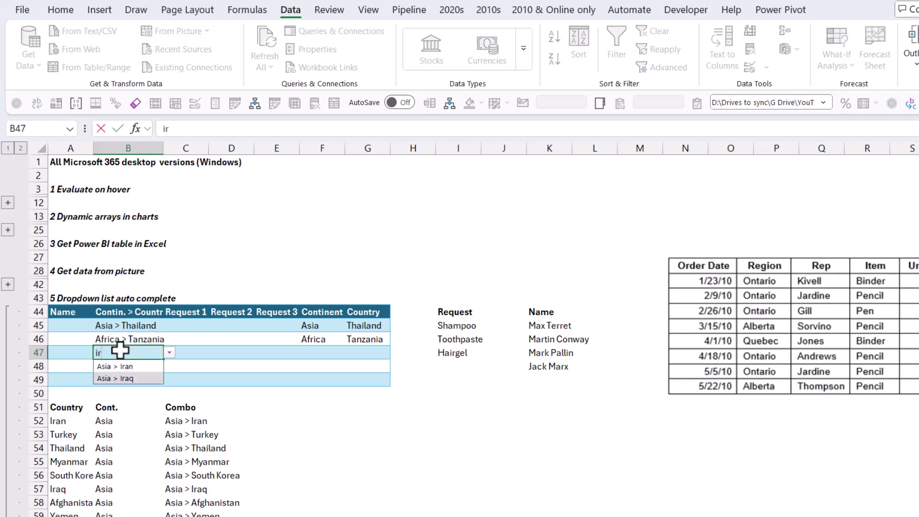
{"action": "key", "text": "Return"}
{"action": "left_click", "coordinate": [318, 353]}
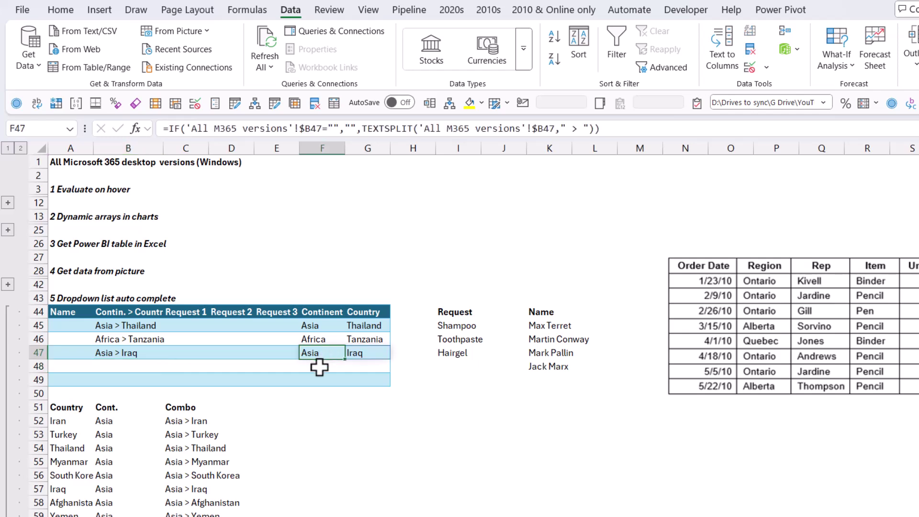
Step: Remove the old split formulas from F45:G49 and enter =TEXTSPLIT(B45," > ") in F45
{"action": "left_click", "coordinate": [318, 367]}
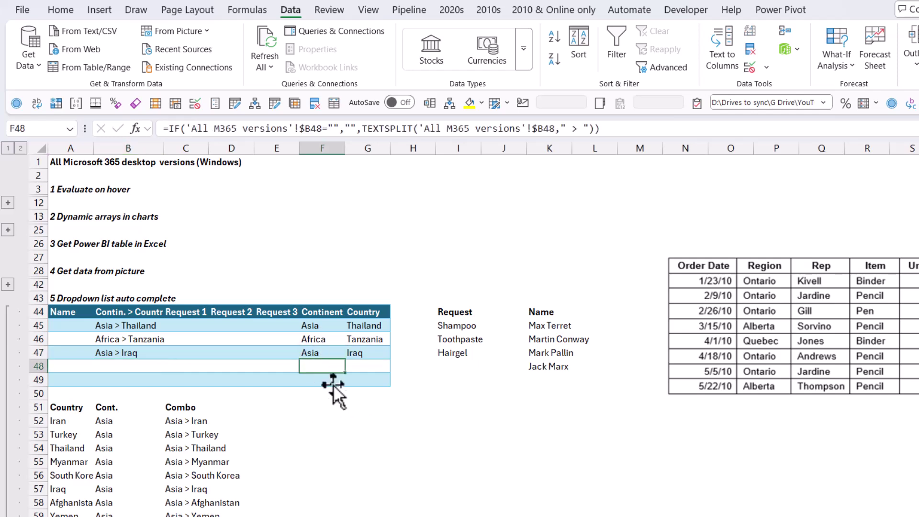
{"action": "left_click_drag", "start_coordinate": [322, 326], "coordinate": [376, 378]}
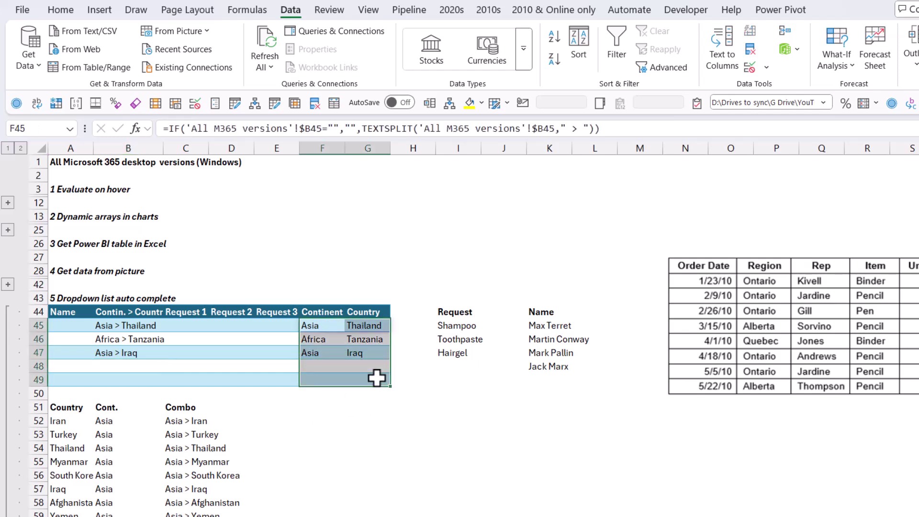
{"action": "key", "text": "ctrl+z"}
{"action": "key", "text": "ctrl+z"}
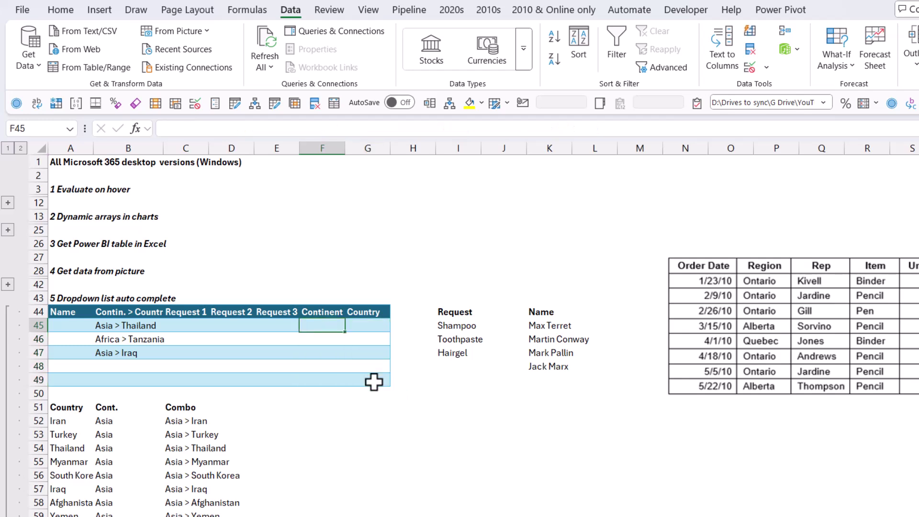
{"action": "type", "text": "="}
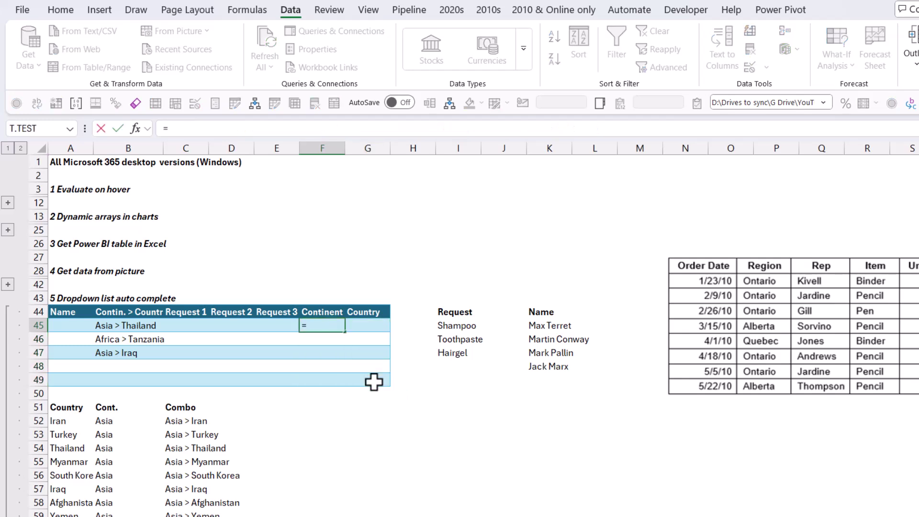
{"action": "type", "text": "texts"}
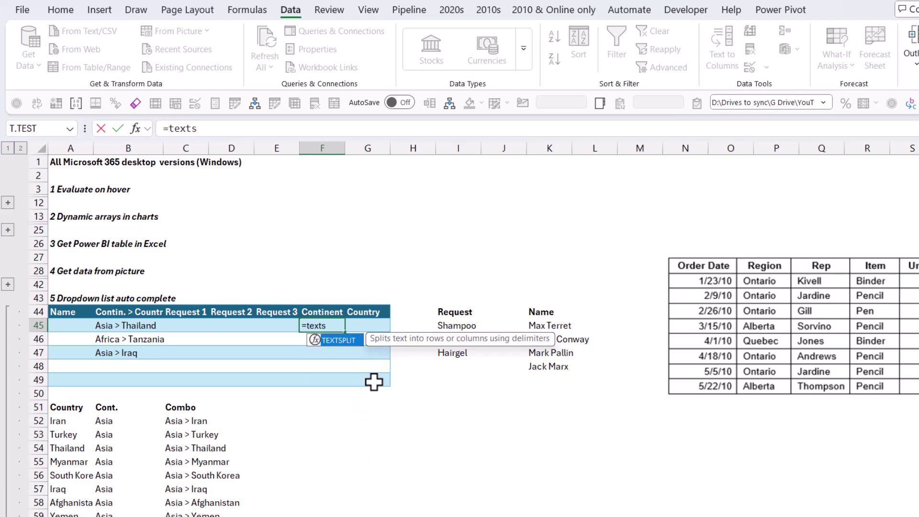
{"action": "key", "text": "Tab"}
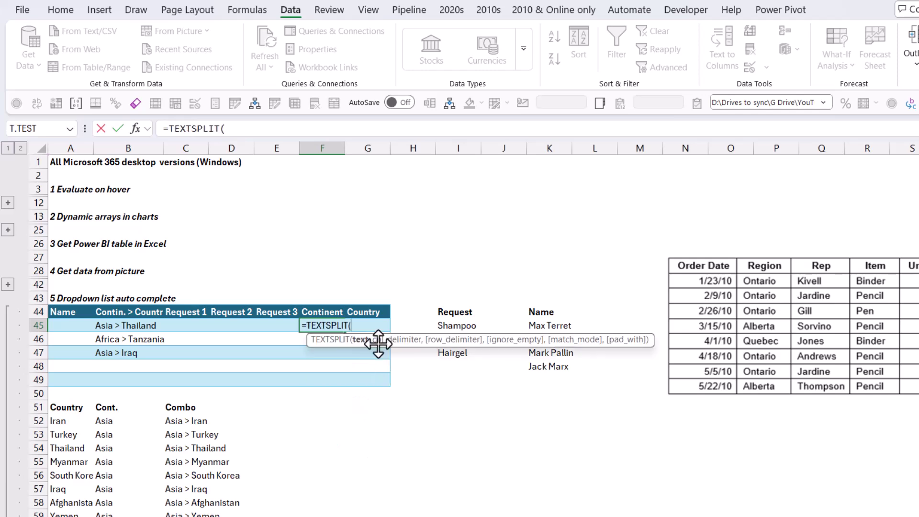
{"action": "left_click", "coordinate": [119, 329]}
{"action": "type", "text": ","}
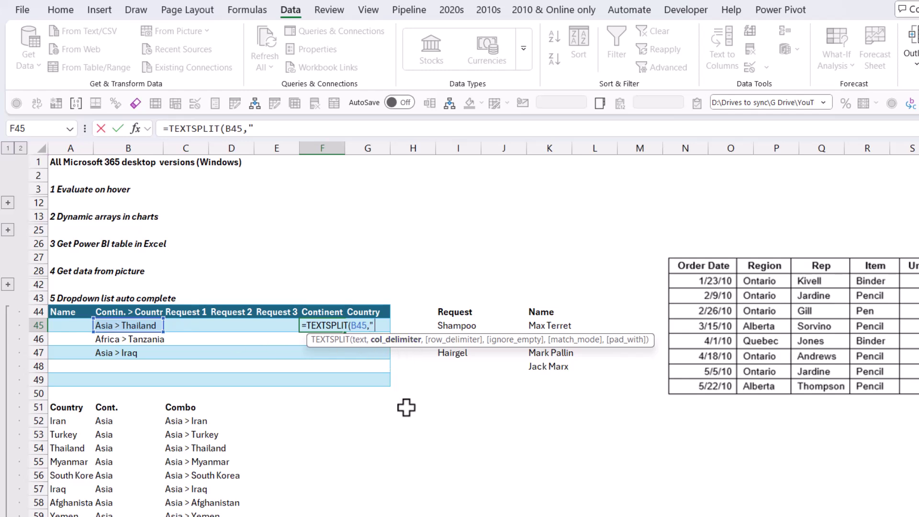
{"action": "type", "text": "\" > \")"}
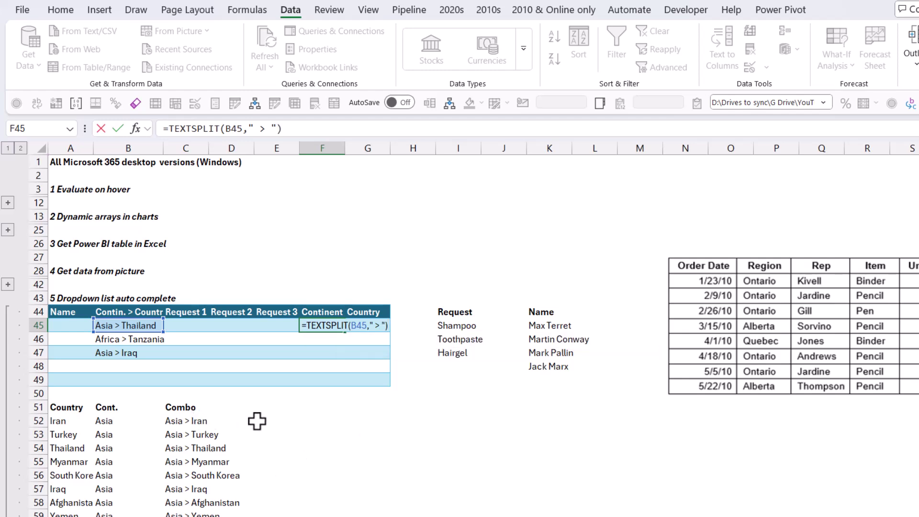
{"action": "key", "text": "Return"}
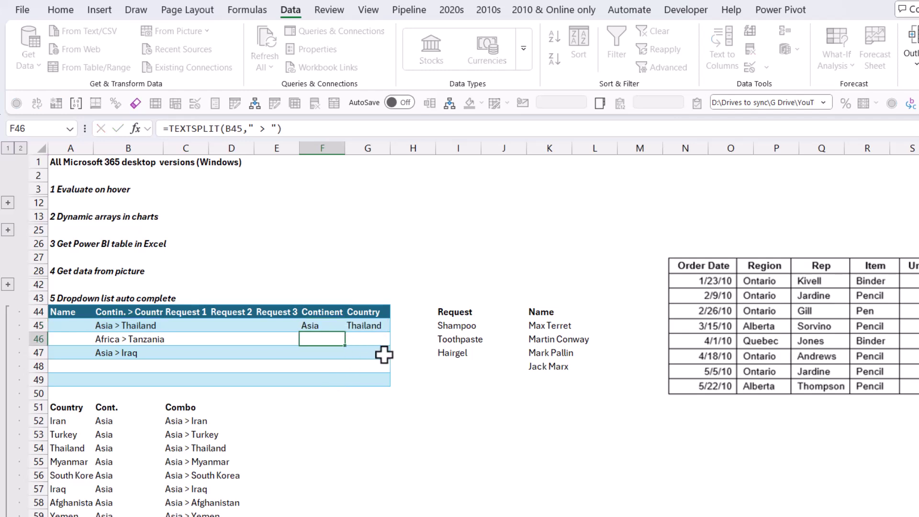
Step: Fill the F45 TEXTSPLIT formula down to row 49 using Fill Without Formatting
{"action": "key", "text": "Up"}
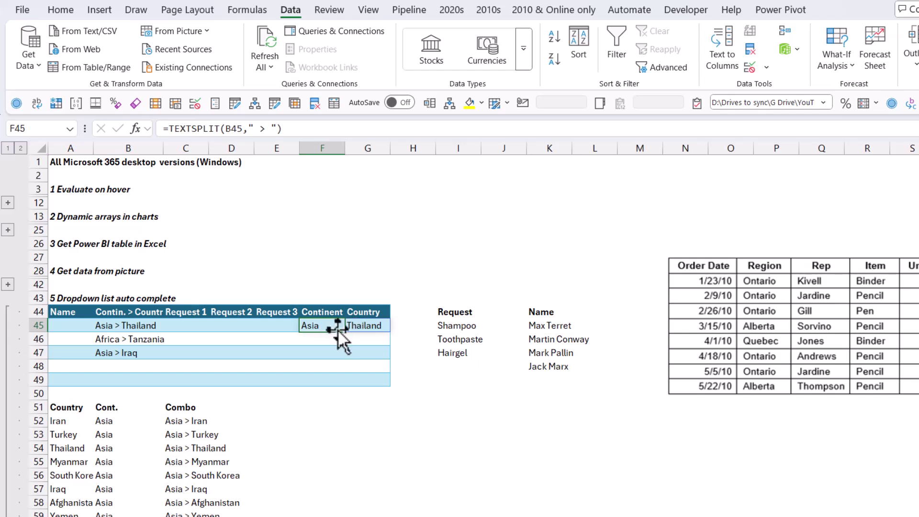
{"action": "left_click_drag", "start_coordinate": [346, 336], "coordinate": [348, 386]}
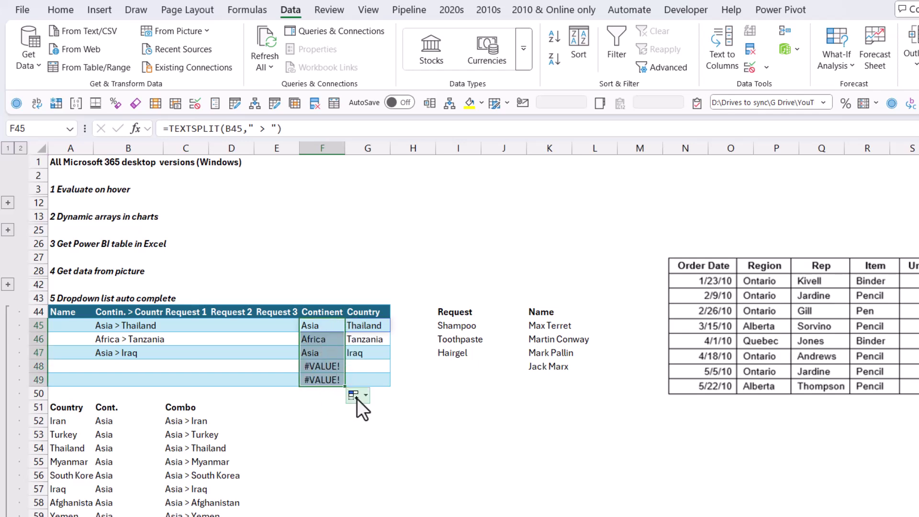
{"action": "left_click", "coordinate": [357, 398]}
{"action": "left_click", "coordinate": [412, 446]}
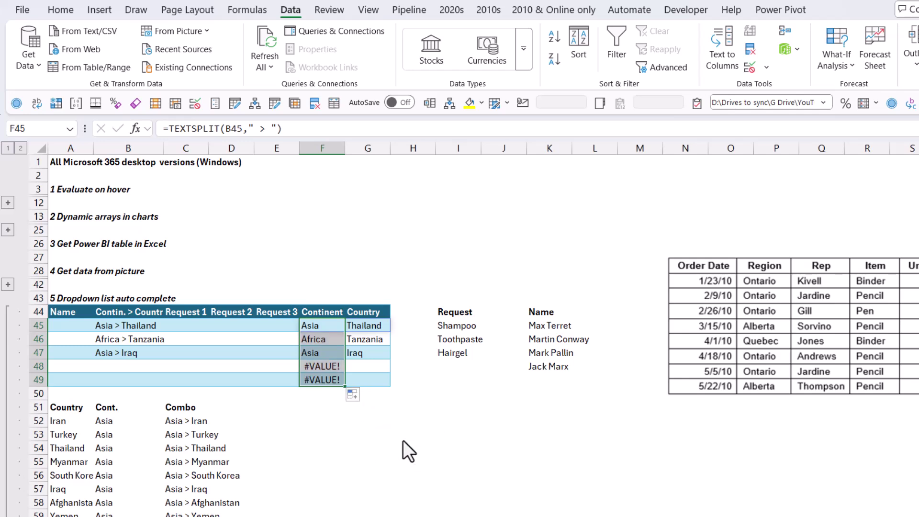
{"action": "left_click", "coordinate": [325, 354]}
{"action": "left_click", "coordinate": [331, 365]}
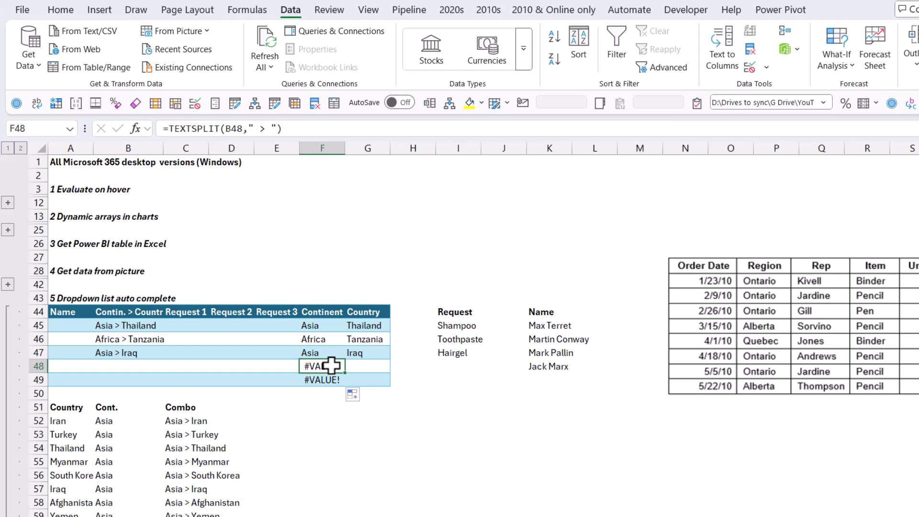
Step: Enter Asia > Turkey in B48 via autocomplete from 'tu' and check its split
{"action": "key", "text": "Left"}
{"action": "key", "text": "Left"}
{"action": "key", "text": "Left"}
{"action": "key", "text": "Left"}
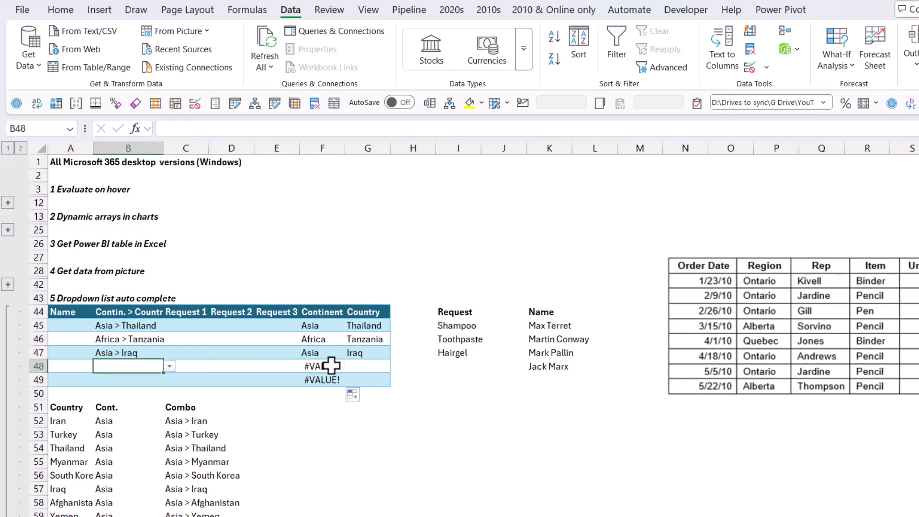
{"action": "type", "text": "tu"}
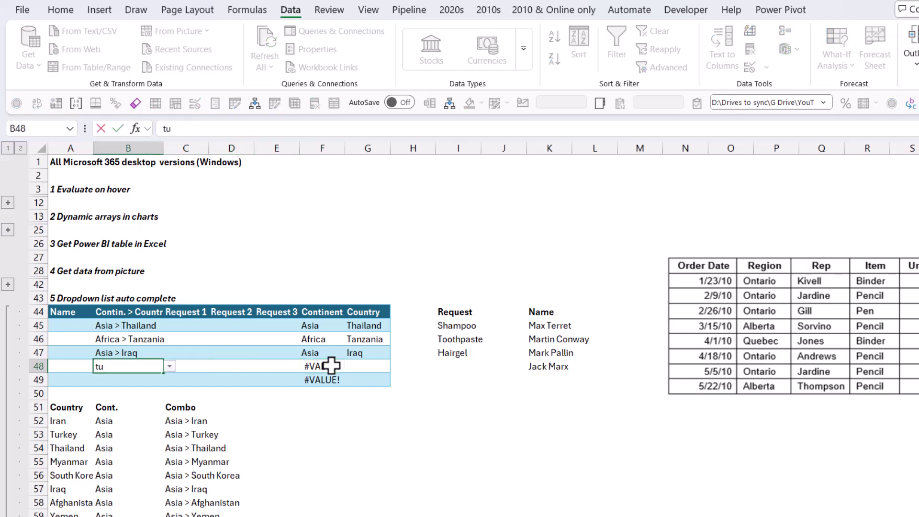
{"action": "key", "text": "Down"}
{"action": "key", "text": "Return"}
{"action": "key", "text": "Up"}
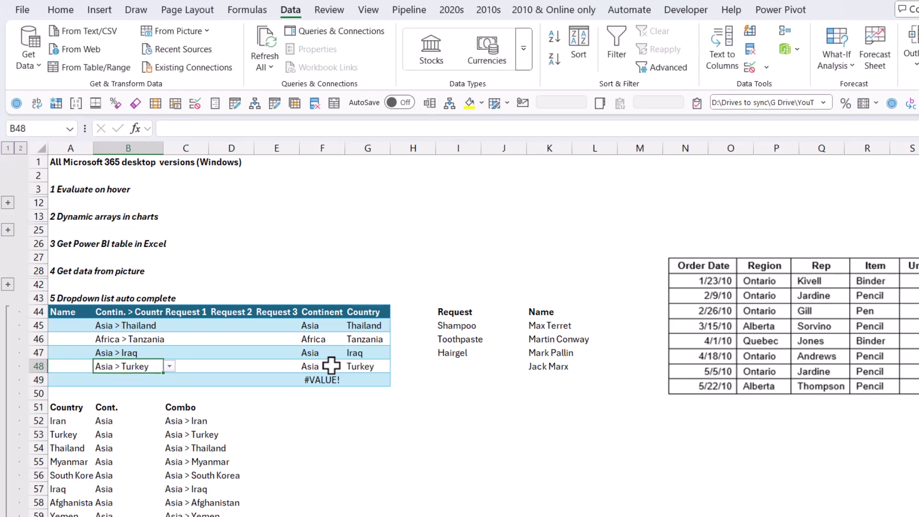
{"action": "key", "text": "Right"}
{"action": "key", "text": "Right"}
{"action": "key", "text": "Right"}
{"action": "key", "text": "Right"}
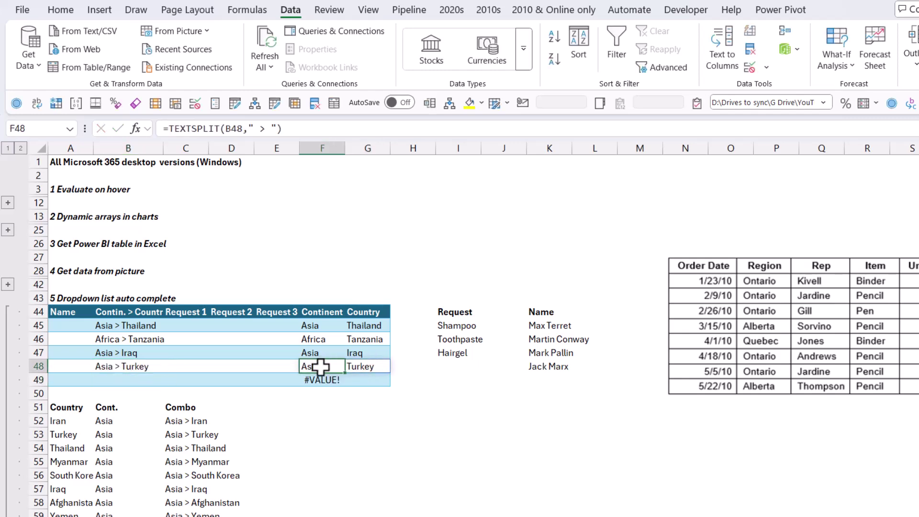
{"action": "left_click", "coordinate": [311, 349]}
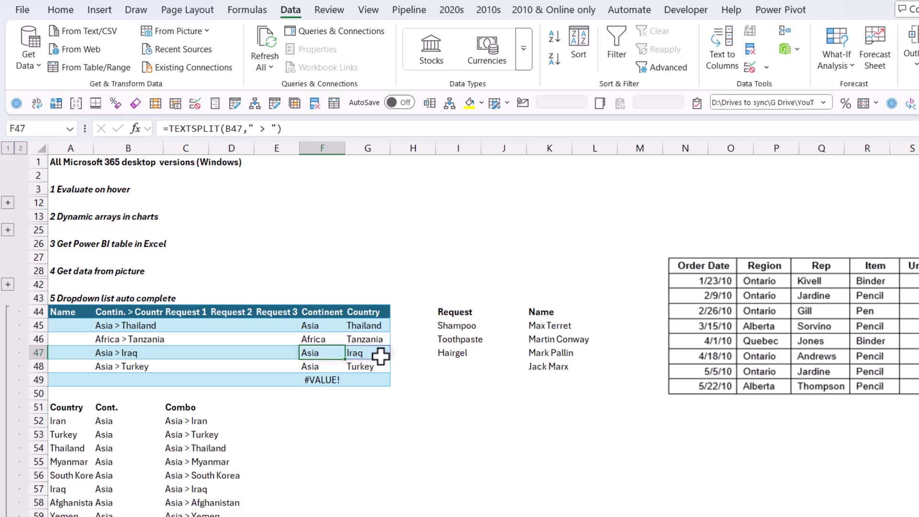
{"action": "left_click", "coordinate": [198, 422]}
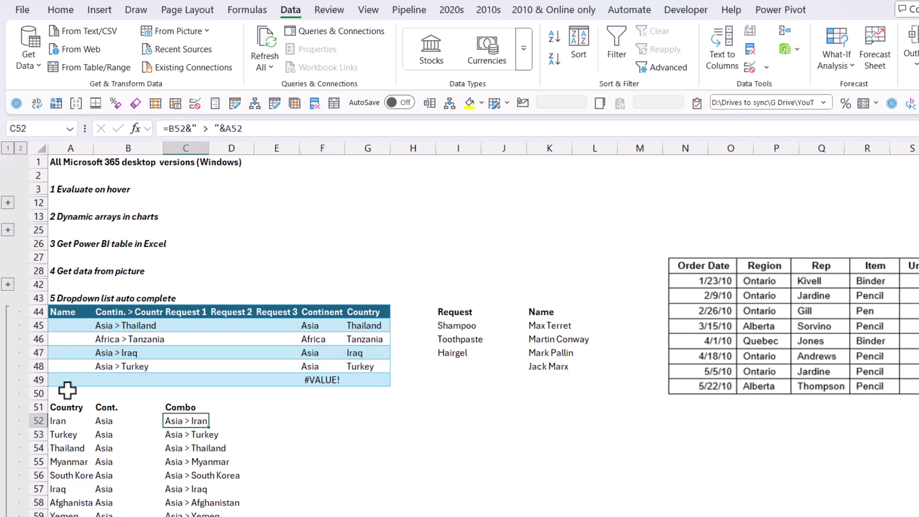
Step: Type Asia > Cambodia > Siem Reap in G53 and copy it
{"action": "left_click", "coordinate": [117, 379]}
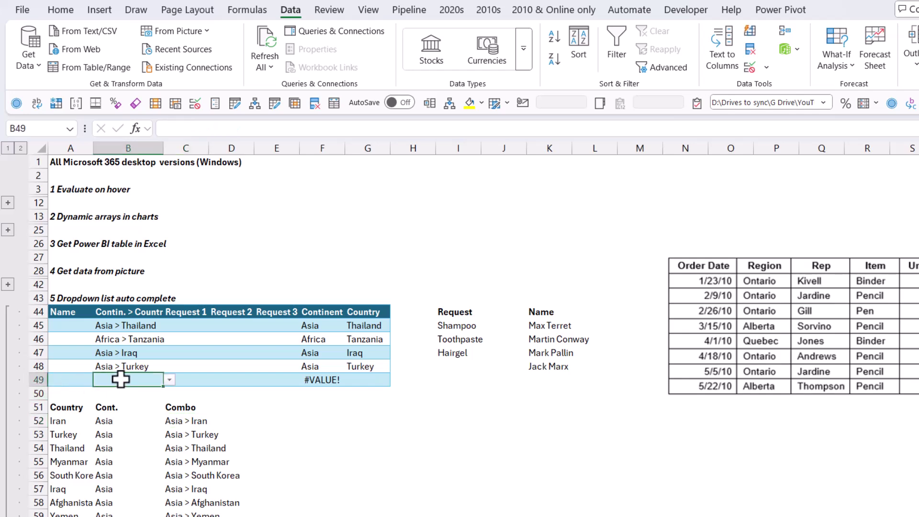
{"action": "left_click", "coordinate": [367, 435]}
{"action": "type", "text": "Asia"}
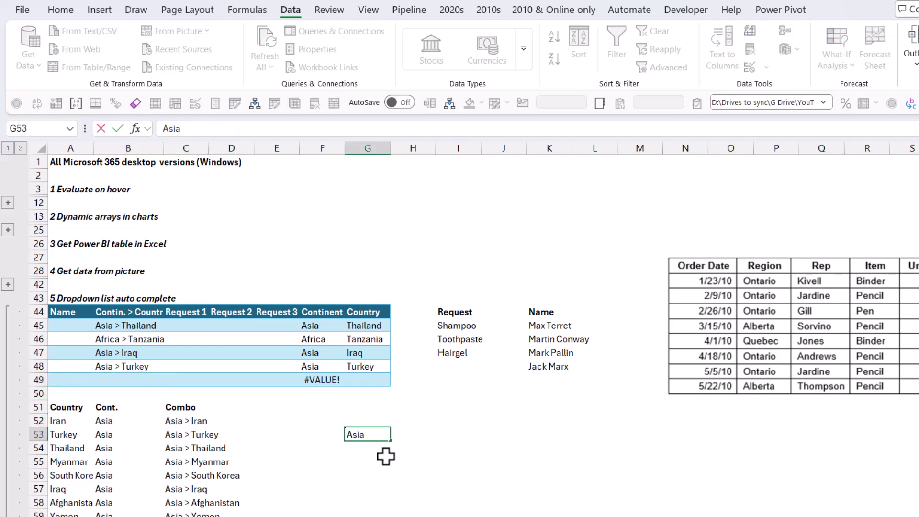
{"action": "type", "text": " > Cambodia"}
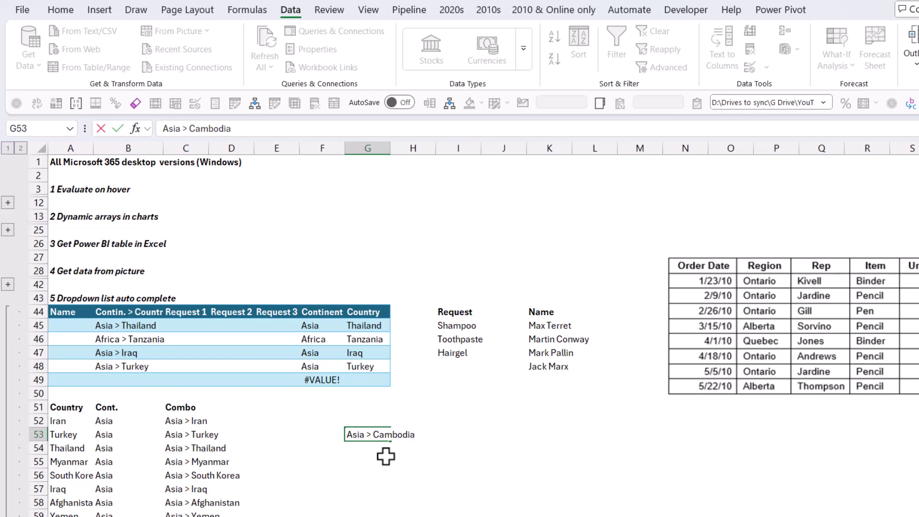
{"action": "type", "text": " > Siem Reap"}
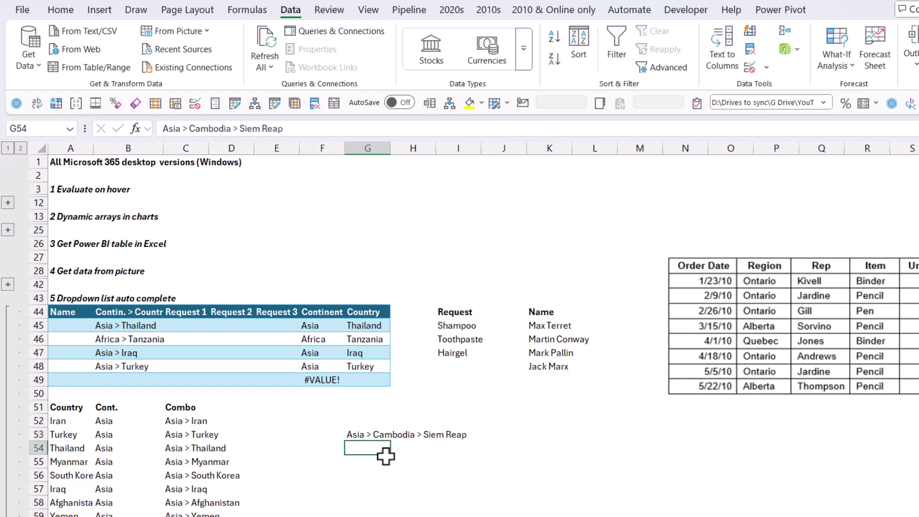
{"action": "key", "text": "Up"}
{"action": "key", "text": "ctrl+c"}
Step: Paste it into B49, inspect the three-column spill in F49:H49, then undo the paste
{"action": "left_click", "coordinate": [134, 379]}
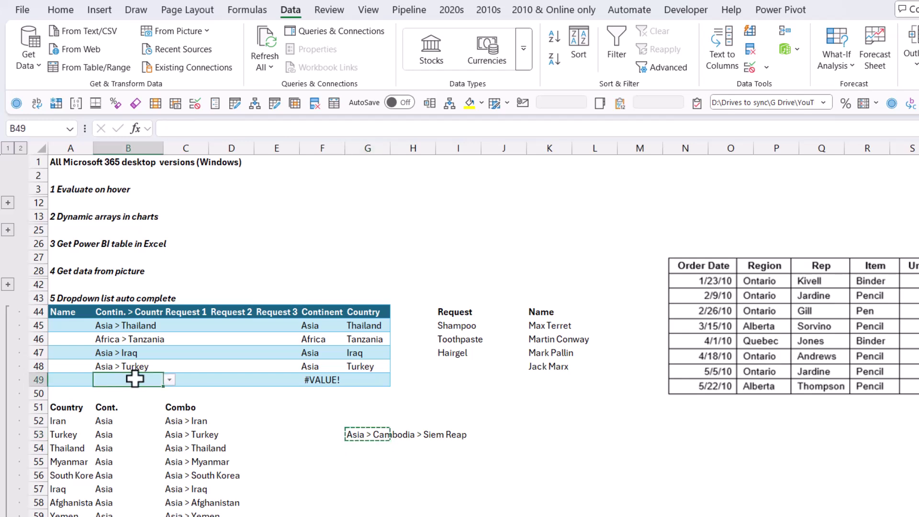
{"action": "key", "text": "ctrl+v"}
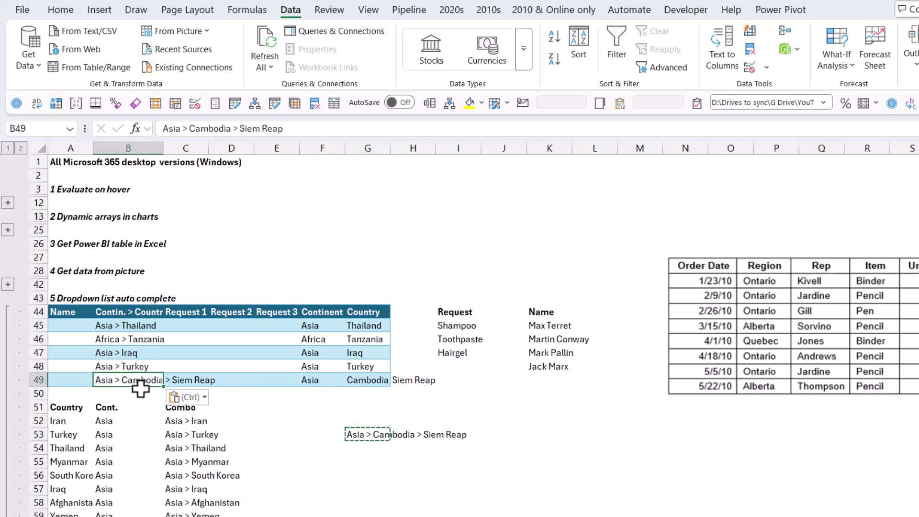
{"action": "left_click", "coordinate": [311, 379]}
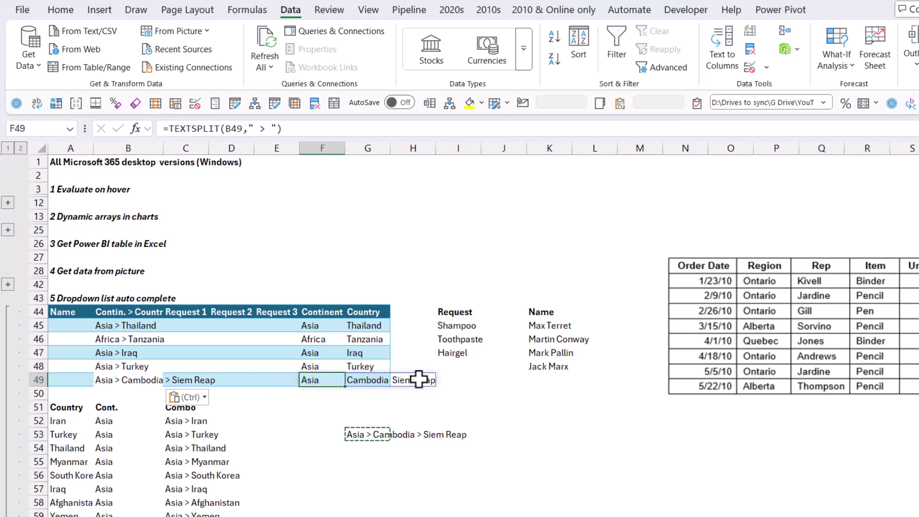
{"action": "left_click", "coordinate": [402, 380]}
{"action": "left_click", "coordinate": [365, 378]}
{"action": "left_click", "coordinate": [322, 379]}
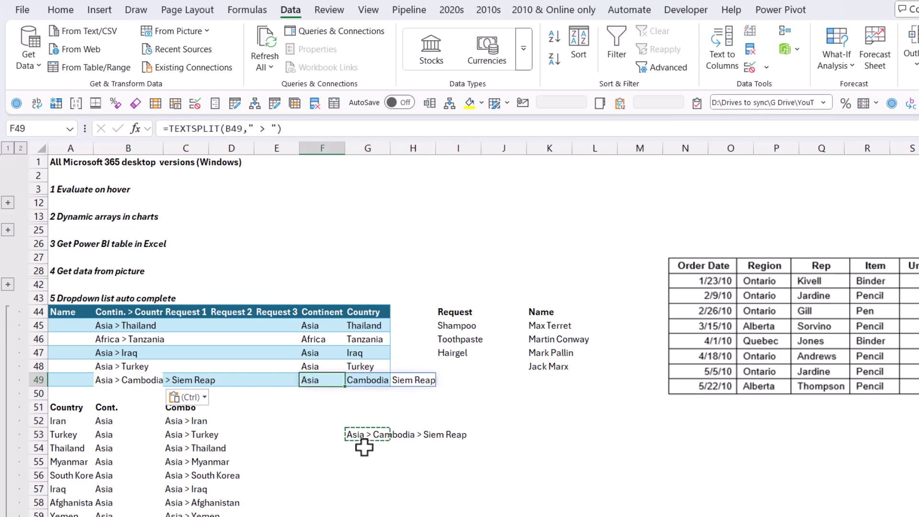
{"action": "left_click", "coordinate": [367, 437]}
{"action": "key", "text": "ctrl+z"}
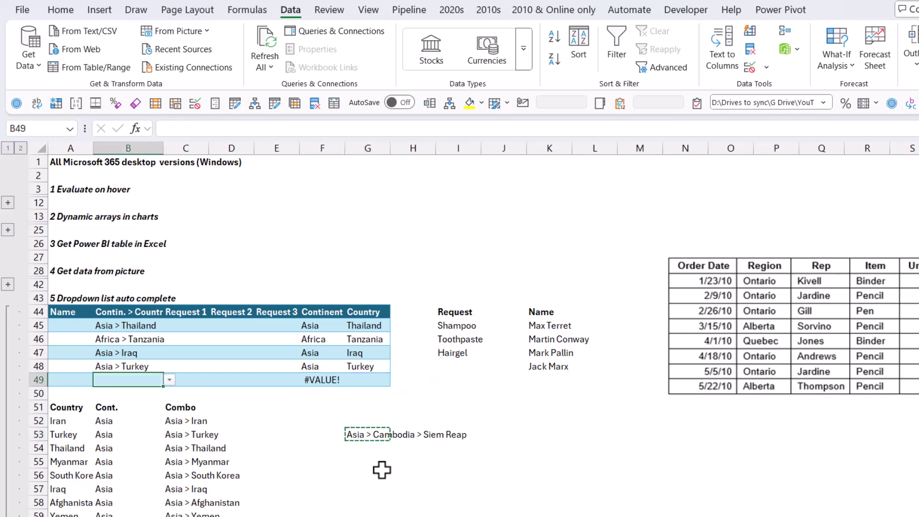
Step: Type 'Intercepts' in H49 to occupy the spill range
{"action": "left_click", "coordinate": [378, 381]}
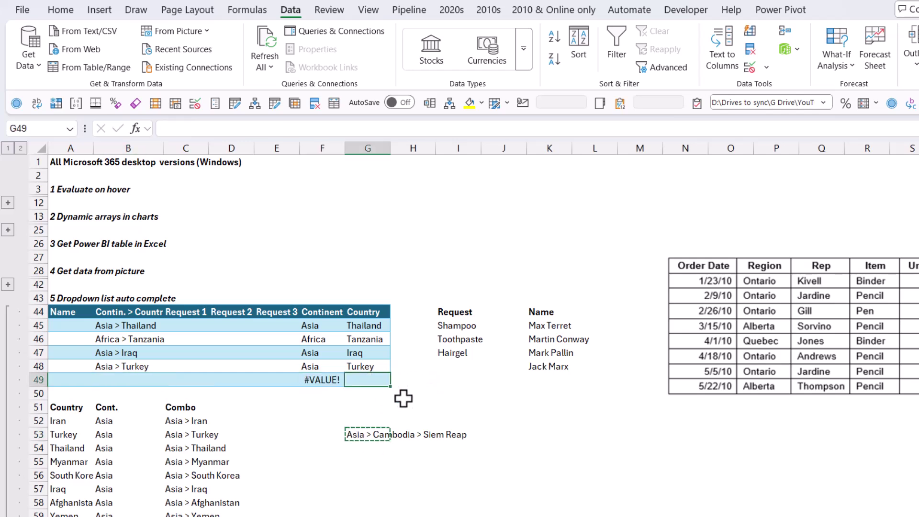
{"action": "left_click", "coordinate": [404, 383]}
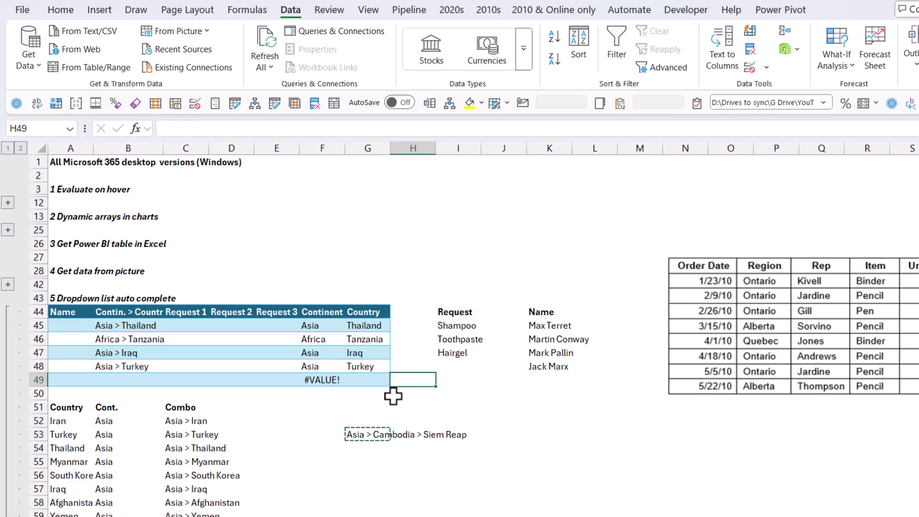
{"action": "type", "text": "Intercepts"}
{"action": "key", "text": "Return"}
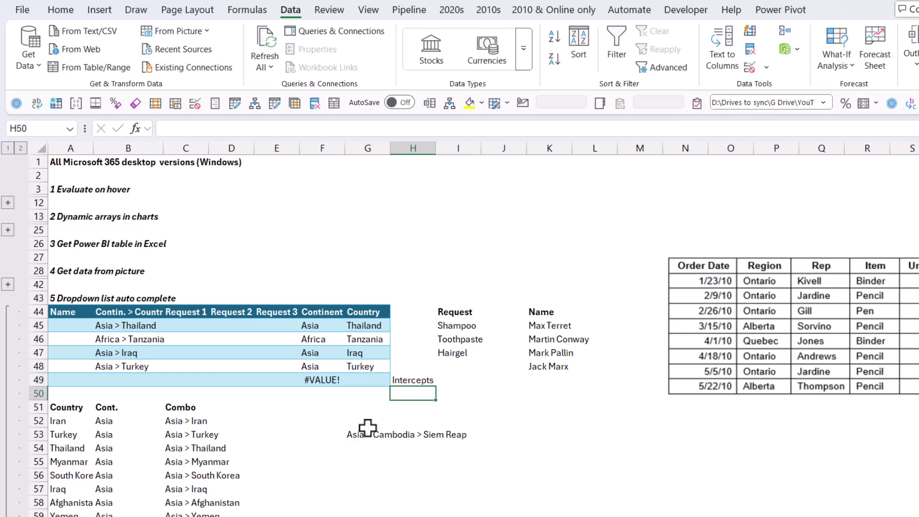
Step: Paste Asia > Cambodia > Siem Reap from G53 into B49, producing #SPILL! in F49
{"action": "left_click", "coordinate": [359, 435]}
{"action": "key", "text": "ctrl+c"}
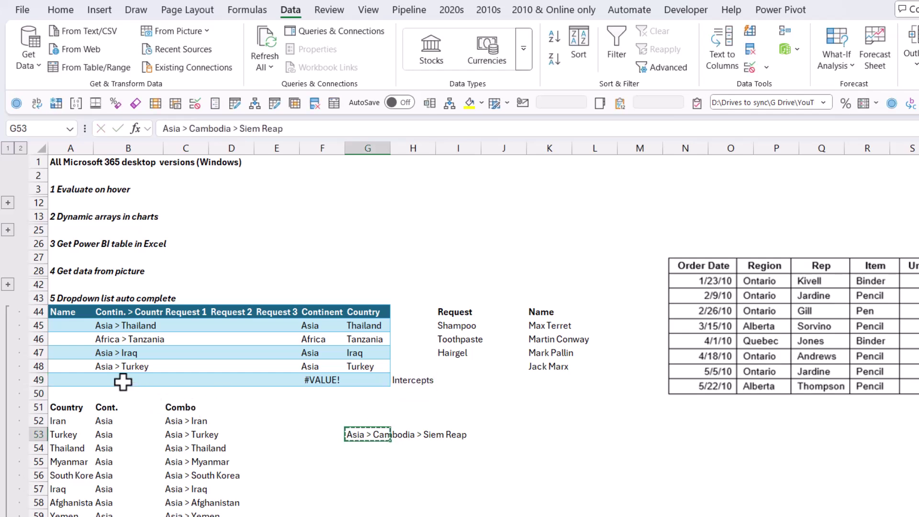
{"action": "left_click", "coordinate": [125, 380]}
{"action": "key", "text": "ctrl+v"}
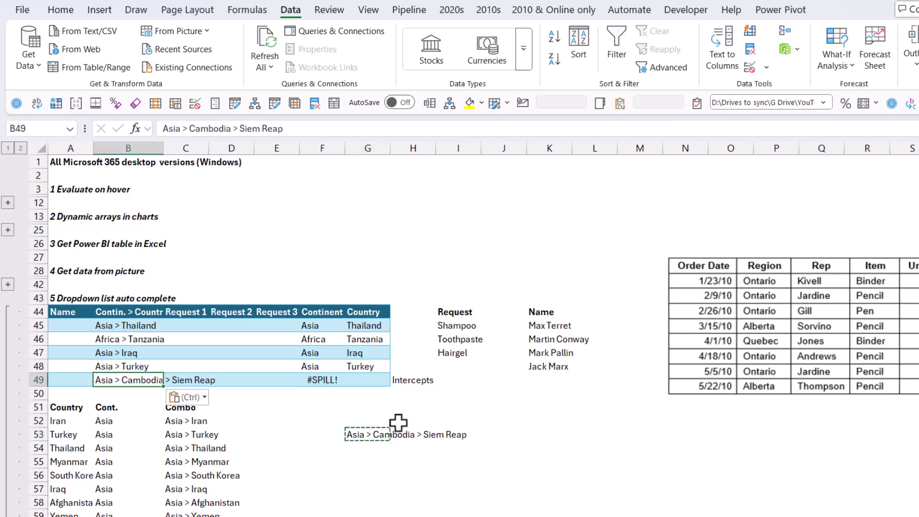
{"action": "left_click", "coordinate": [322, 380]}
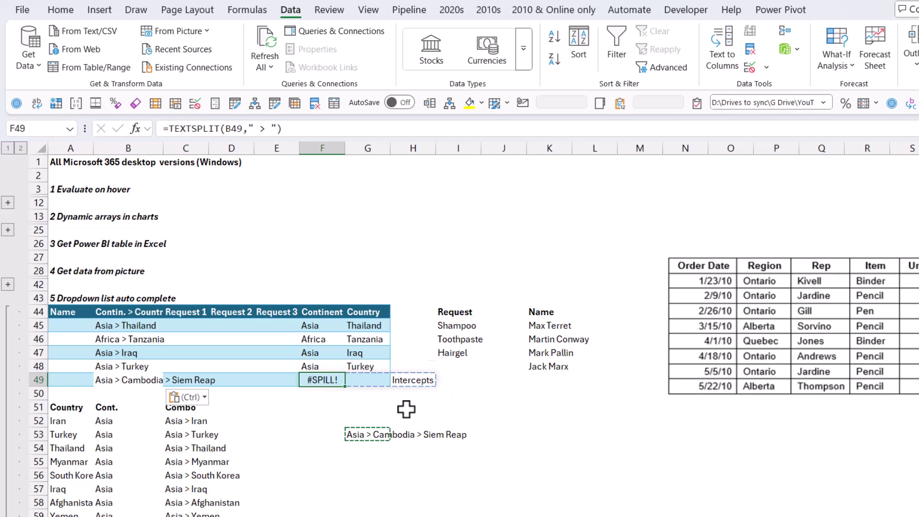
Step: Delete 'Intercepts' from H49 so the split spills across F49:H49
{"action": "left_click", "coordinate": [424, 381]}
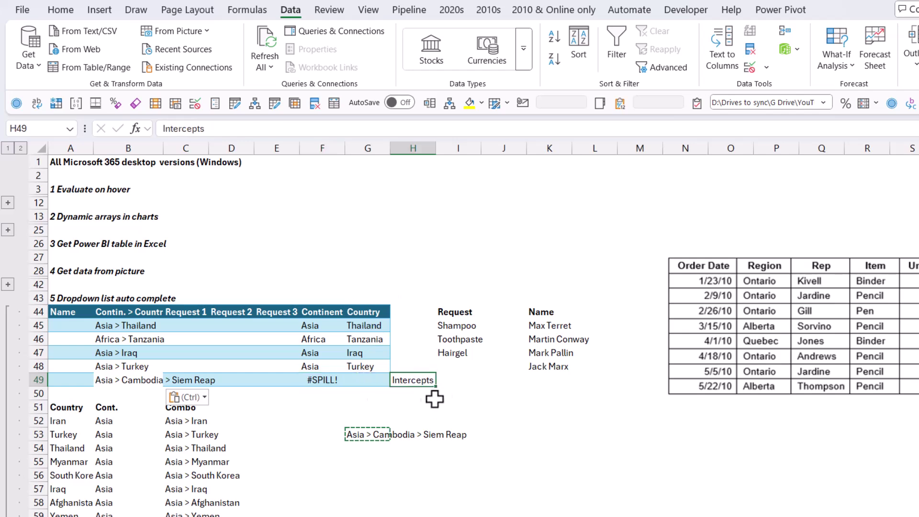
{"action": "key", "text": "Delete"}
{"action": "key", "text": "Down"}
{"action": "key", "text": "Down"}
{"action": "key", "text": "Down"}
{"action": "key", "text": "Left"}
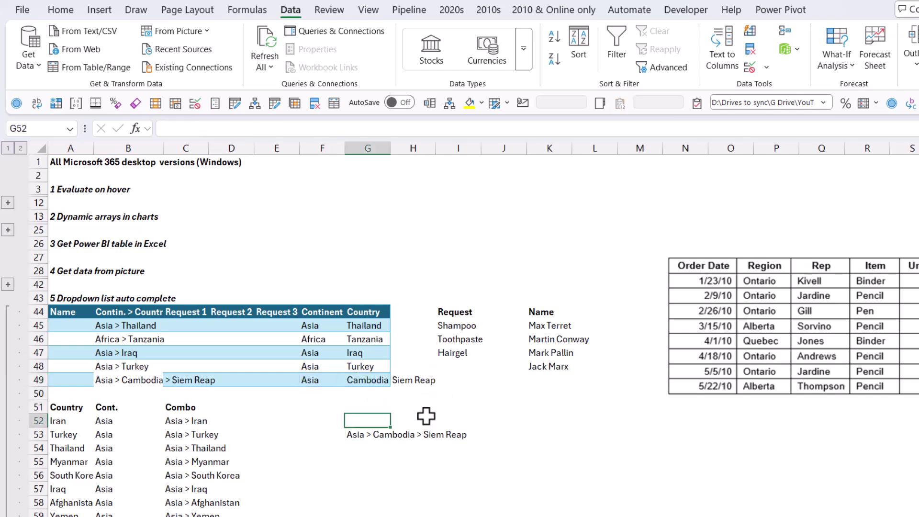
{"action": "key", "text": "Down"}
{"action": "key", "text": "Left"}
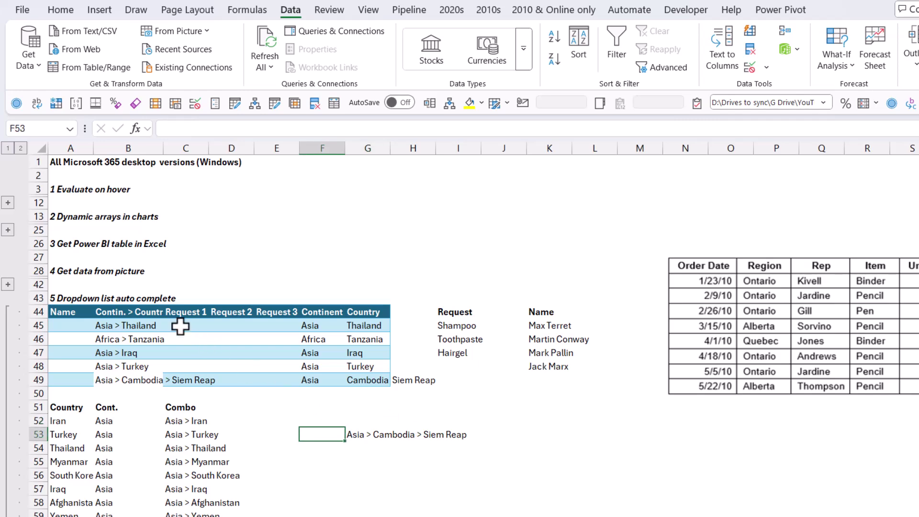
{"action": "key", "text": "Right"}
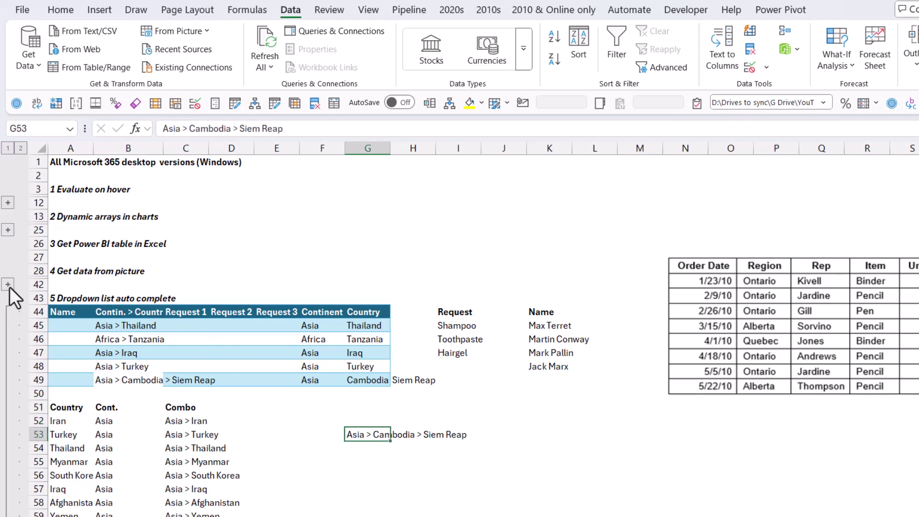
{"action": "left_click", "coordinate": [7, 229]}
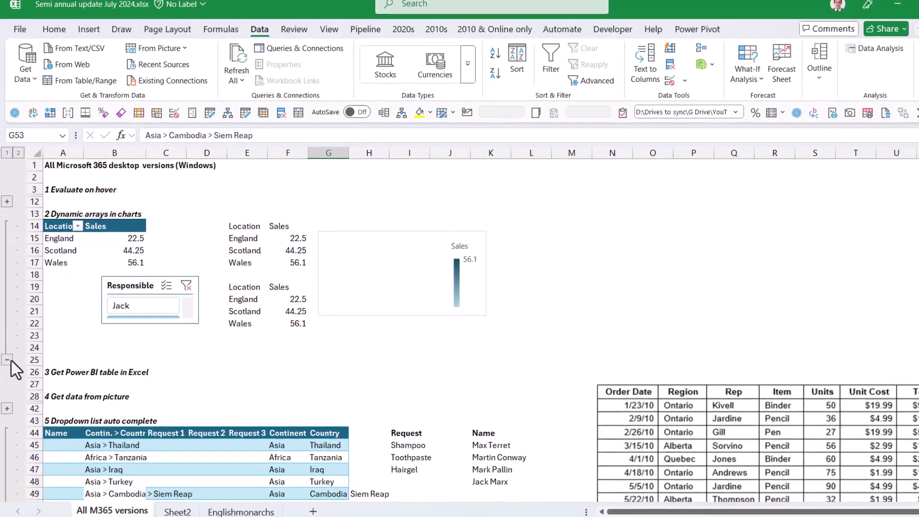
{"action": "left_click", "coordinate": [7, 351]}
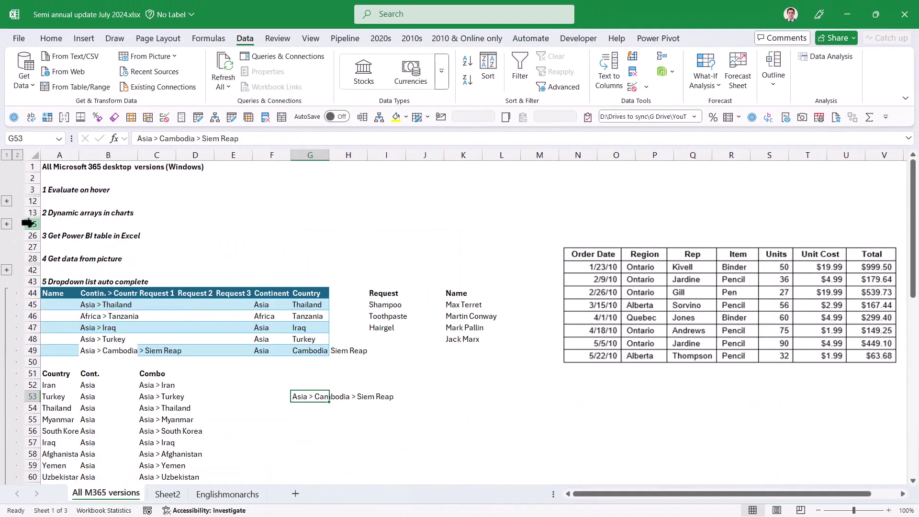
{"action": "left_click_drag", "start_coordinate": [196, 154], "coordinate": [361, 152]}
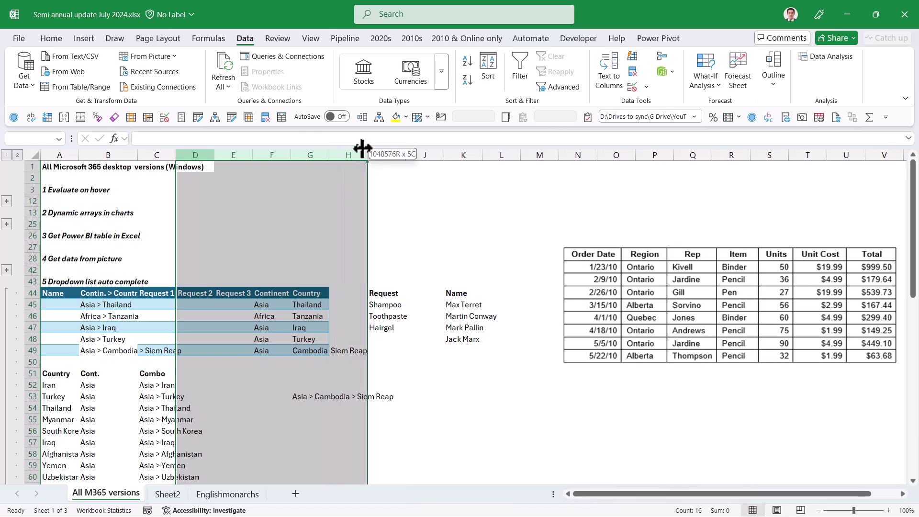
{"action": "left_click", "coordinate": [773, 82]}
{"action": "left_click", "coordinate": [774, 120]}
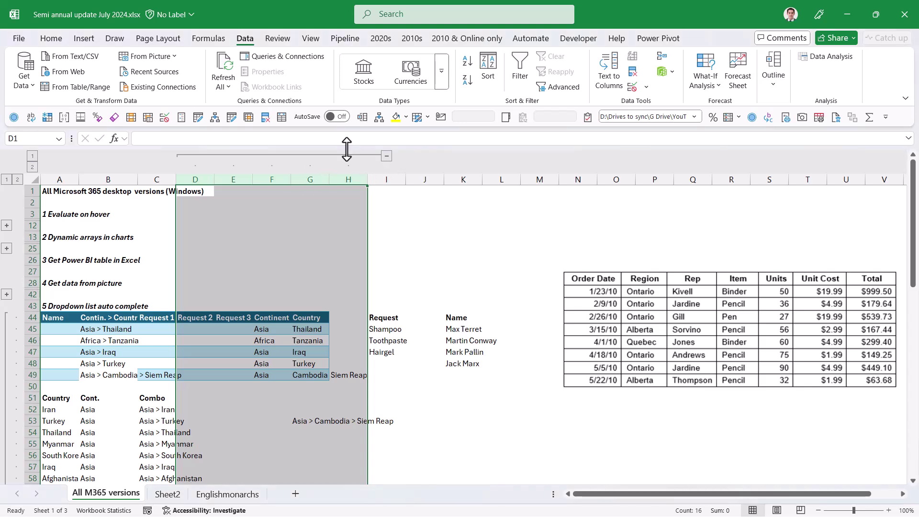
{"action": "left_click", "coordinate": [381, 156]}
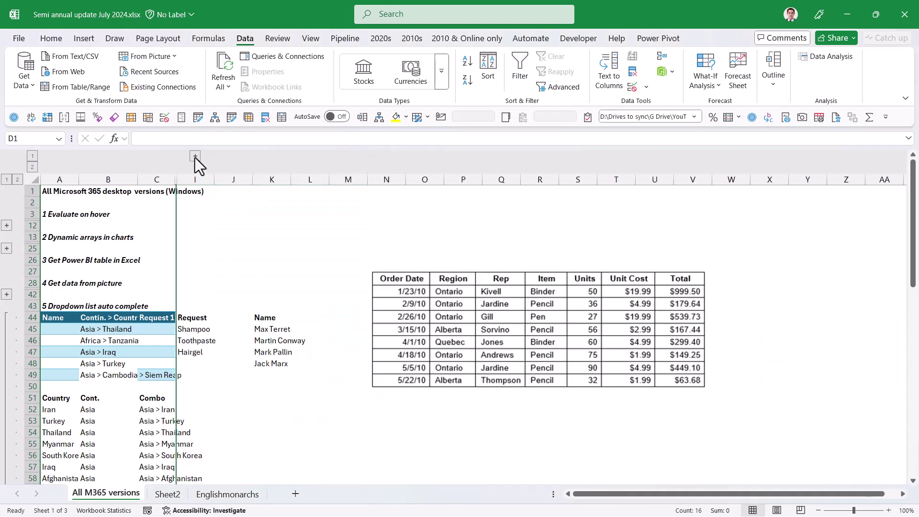
{"action": "left_click", "coordinate": [195, 156]}
{"action": "left_click", "coordinate": [774, 81]}
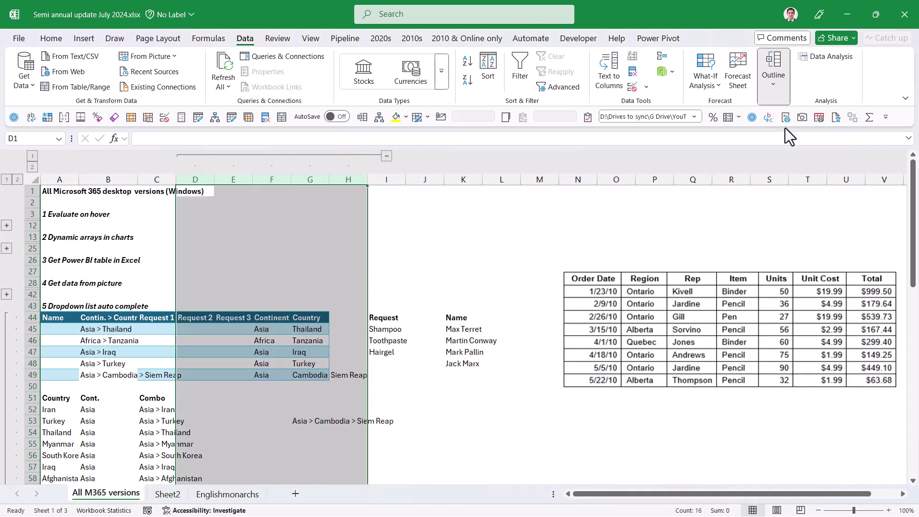
{"action": "left_click", "coordinate": [800, 118]}
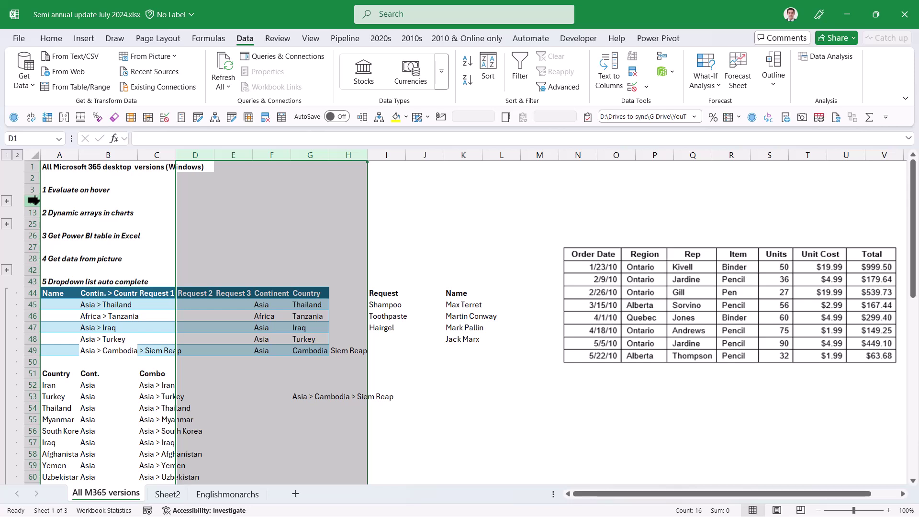
{"action": "left_click", "coordinate": [396, 214]}
{"action": "left_click_drag", "start_coordinate": [470, 197], "coordinate": [472, 193]}
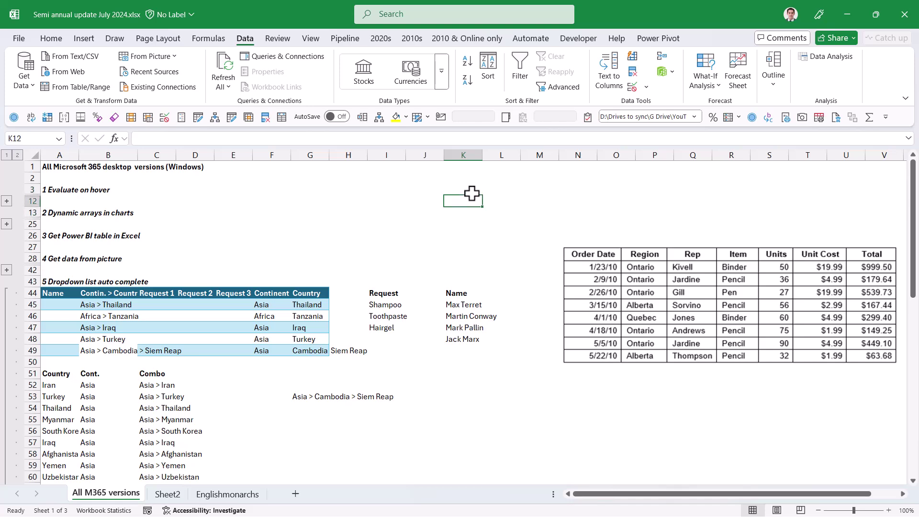
Step: In PowerPoint, start a Slide Show recording From Current Slide, showing notes as a teleprompter
{"action": "key", "text": "alt+Tab"}
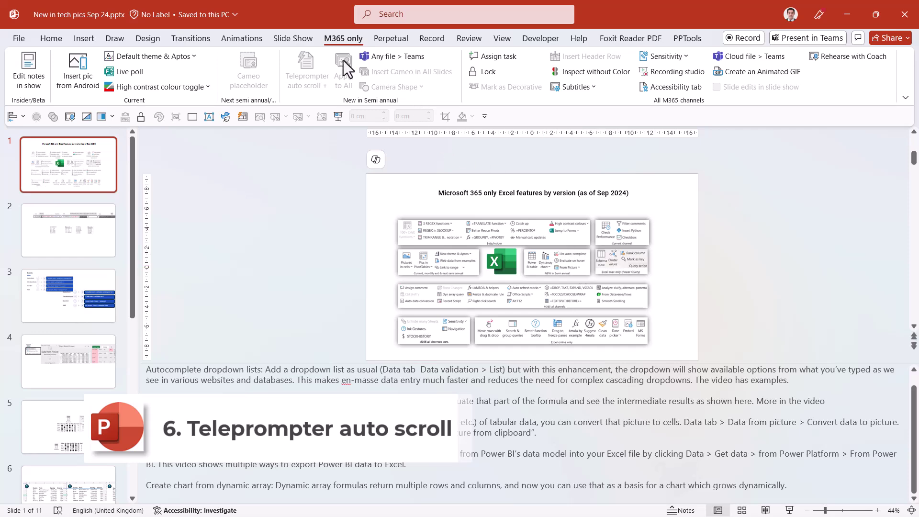
{"action": "left_click", "coordinate": [293, 38]}
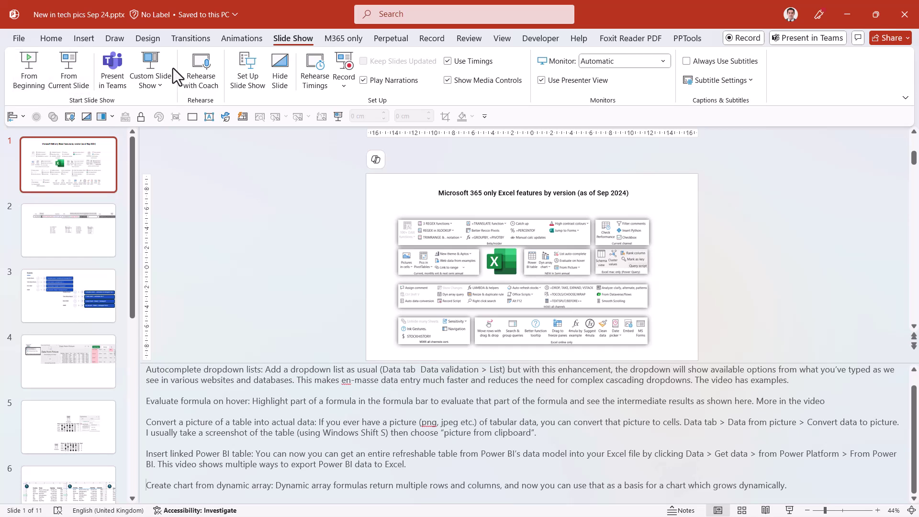
{"action": "left_click", "coordinate": [346, 76]}
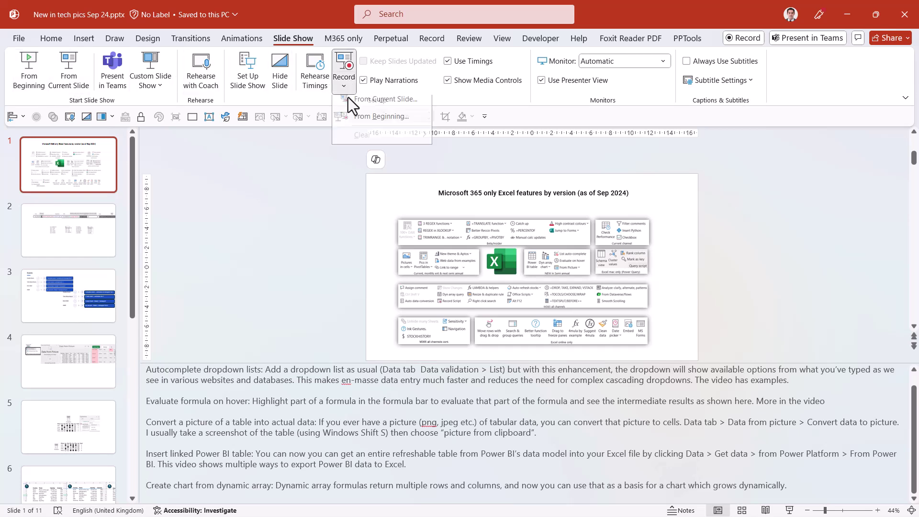
{"action": "left_click", "coordinate": [378, 105]}
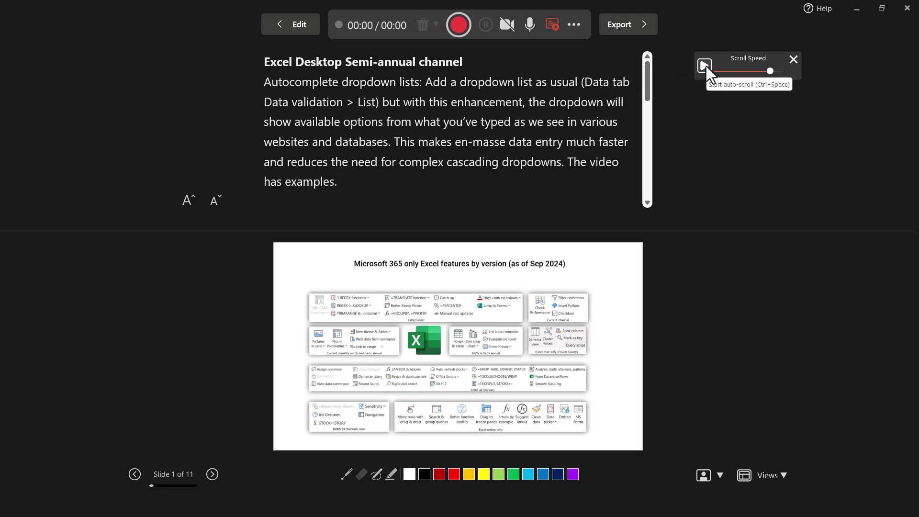
Step: Run the teleprompter notes auto-scroll, adjust its scroll speed, then pause it
{"action": "left_click", "coordinate": [705, 66]}
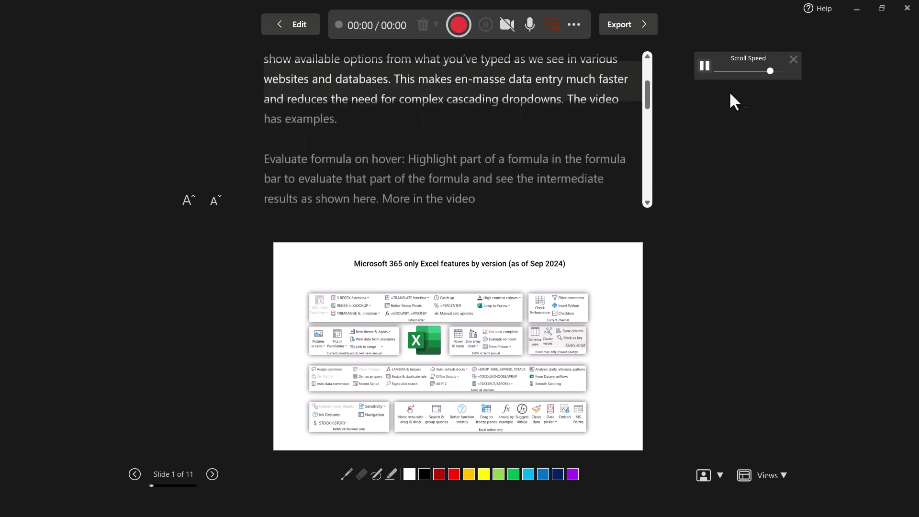
{"action": "left_click_drag", "start_coordinate": [770, 71], "coordinate": [723, 80]}
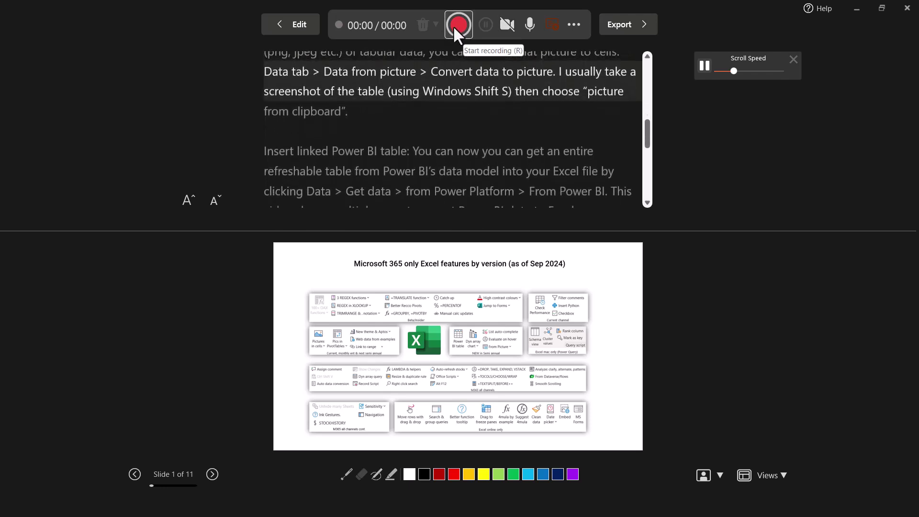
{"action": "left_click", "coordinate": [704, 65]}
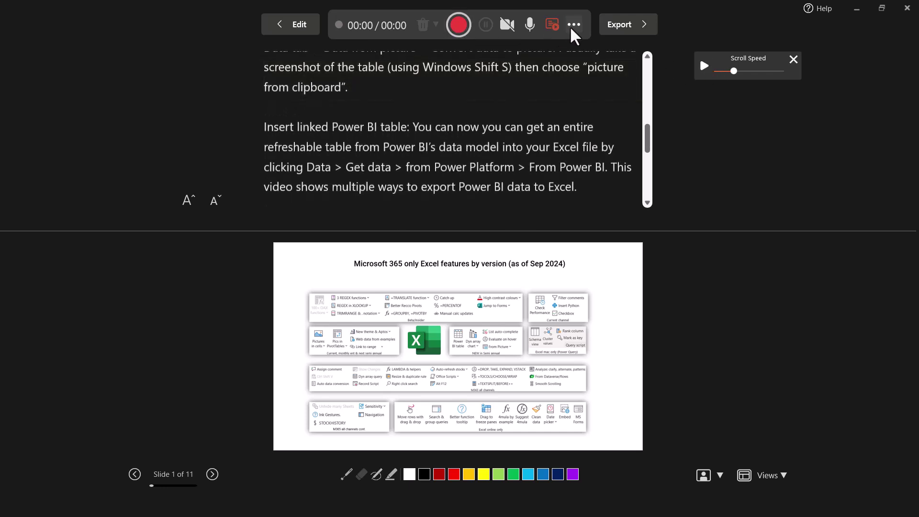
Step: Review the microphone and camera choices, then close the recording studio
{"action": "left_click", "coordinate": [574, 25]}
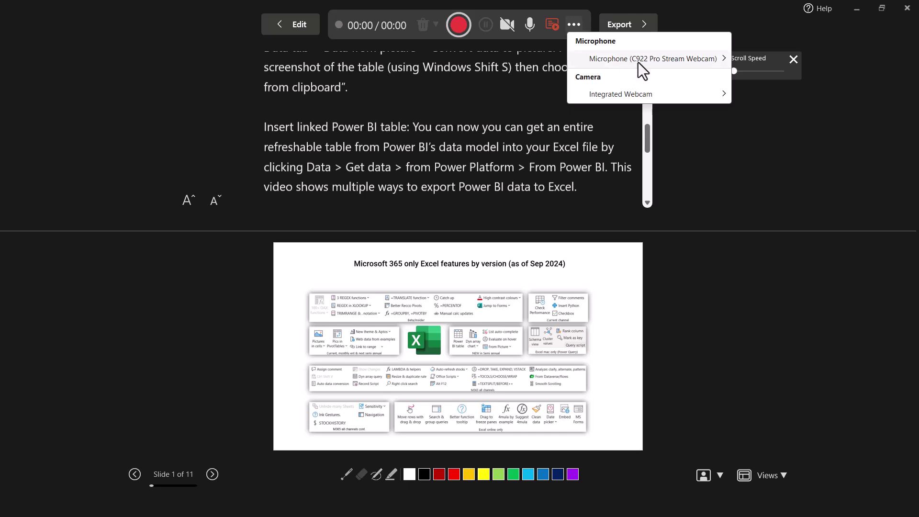
{"action": "mouse_move", "coordinate": [640, 62]}
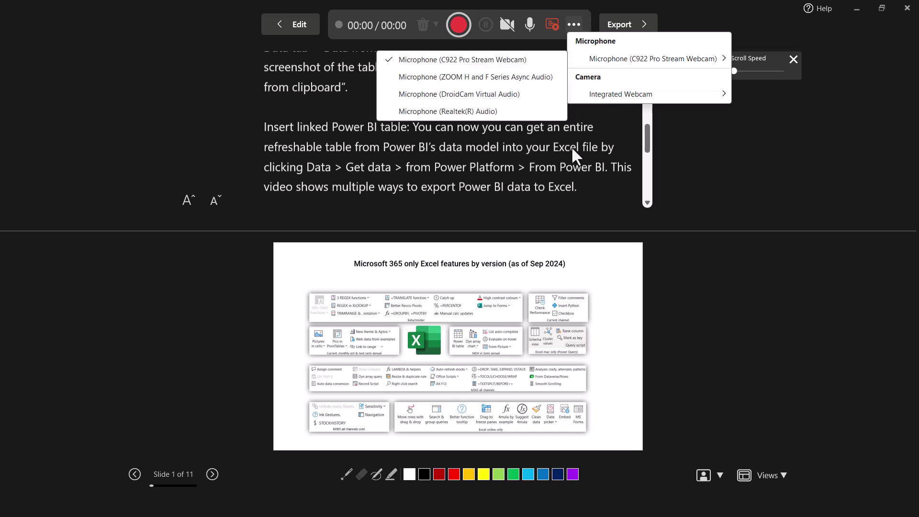
{"action": "left_click", "coordinate": [544, 152]}
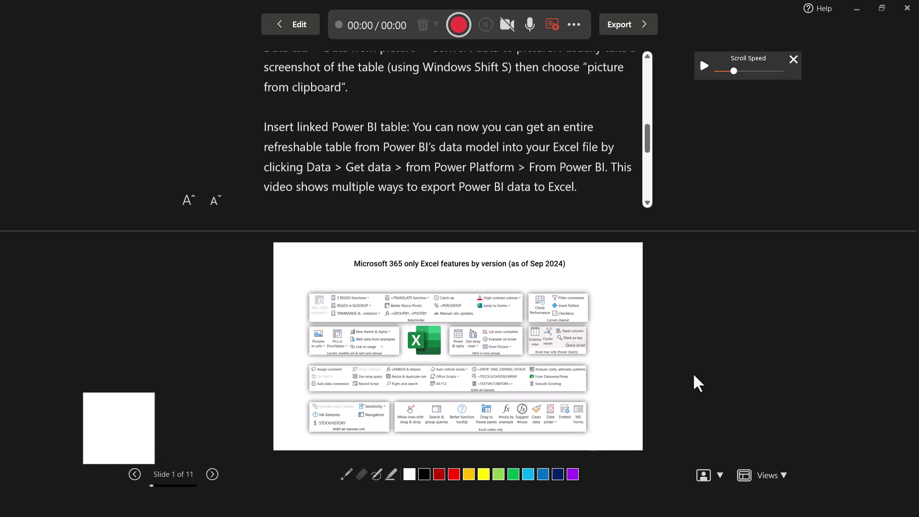
{"action": "left_click", "coordinate": [907, 8]}
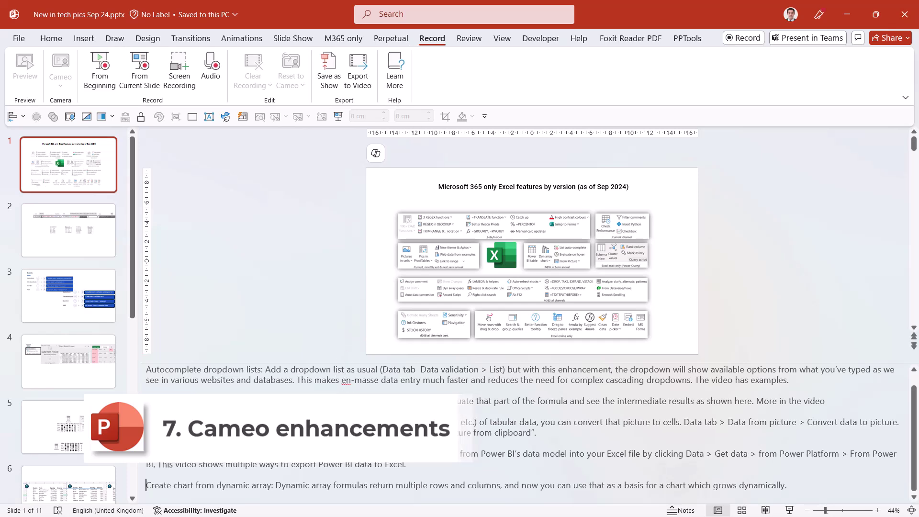
Step: Shrink the notes pane and add a camera cameo to slide 1, toggling its preview on then off
{"action": "left_click_drag", "start_coordinate": [342, 362], "coordinate": [343, 475]}
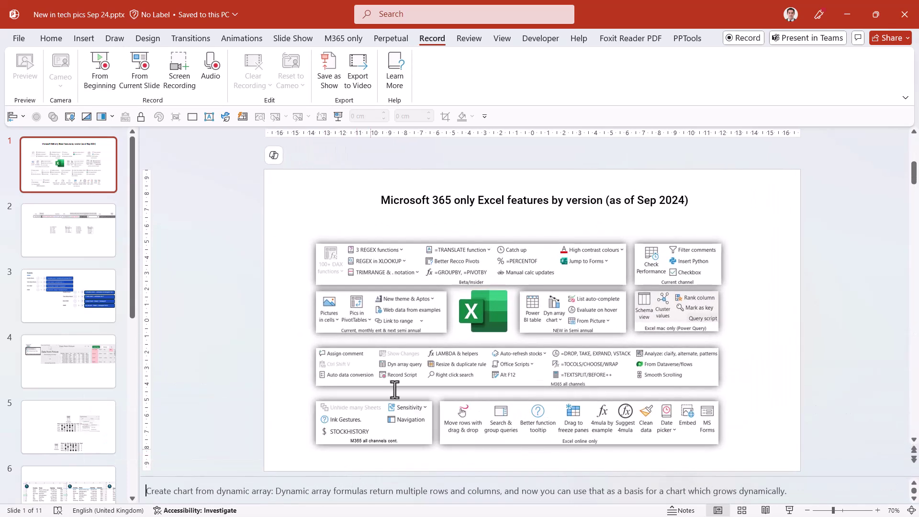
{"action": "left_click", "coordinate": [85, 38]}
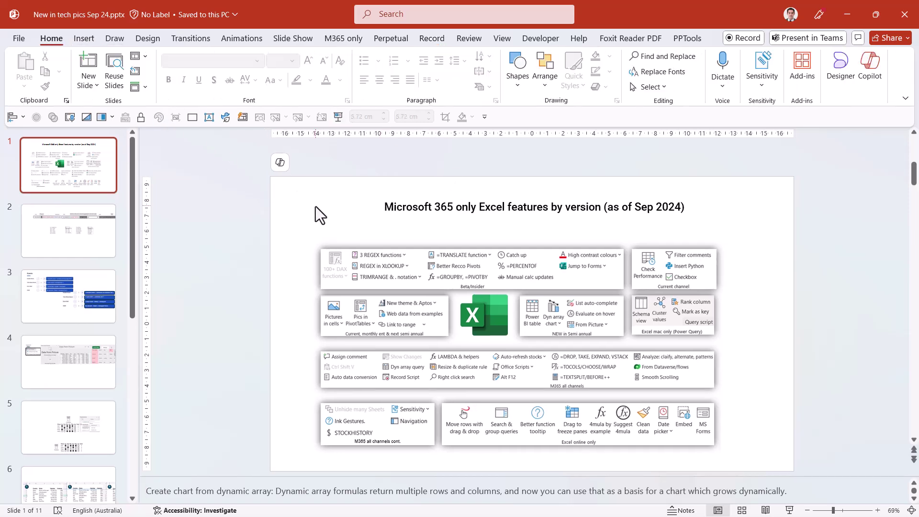
{"action": "left_click", "coordinate": [82, 39]}
{"action": "left_click", "coordinate": [236, 58]}
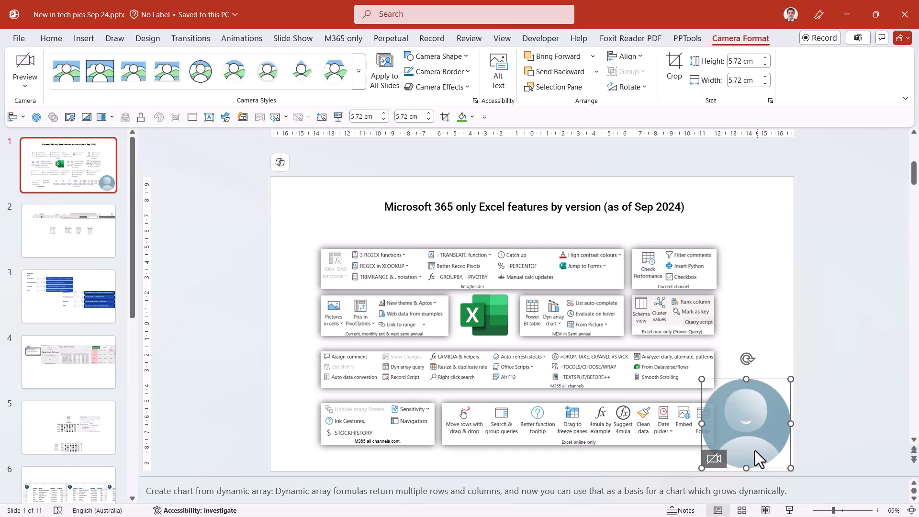
{"action": "left_click", "coordinate": [717, 466]}
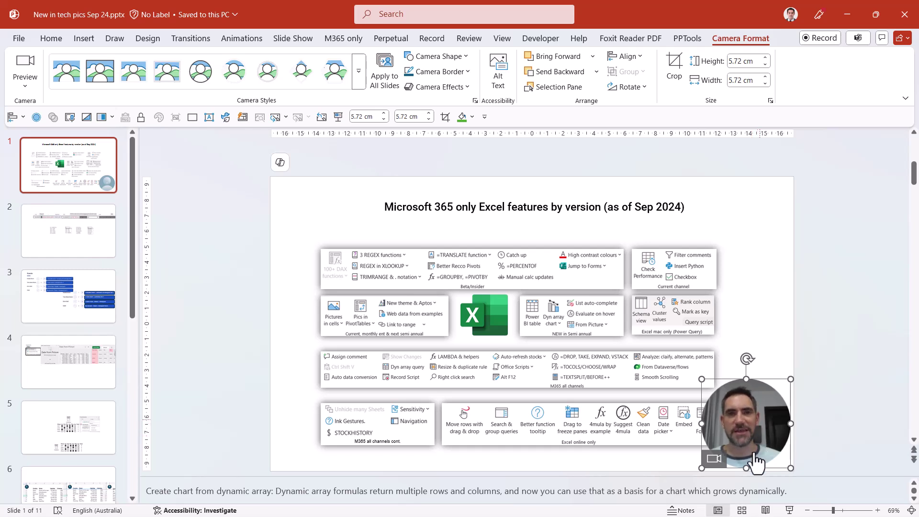
{"action": "left_click", "coordinate": [714, 460]}
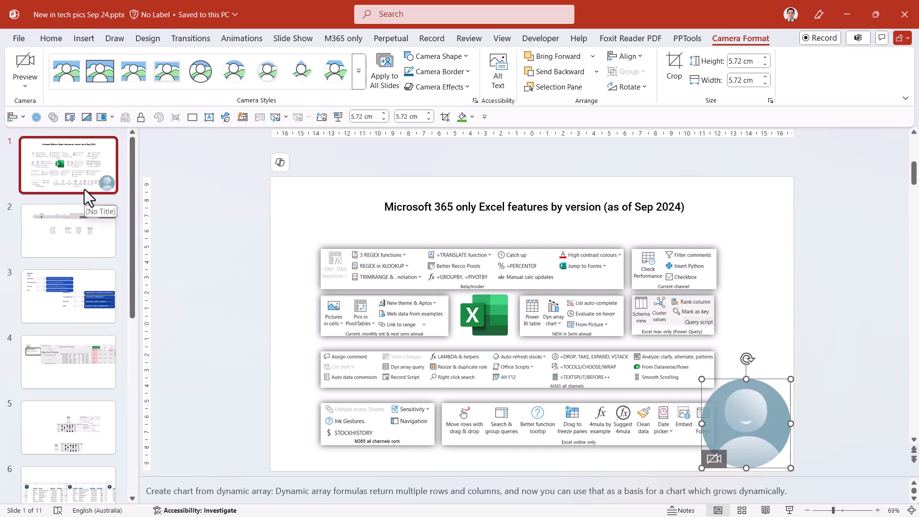
Step: Insert a camera cameo on all slides
{"action": "left_click", "coordinate": [88, 40]}
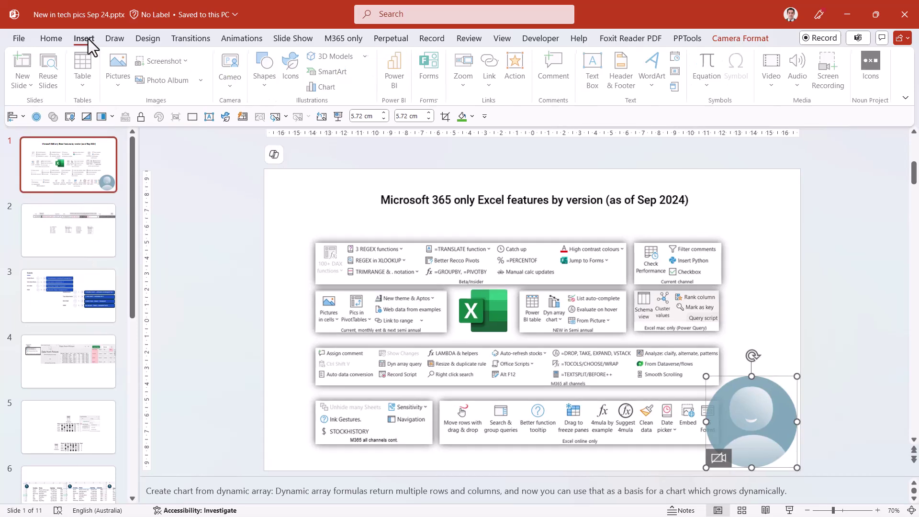
{"action": "left_click", "coordinate": [230, 88]}
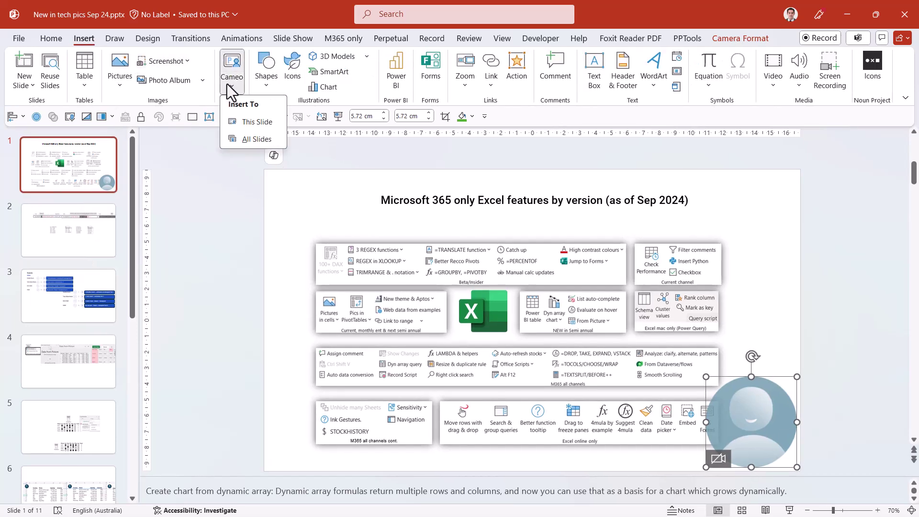
{"action": "left_click", "coordinate": [251, 143]}
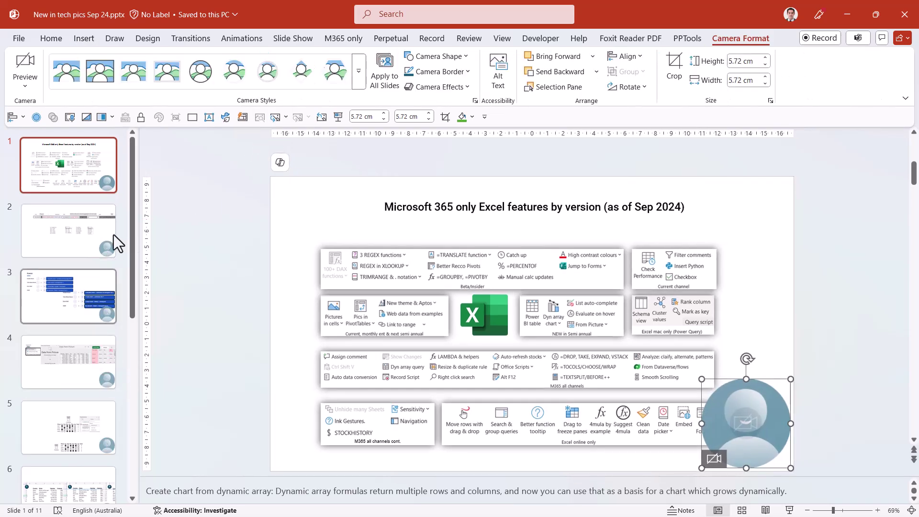
Step: Move slide 2's cameo to the centre below the lists and give slide 2 a Morph transition
{"action": "left_click", "coordinate": [87, 248]}
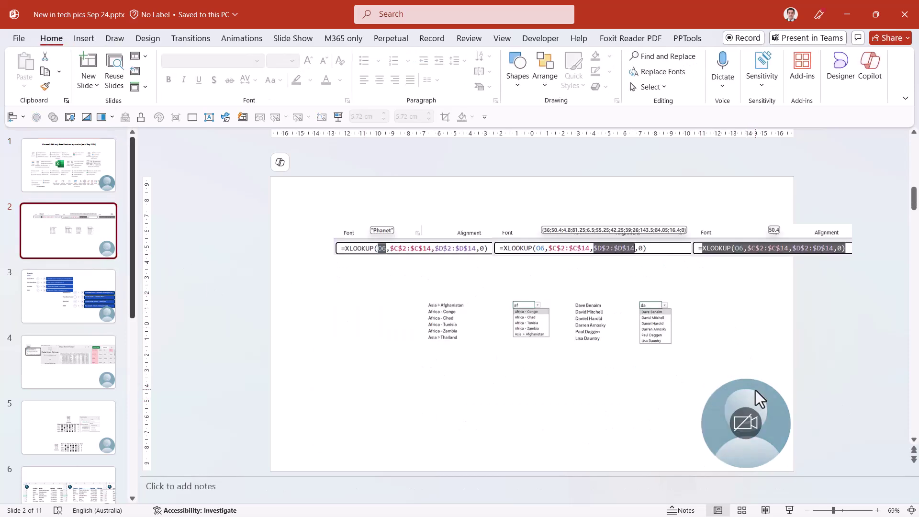
{"action": "left_click_drag", "start_coordinate": [756, 390], "coordinate": [517, 375]}
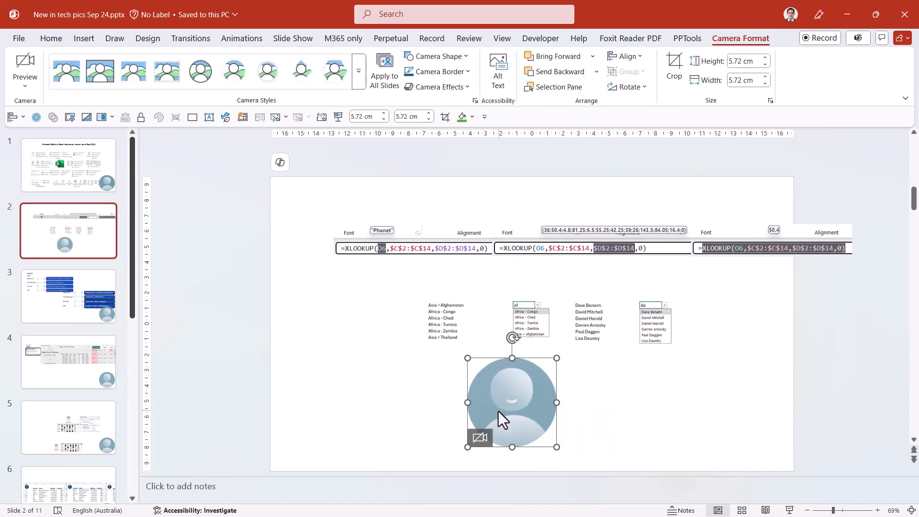
{"action": "left_click", "coordinate": [183, 40]}
{"action": "left_click", "coordinate": [117, 73]}
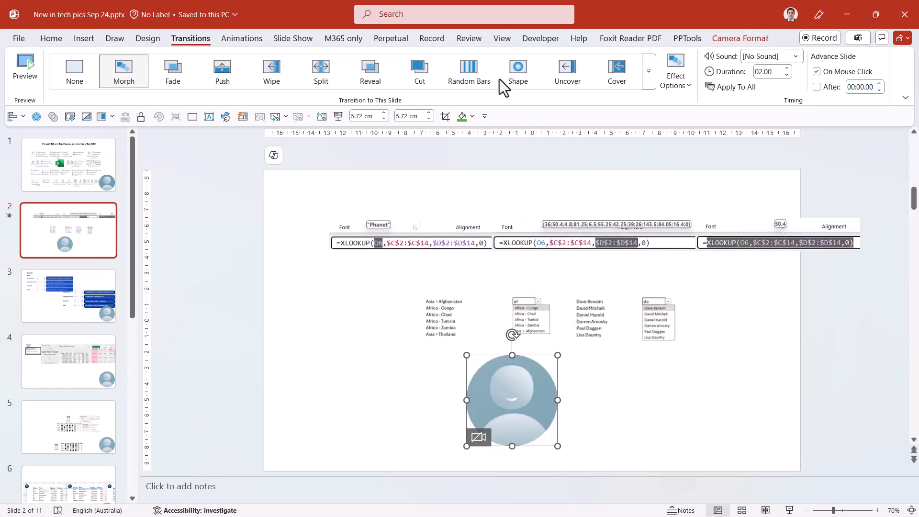
Step: Make the cameo a Flowchart Sequential Access Storage shape and apply it to all slides
{"action": "left_click", "coordinate": [719, 39]}
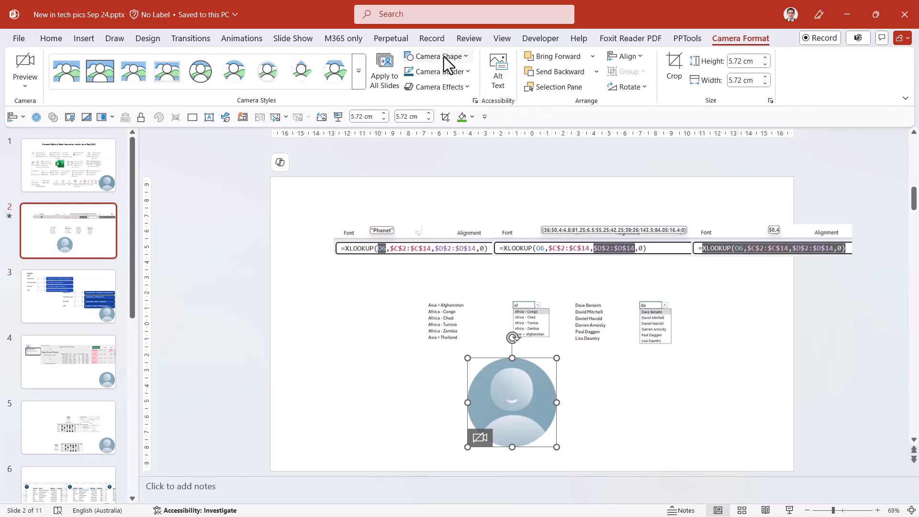
{"action": "left_click", "coordinate": [465, 56]}
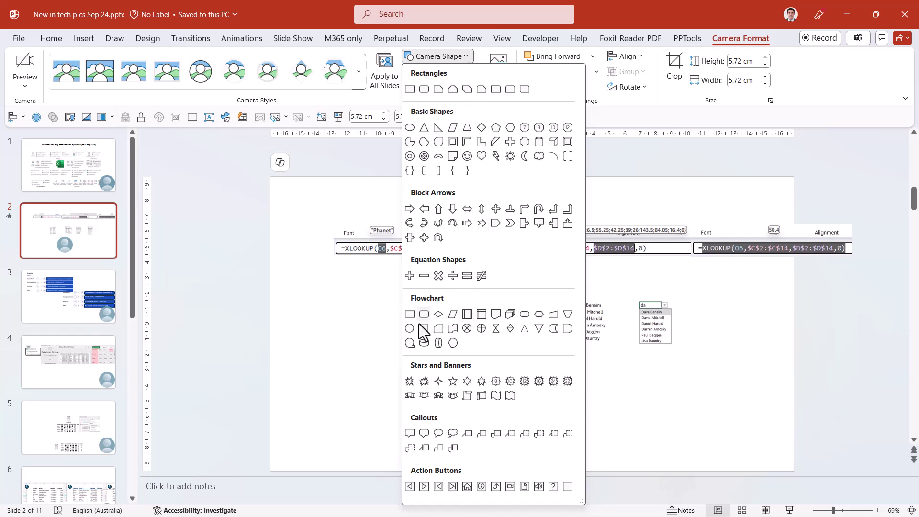
{"action": "left_click", "coordinate": [410, 342]}
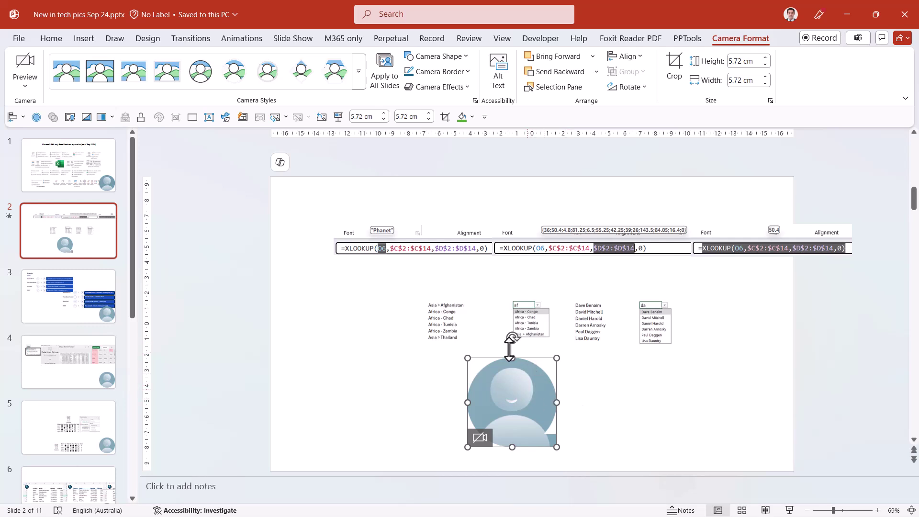
{"action": "left_click", "coordinate": [382, 86]}
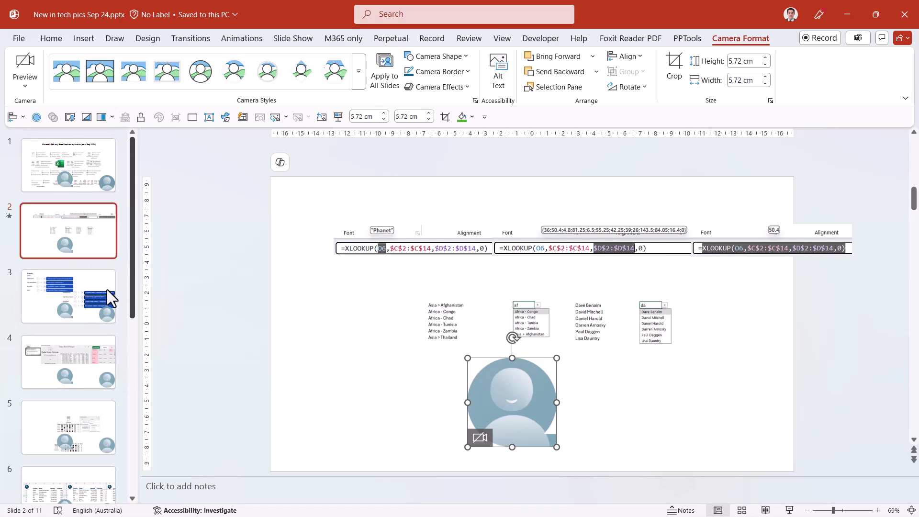
Step: On slide 4, switch the cameo's webcam feed on and back off
{"action": "left_click", "coordinate": [88, 379]}
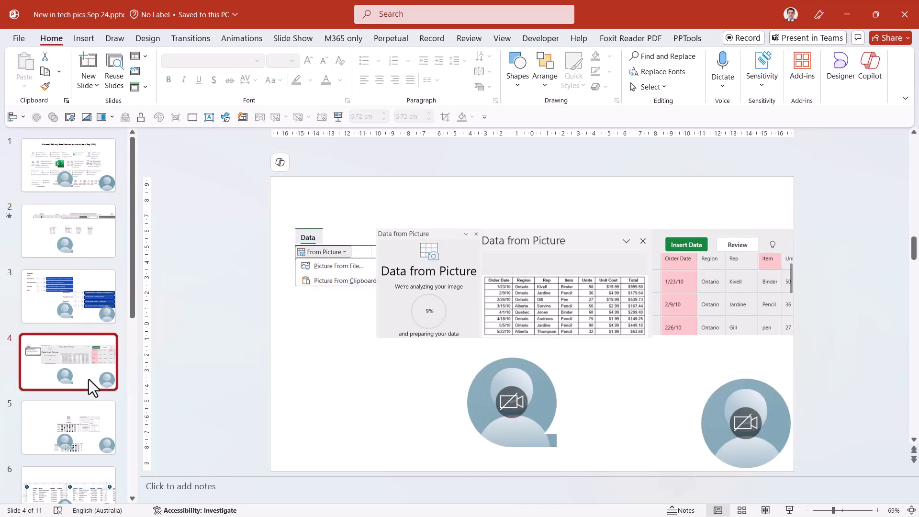
{"action": "left_click", "coordinate": [511, 404]}
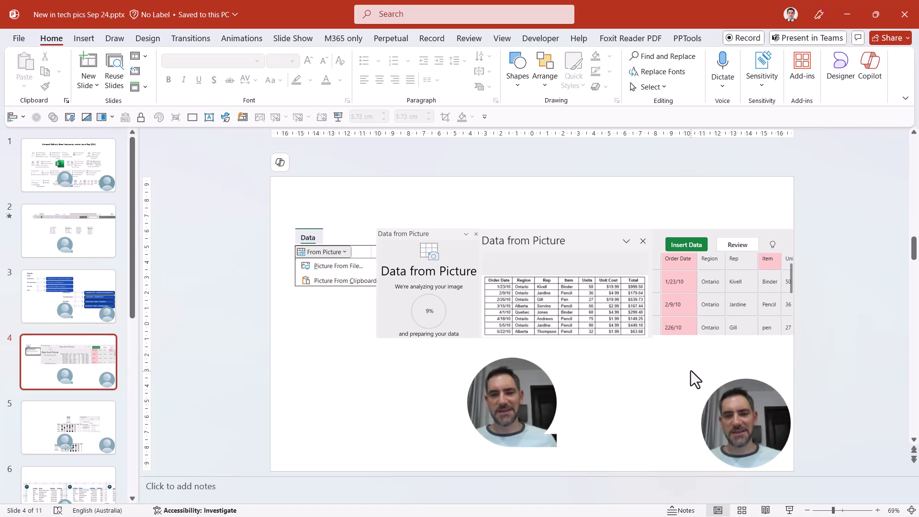
{"action": "left_click", "coordinate": [512, 411]}
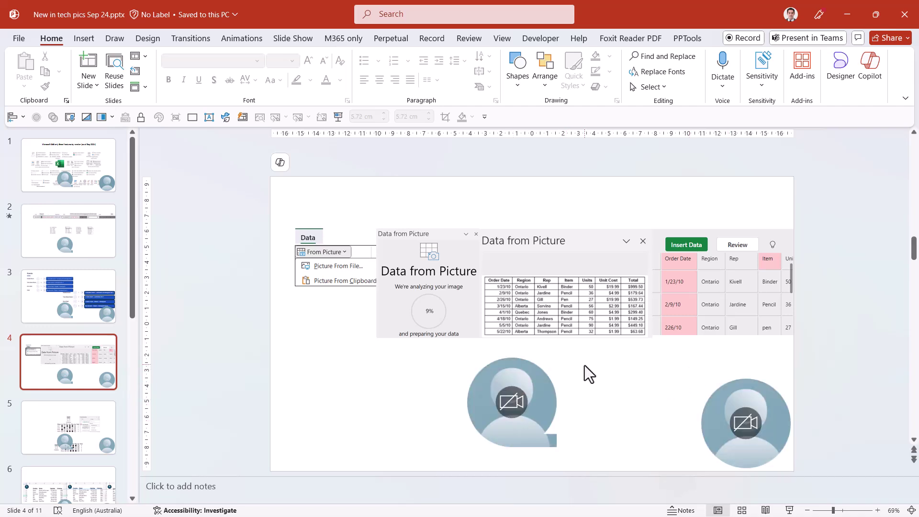
Step: Browse the M365 only commands, then start presenting in Teams and cancel the OneDrive save
{"action": "left_click", "coordinate": [345, 39]}
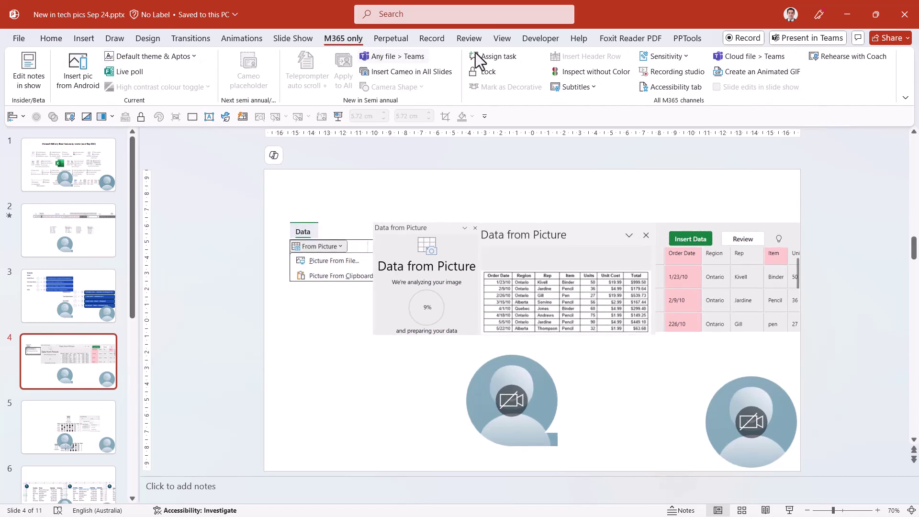
{"action": "left_click", "coordinate": [506, 251]}
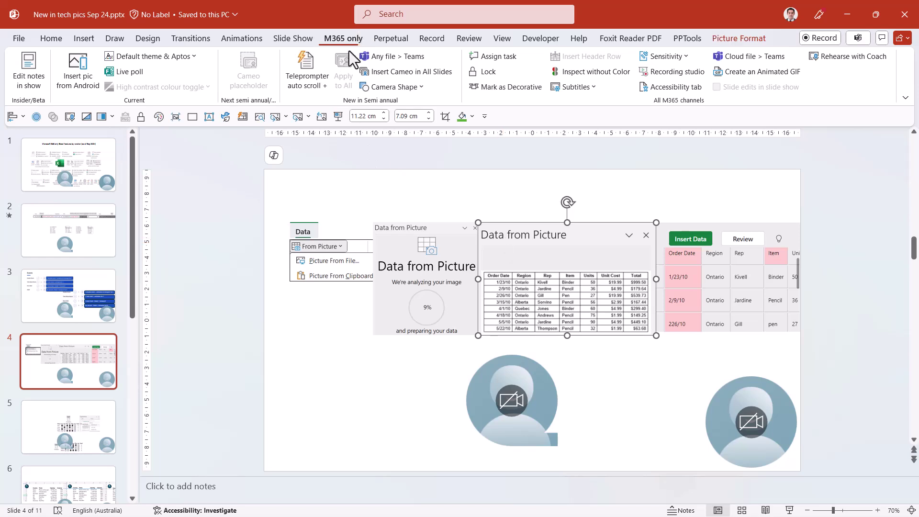
{"action": "right_click", "coordinate": [353, 36]}
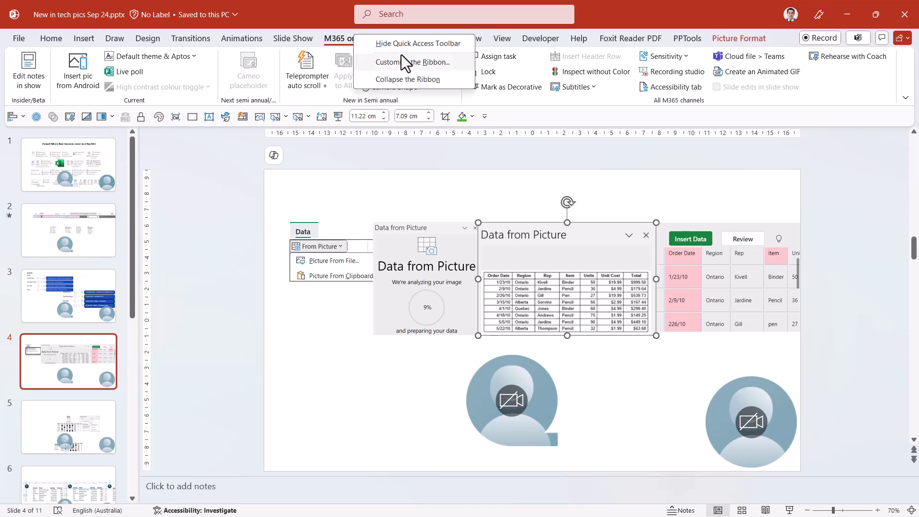
{"action": "left_click", "coordinate": [818, 119]}
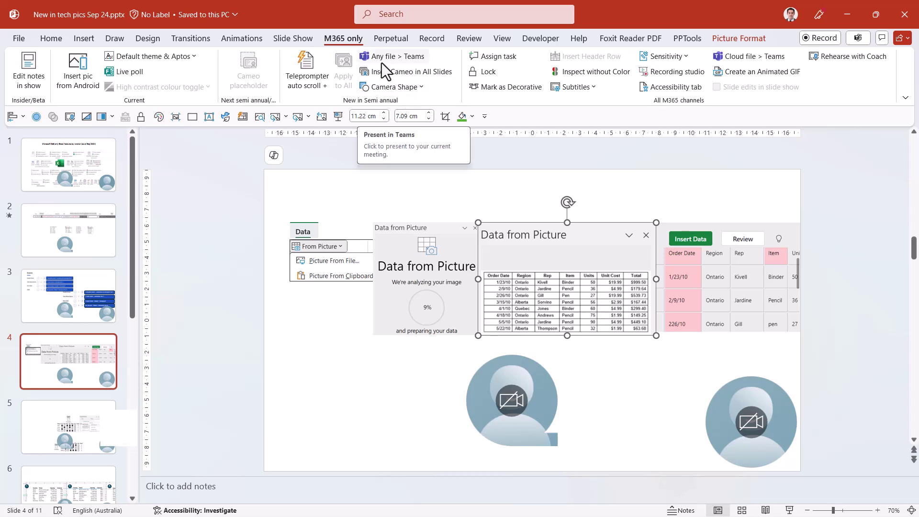
{"action": "left_click", "coordinate": [853, 39]}
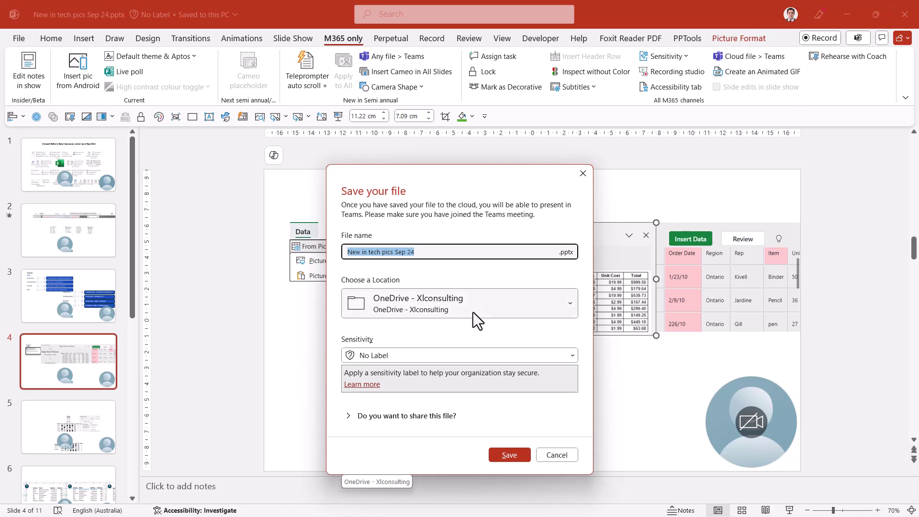
{"action": "left_click", "coordinate": [565, 455]}
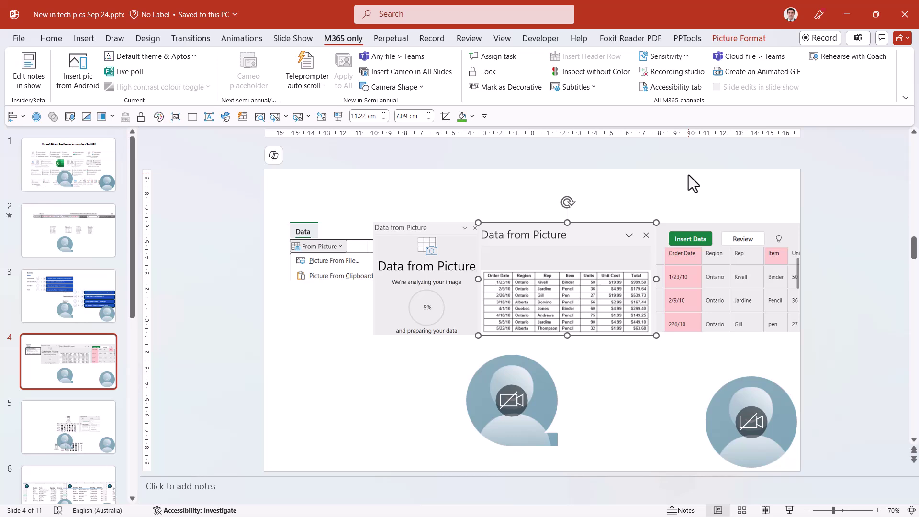
Step: Switch to the Word update-notes document and look through its 2020s and Draw tabs
{"action": "key", "text": "alt+Tab"}
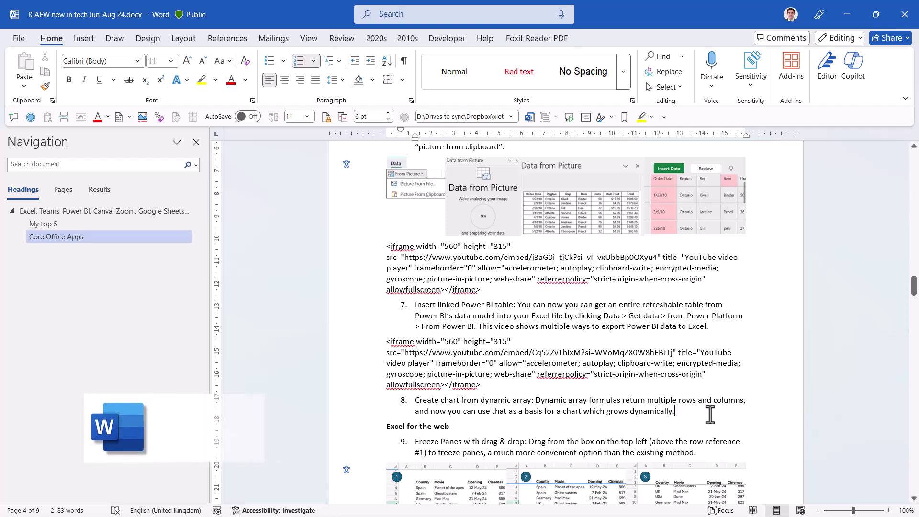
{"action": "left_click", "coordinate": [377, 41]}
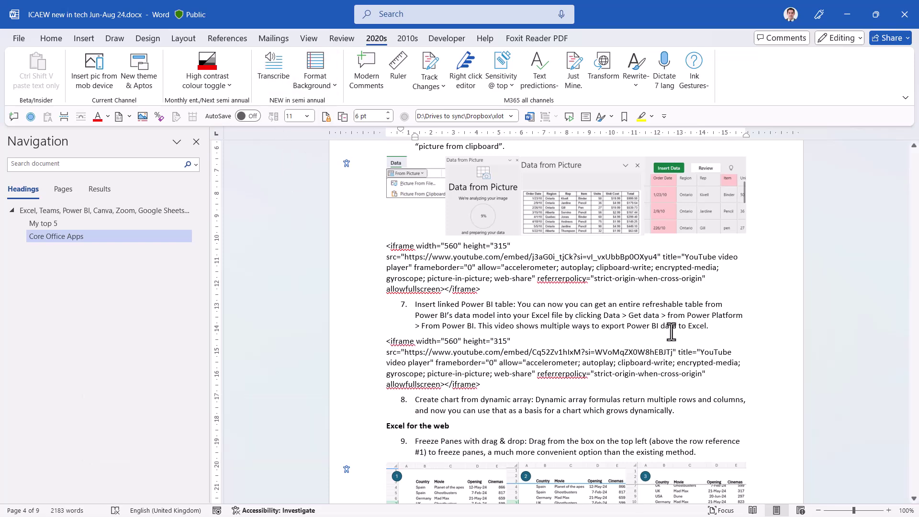
{"action": "left_click", "coordinate": [115, 39]}
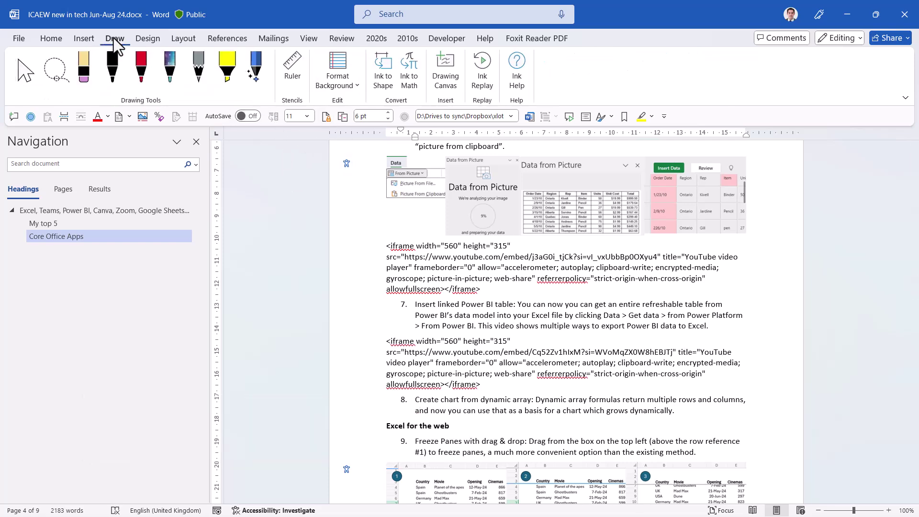
Step: Apply Rule Lines as the page background, set it back to None, and scroll to the last page
{"action": "left_click", "coordinate": [346, 88]}
{"action": "left_click", "coordinate": [416, 139]}
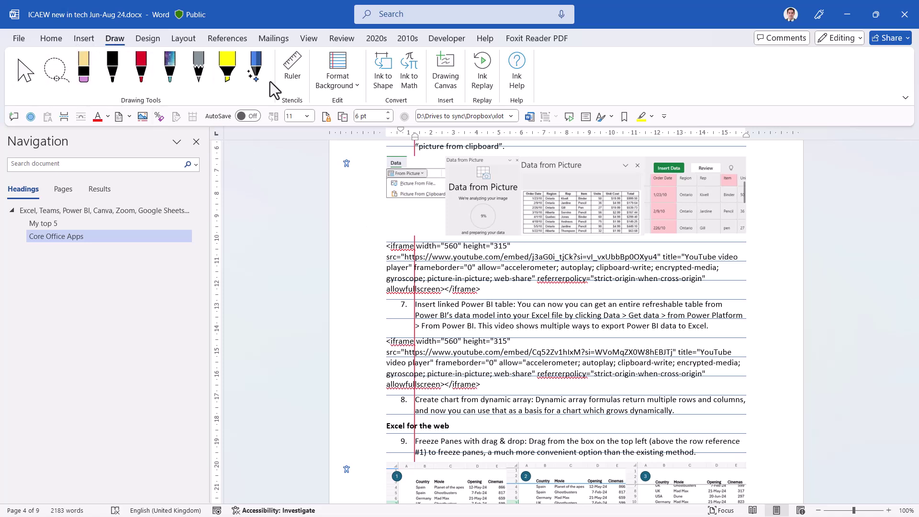
{"action": "left_click", "coordinate": [350, 91]}
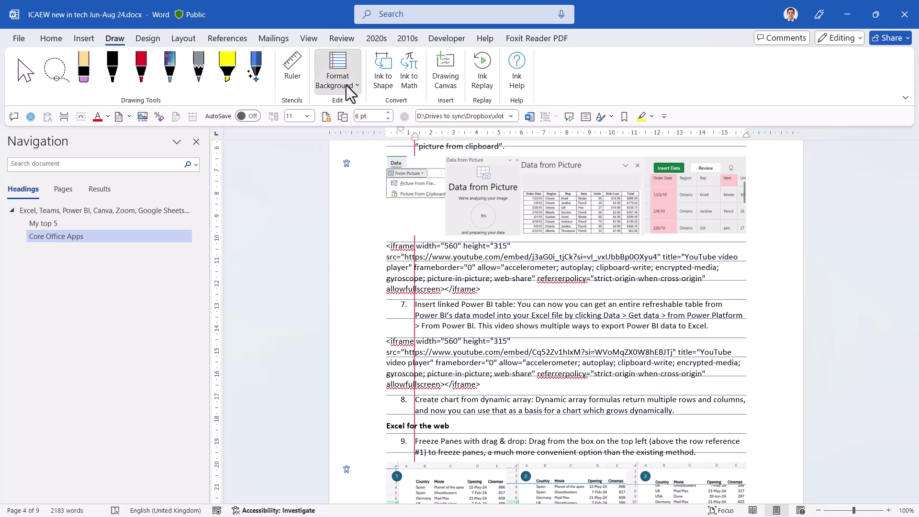
{"action": "left_click", "coordinate": [354, 145]}
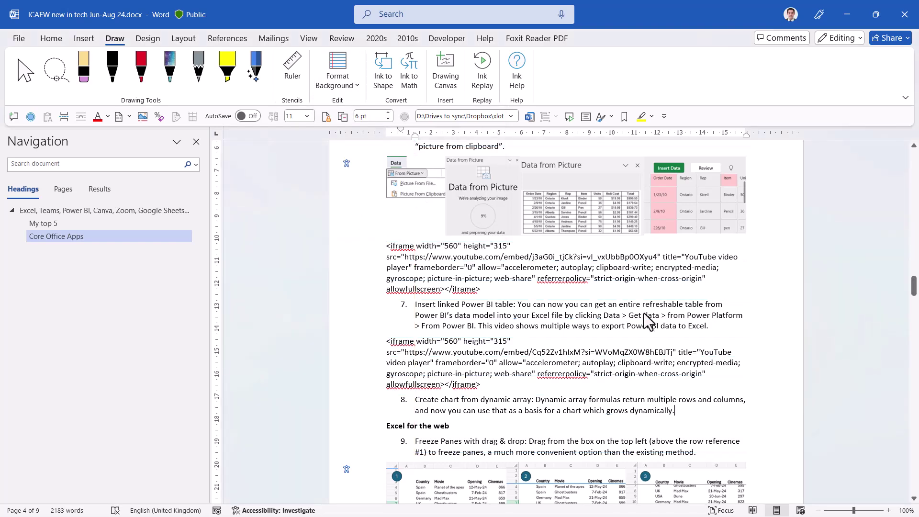
{"action": "left_click_drag", "start_coordinate": [915, 292], "coordinate": [915, 481]}
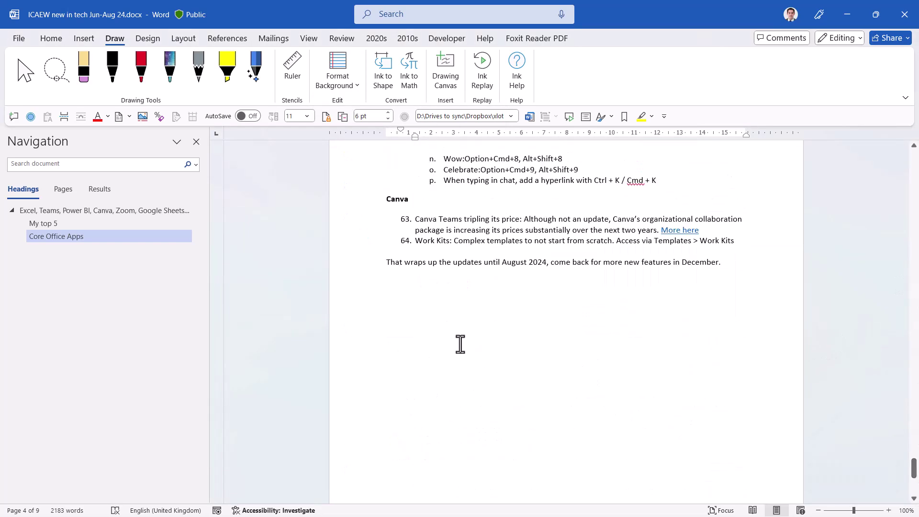
Step: Draw a red pen loop below the closing line, replay the ink, then select the drawing
{"action": "left_click", "coordinate": [137, 72]}
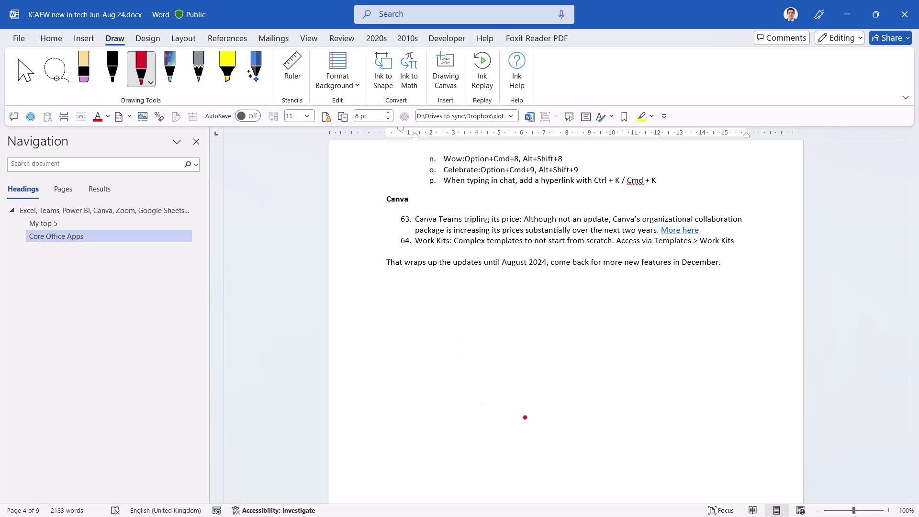
{"action": "mouse_move", "coordinate": [431, 361]}
{"action": "left_mouse_down"}
{"action": "mouse_move", "coordinate": [537, 369]}
{"action": "mouse_move", "coordinate": [464, 337]}
{"action": "left_mouse_up"}
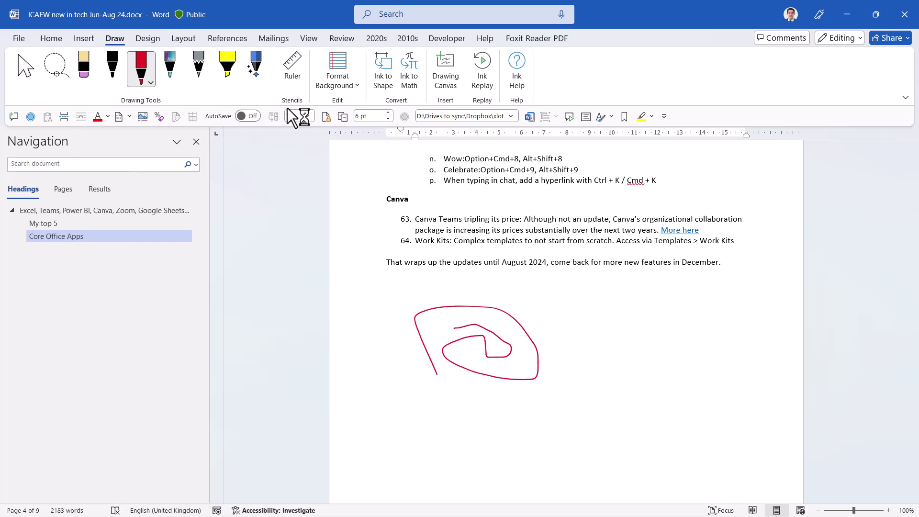
{"action": "left_click", "coordinate": [486, 80]}
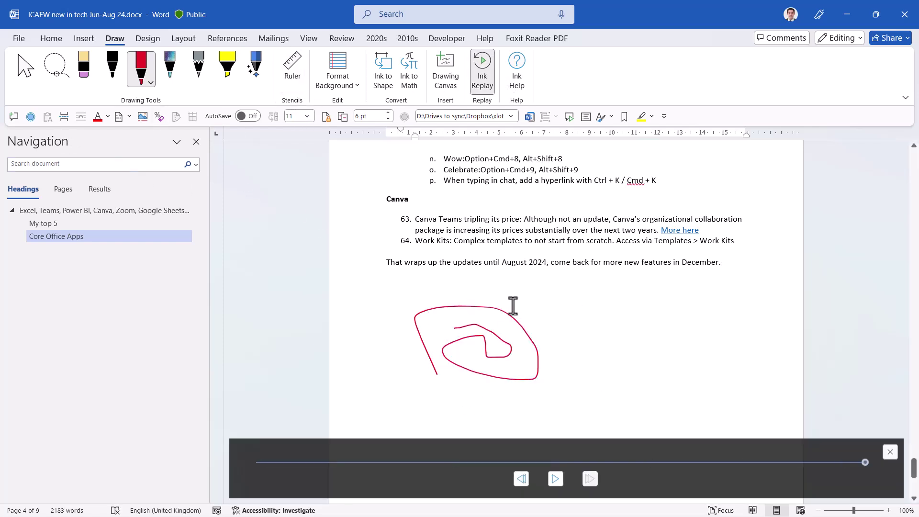
{"action": "left_click", "coordinate": [890, 453]}
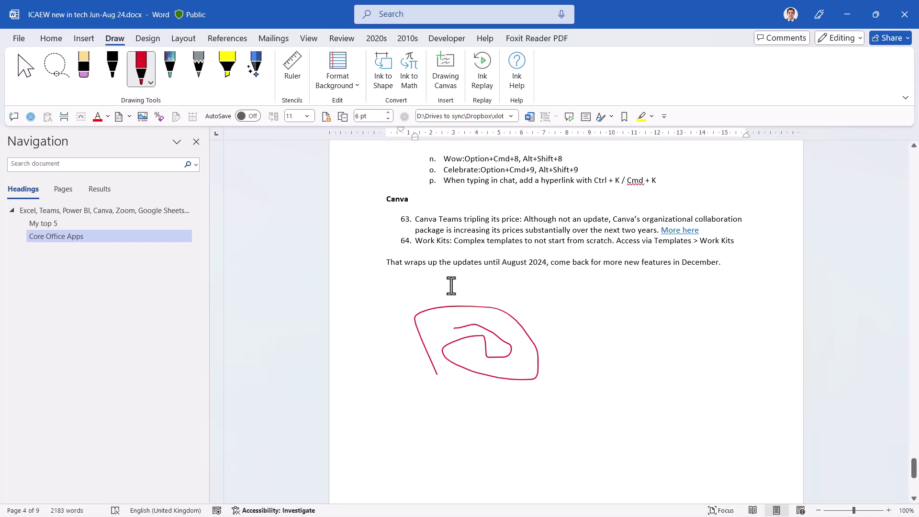
{"action": "left_click", "coordinate": [464, 308]}
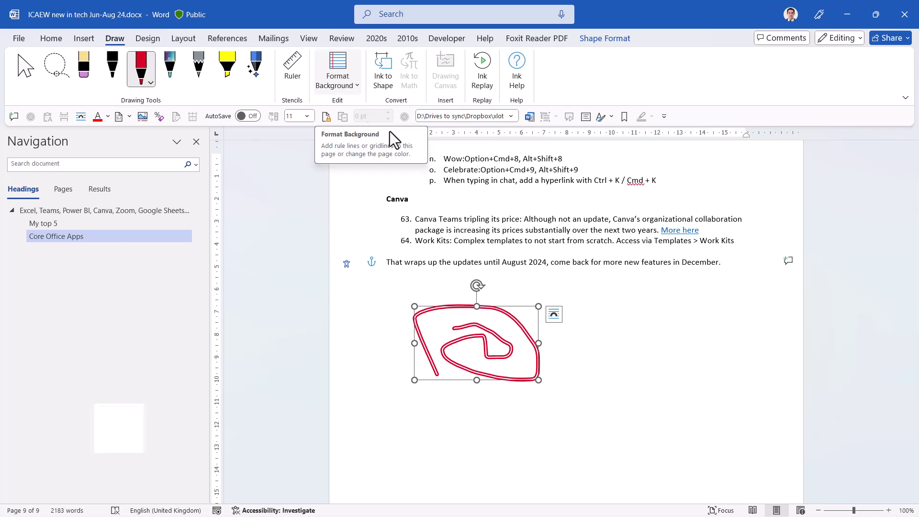
Step: Transcribe the uploaded audio file 'Red bar tribute final.m4a' via Home's Dictate > Transcribe
{"action": "left_click", "coordinate": [51, 39]}
{"action": "left_click", "coordinate": [712, 86]}
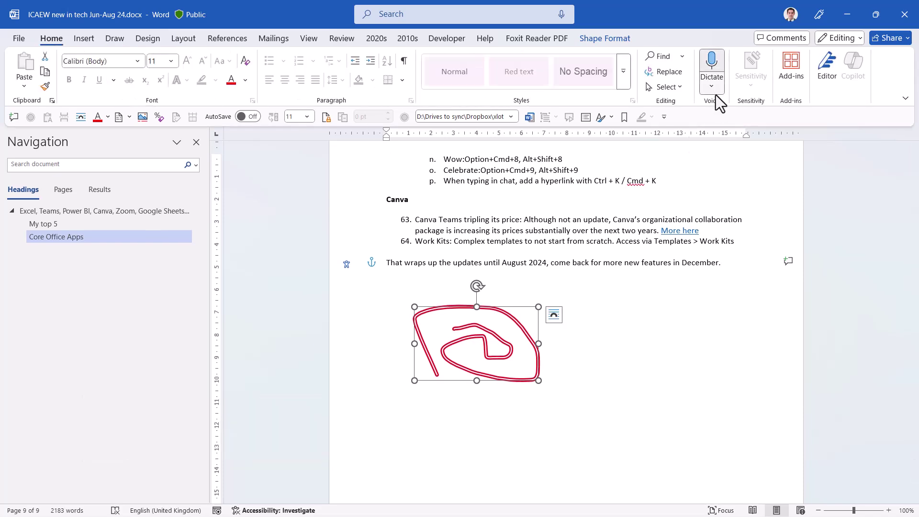
{"action": "left_click", "coordinate": [728, 124]}
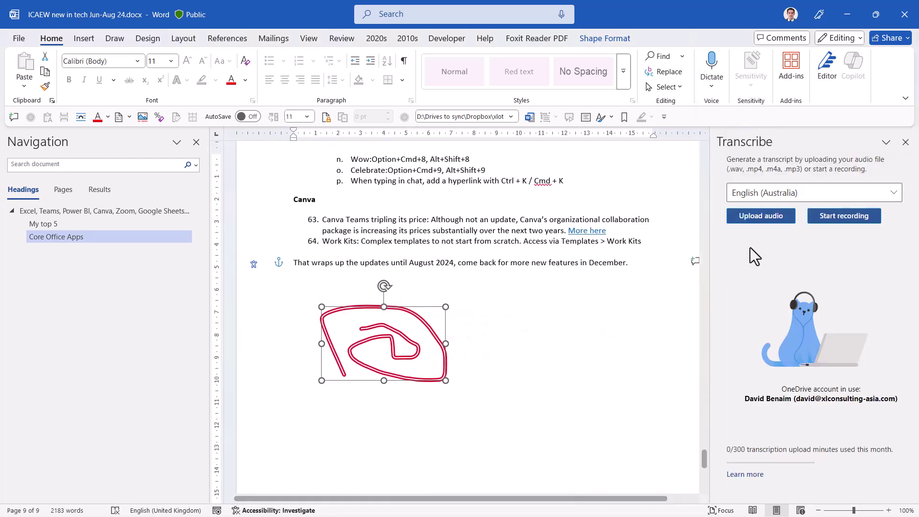
{"action": "left_click", "coordinate": [779, 218]}
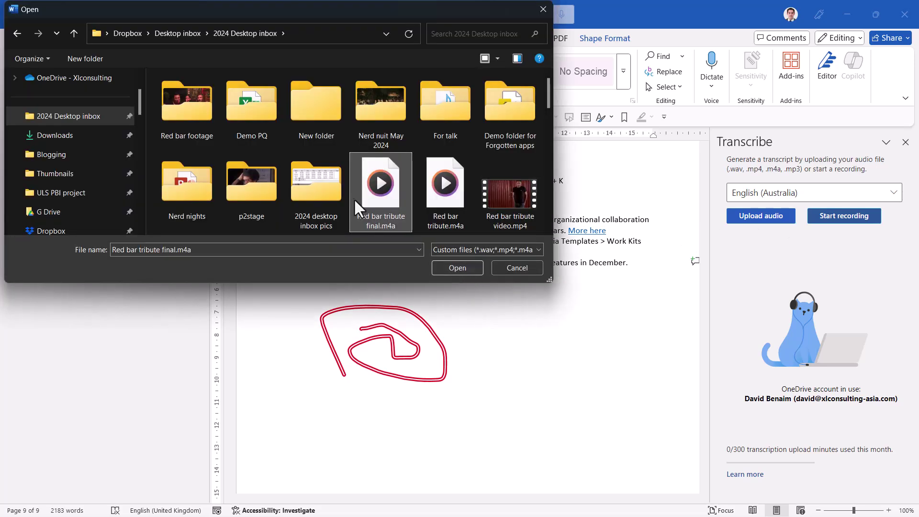
{"action": "left_click", "coordinate": [455, 268]}
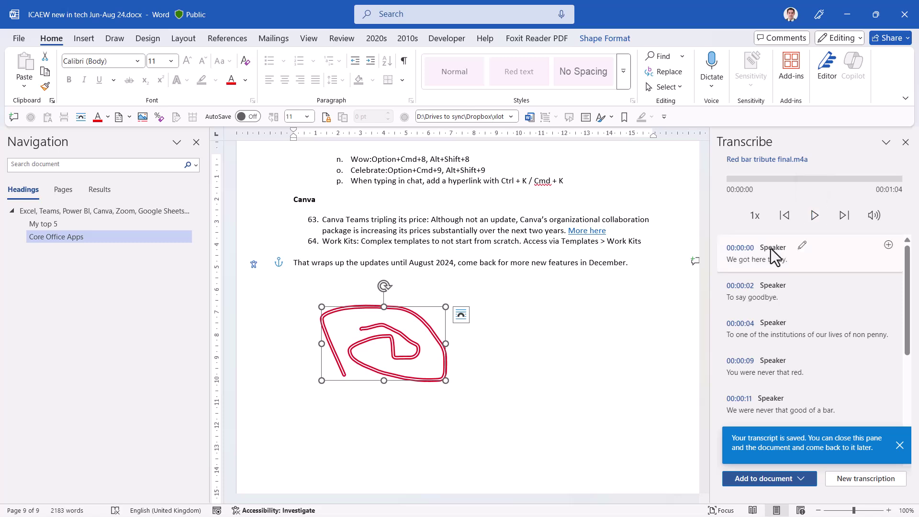
Step: Correct the first transcript line's misheard word to 'are gathere' and save the edit
{"action": "left_click", "coordinate": [820, 229]}
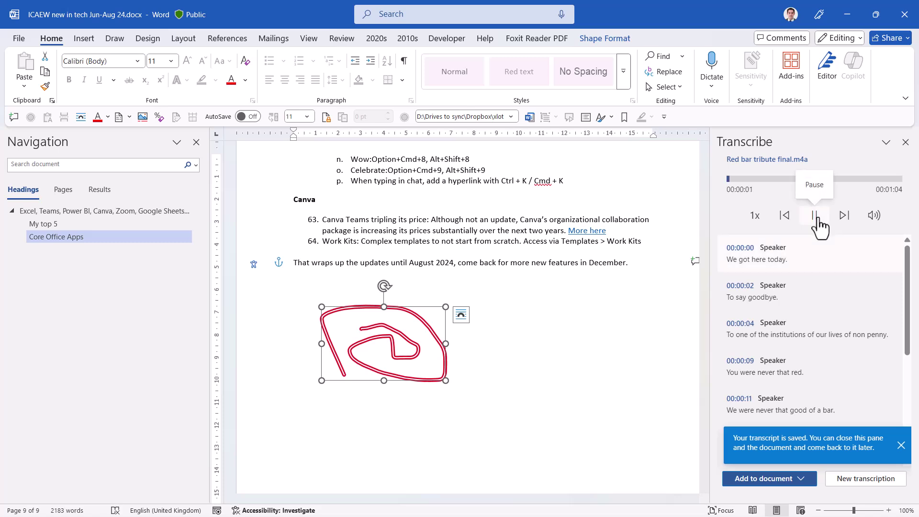
{"action": "left_click", "coordinate": [816, 223]}
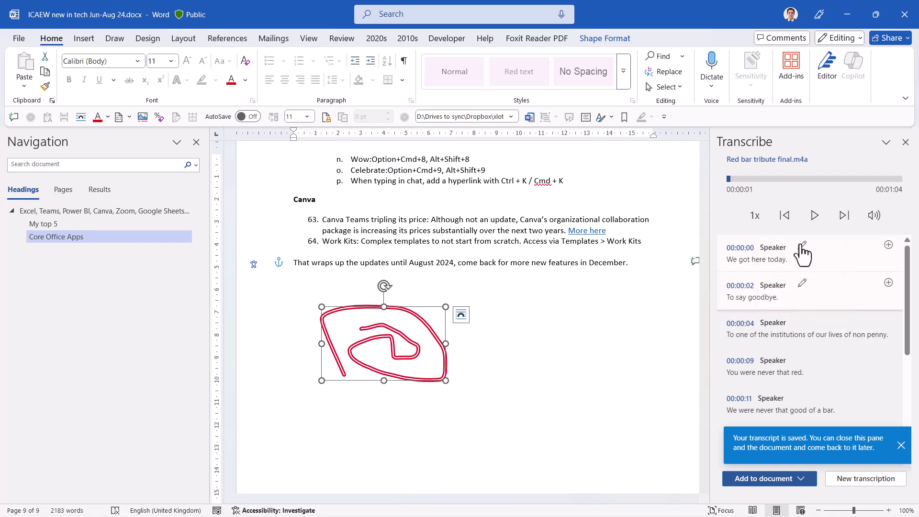
{"action": "left_click", "coordinate": [803, 245]}
{"action": "double_click", "coordinate": [754, 282]}
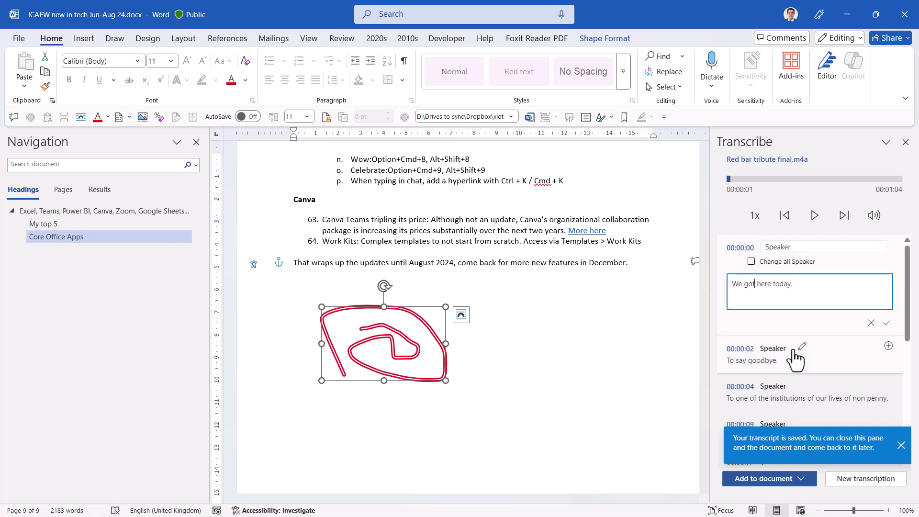
{"action": "type", "text": "are gathered"}
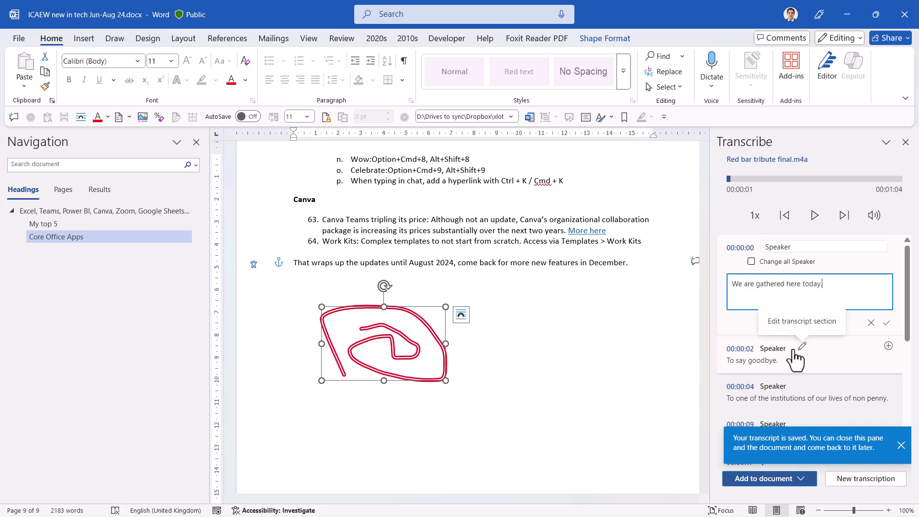
{"action": "left_click", "coordinate": [887, 324]}
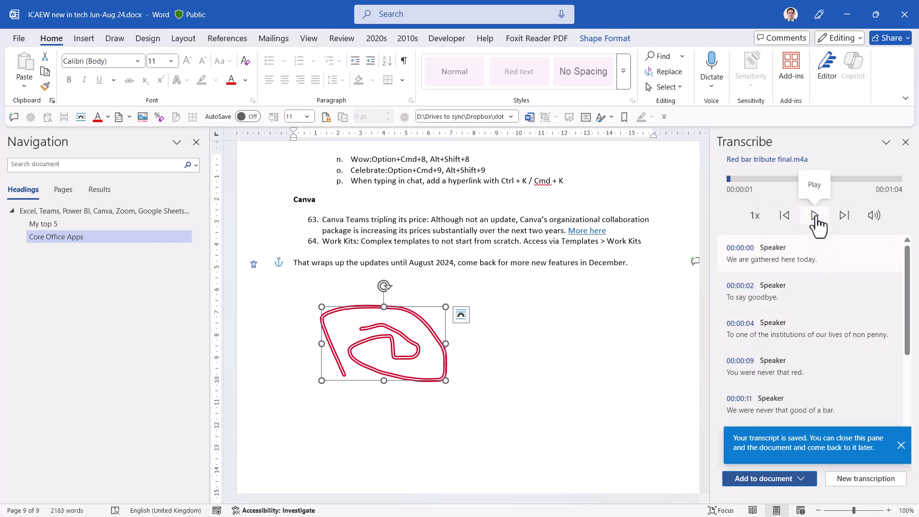
Step: Play the recording at 2x speed for a few seconds, then pause it
{"action": "left_click", "coordinate": [755, 216]}
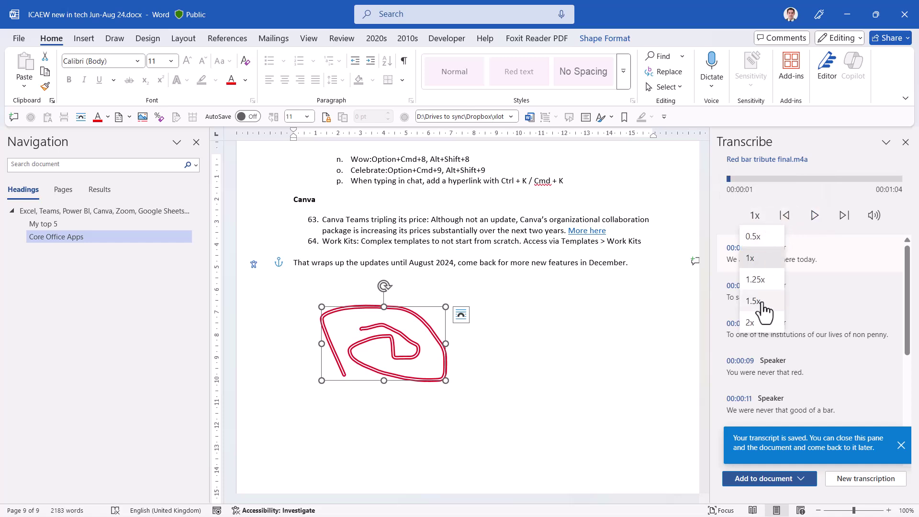
{"action": "left_click", "coordinate": [765, 323]}
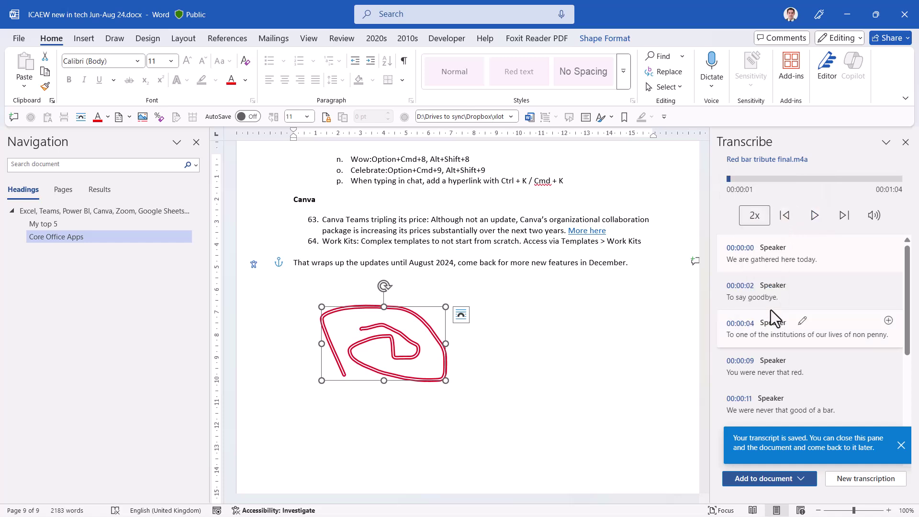
{"action": "left_click", "coordinate": [815, 216]}
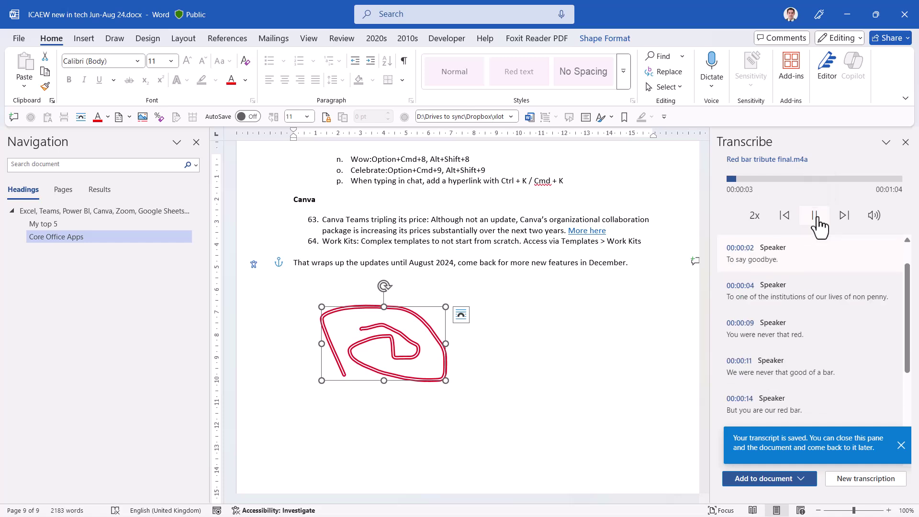
{"action": "left_click", "coordinate": [815, 216]}
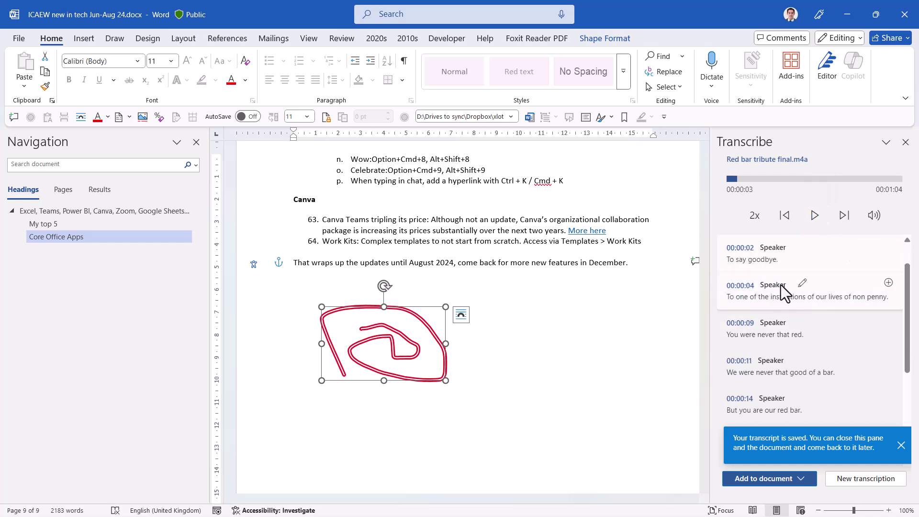
Step: Rename the 00:00:04 entry's speaker, and all Speaker labels, to the speaker's name
{"action": "left_click", "coordinate": [803, 283]}
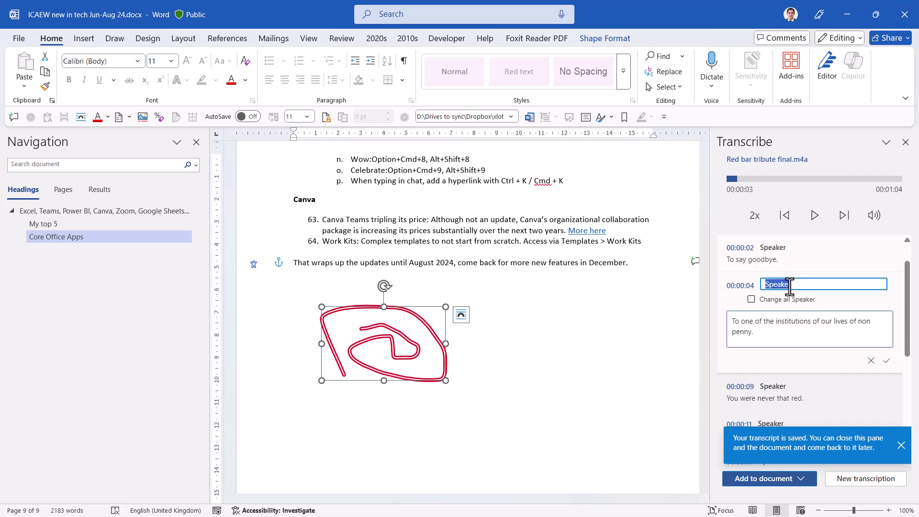
{"action": "left_click", "coordinate": [790, 298]}
{"action": "type", "text": "David"}
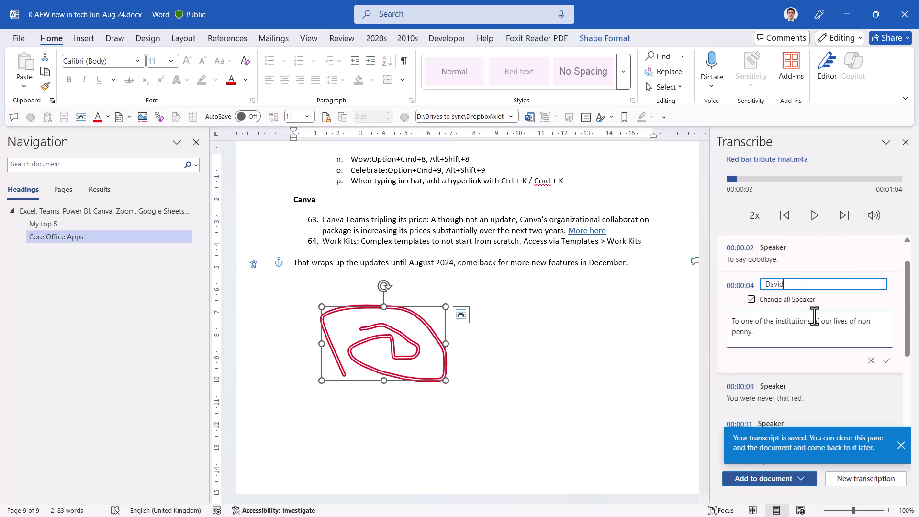
{"action": "left_click", "coordinate": [886, 360]}
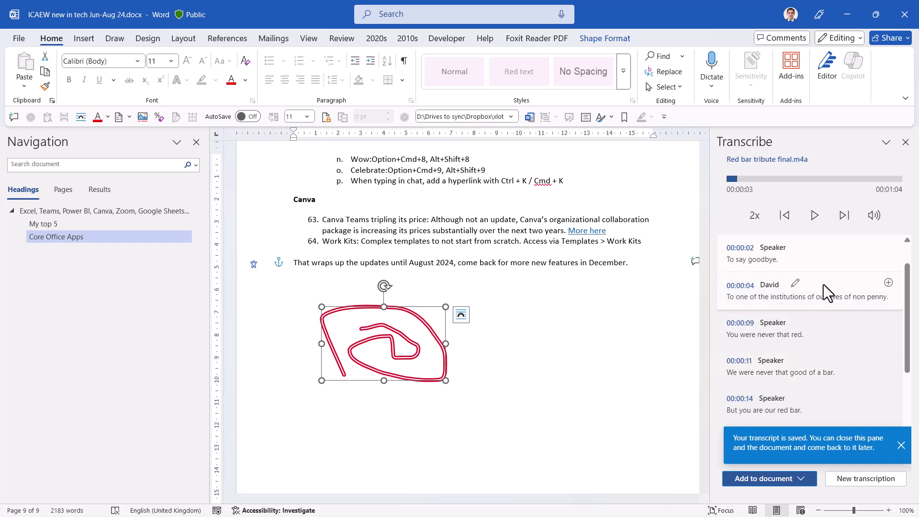
{"action": "scroll", "coordinate": [857, 305], "scroll_direction": "down", "scroll_amount": 3}
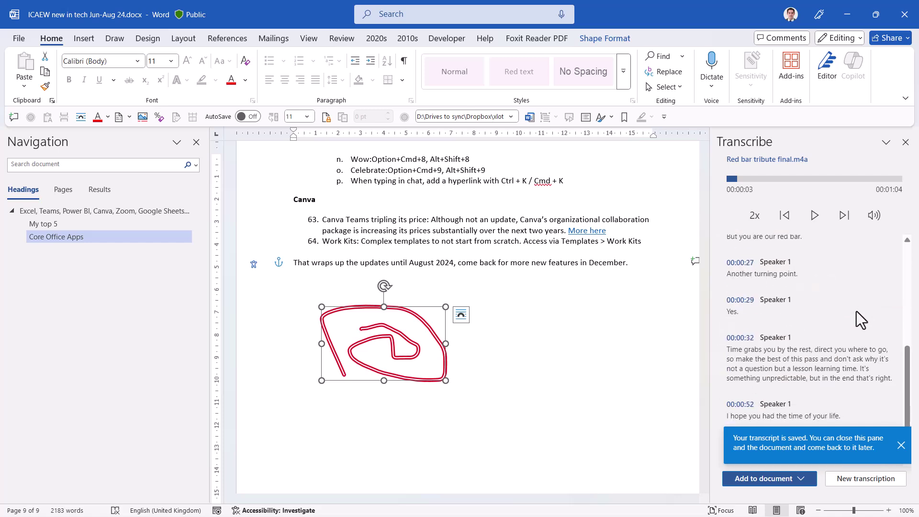
{"action": "scroll", "coordinate": [845, 344], "scroll_direction": "up", "scroll_amount": 4}
{"action": "scroll", "coordinate": [845, 344], "scroll_direction": "down", "scroll_amount": 4}
{"action": "scroll", "coordinate": [860, 353], "scroll_direction": "up", "scroll_amount": 5}
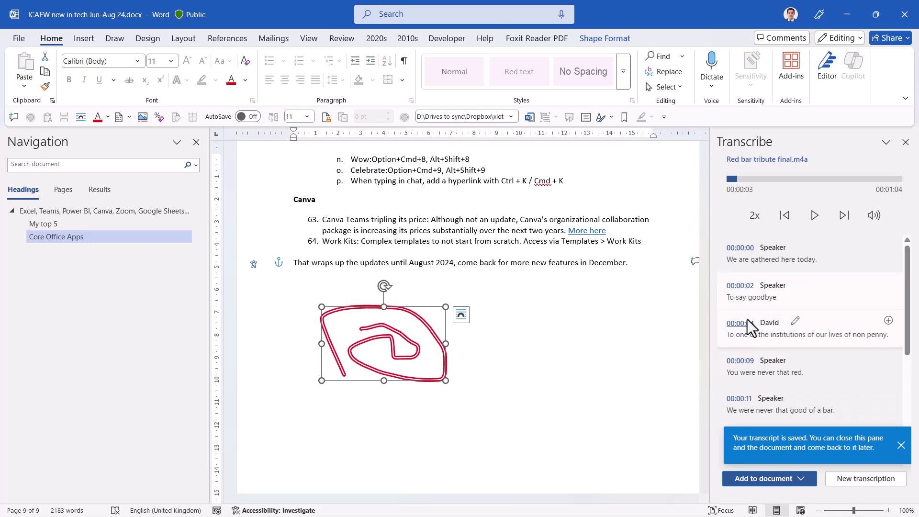
{"action": "scroll", "coordinate": [840, 343], "scroll_direction": "down", "scroll_amount": 4}
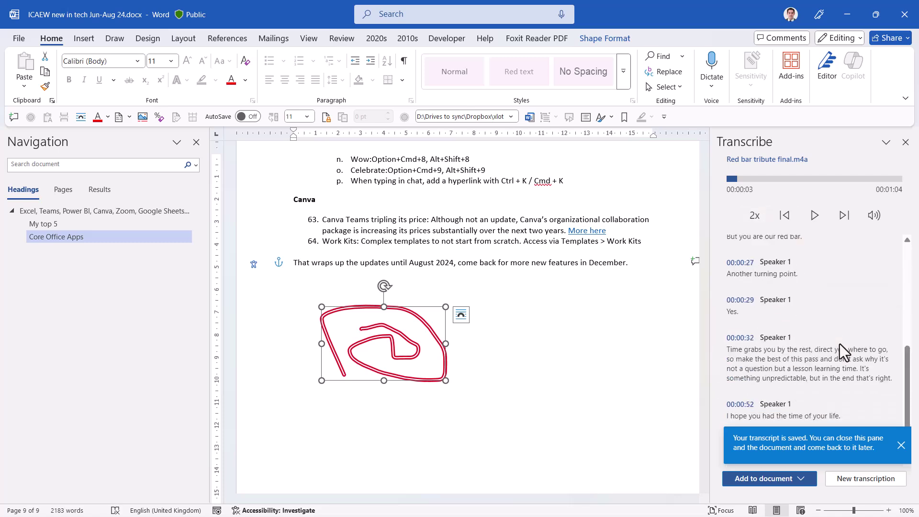
{"action": "scroll", "coordinate": [870, 372], "scroll_direction": "up", "scroll_amount": 5}
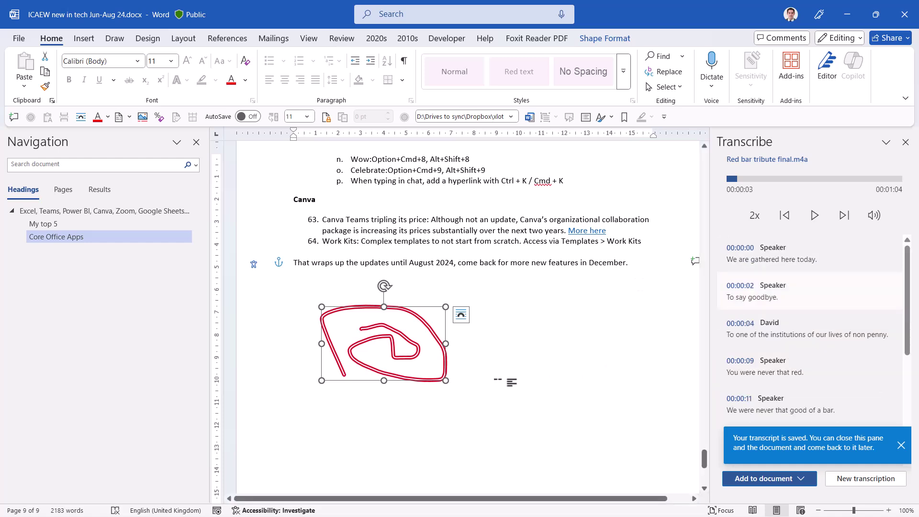
Step: Insert the Red bar tribute final.m4a transcript below the closing paragraph and scroll up to review it
{"action": "left_click", "coordinate": [510, 290]}
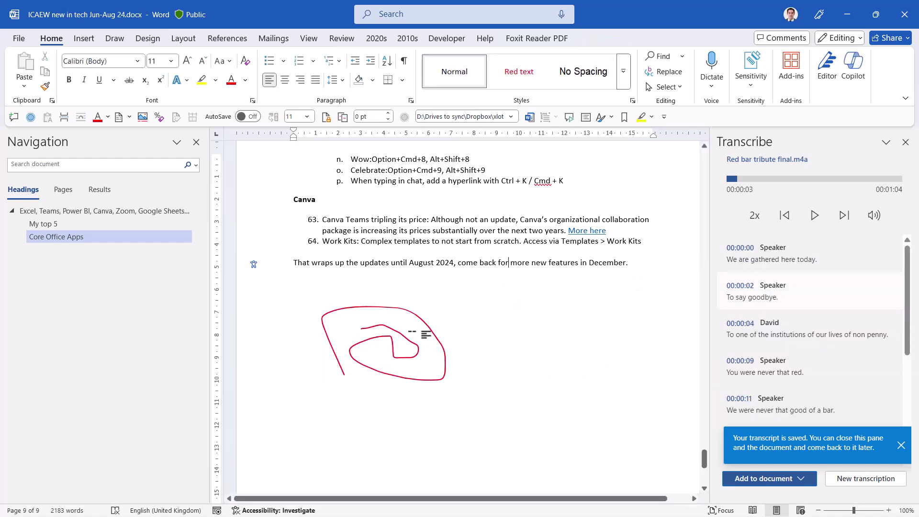
{"action": "left_click", "coordinate": [424, 335]}
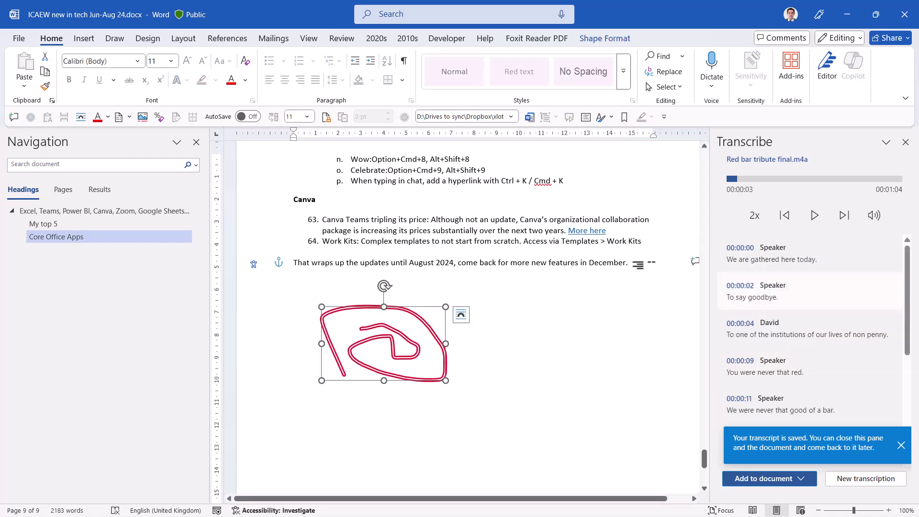
{"action": "left_click", "coordinate": [632, 266]}
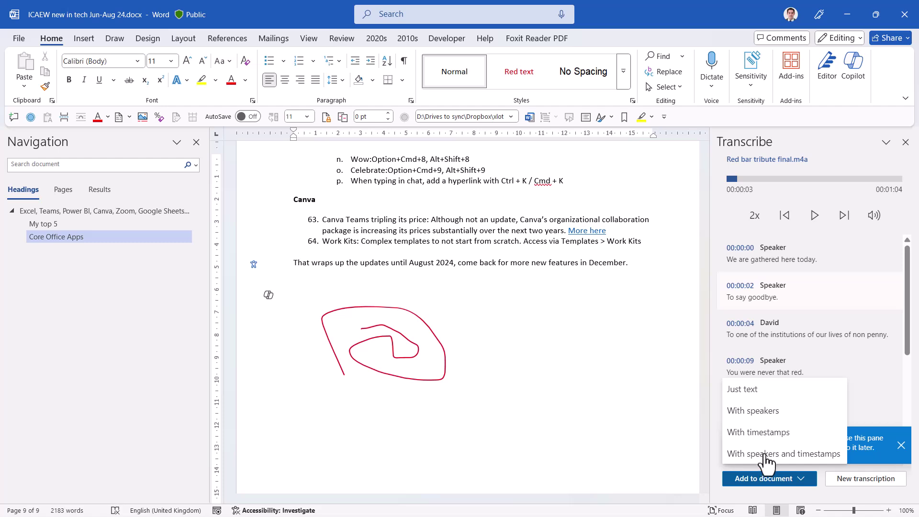
{"action": "left_click", "coordinate": [752, 392]}
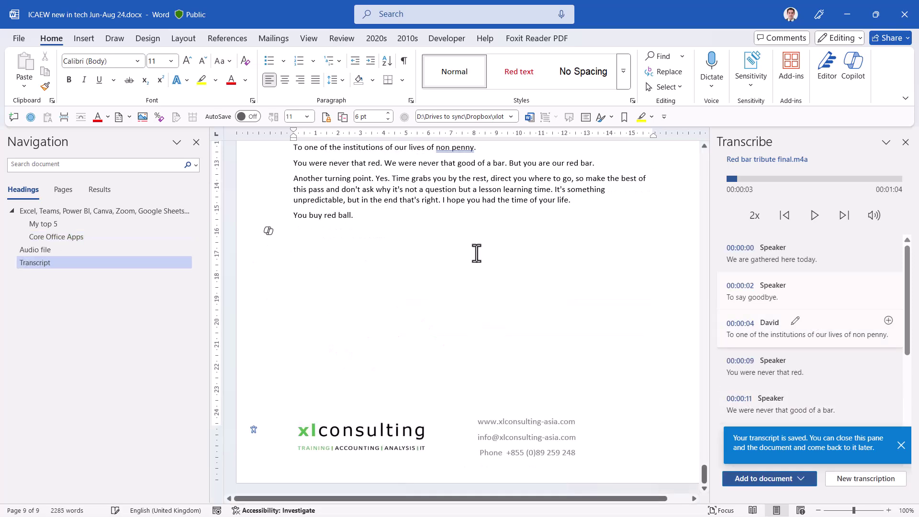
{"action": "scroll", "coordinate": [476, 254], "scroll_direction": "up", "scroll_amount": 5}
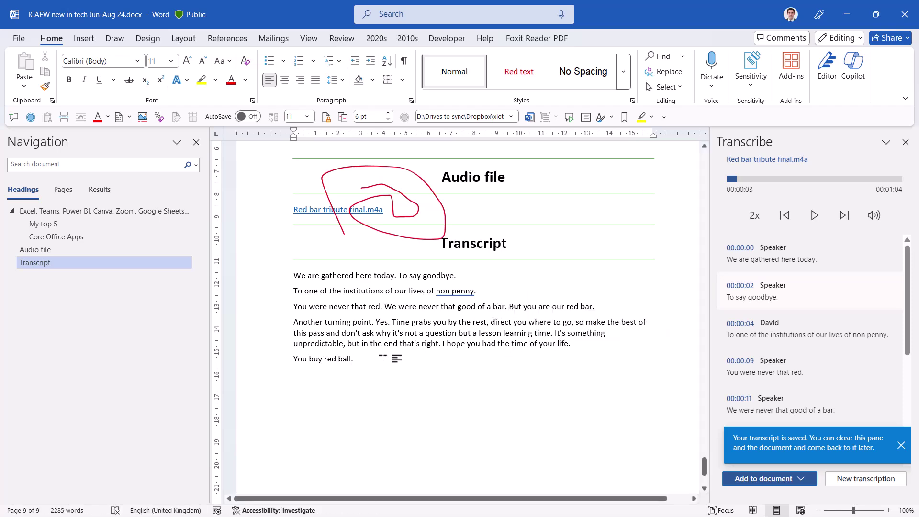
{"action": "scroll", "coordinate": [486, 347], "scroll_direction": "up", "scroll_amount": 3}
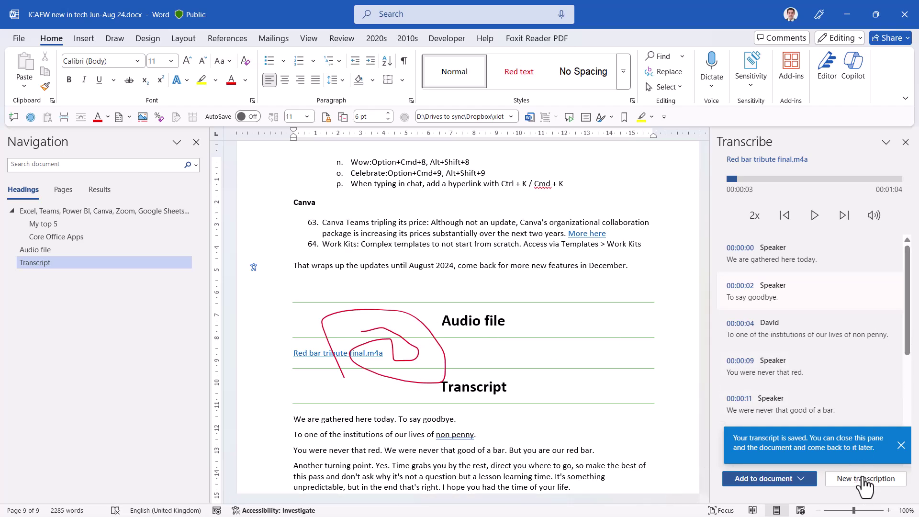
{"action": "left_click", "coordinate": [860, 483]}
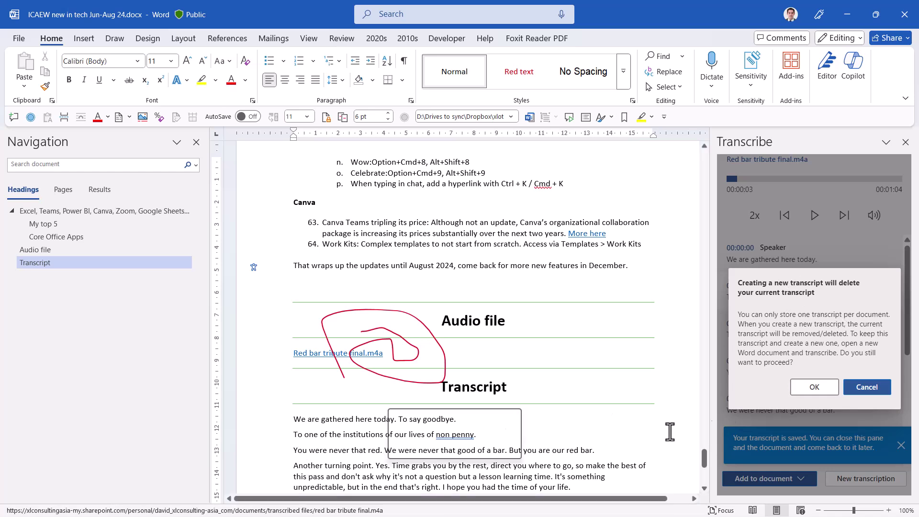
{"action": "left_click", "coordinate": [867, 387]}
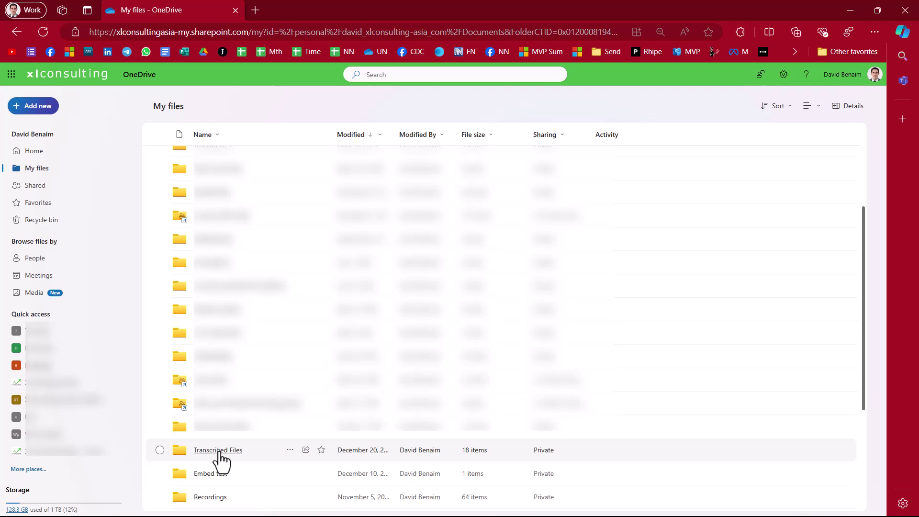
Step: Open OneDrive's Transcribed Files folder to show Red bar tribute final.m4a
{"action": "left_click", "coordinate": [219, 453]}
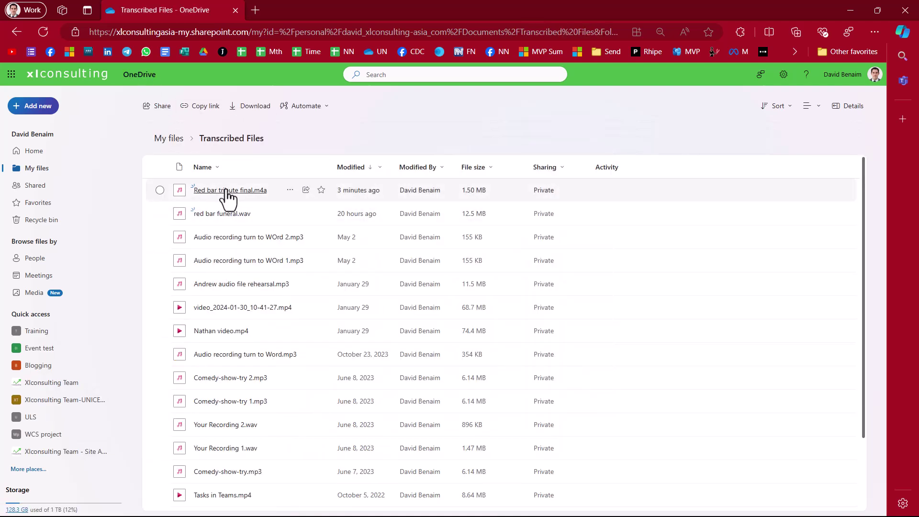
{"action": "mouse_move", "coordinate": [228, 196]}
Step: On a blank OneNote page, preview the Transcribe options and the Draw pens, then return to Excel
{"action": "key", "text": "super"}
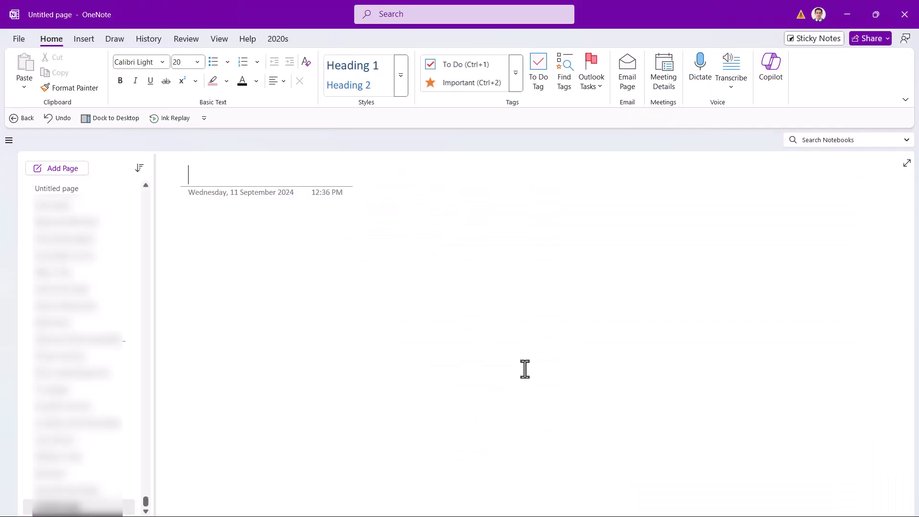
{"action": "left_click", "coordinate": [733, 87]}
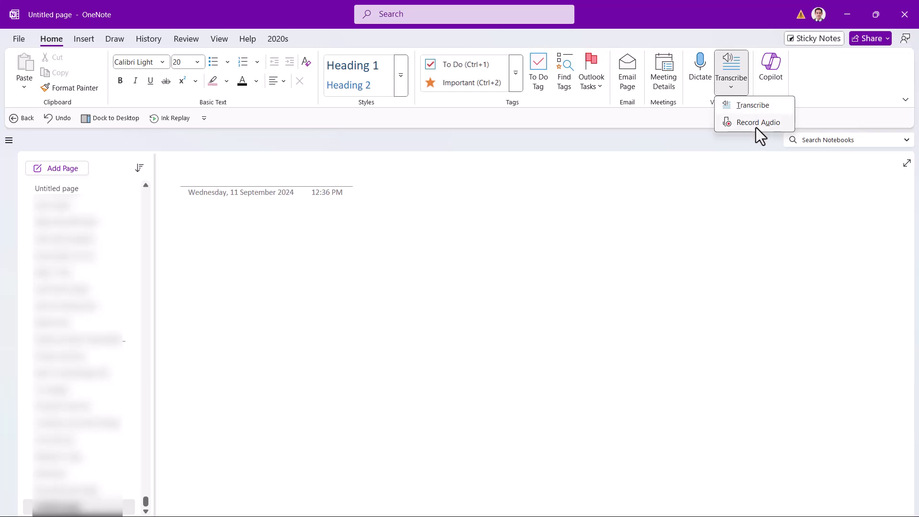
{"action": "left_click", "coordinate": [215, 295]}
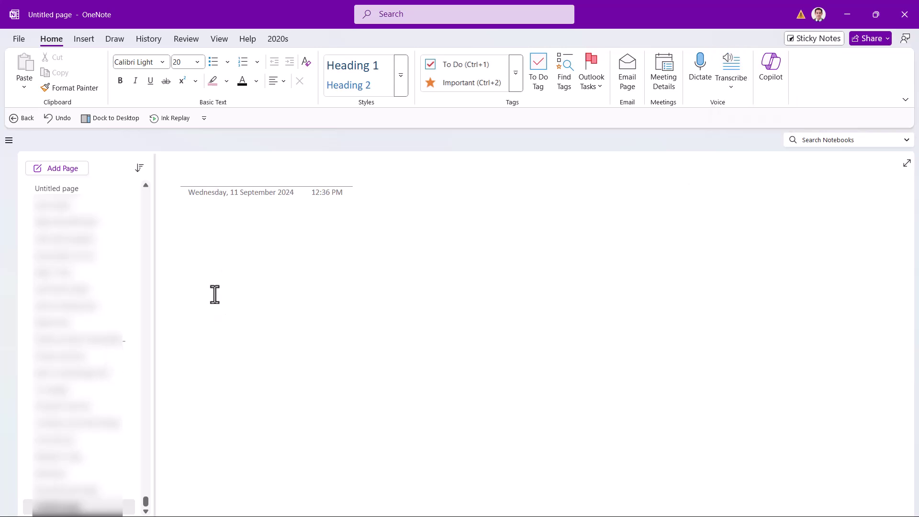
{"action": "left_click", "coordinate": [119, 41]}
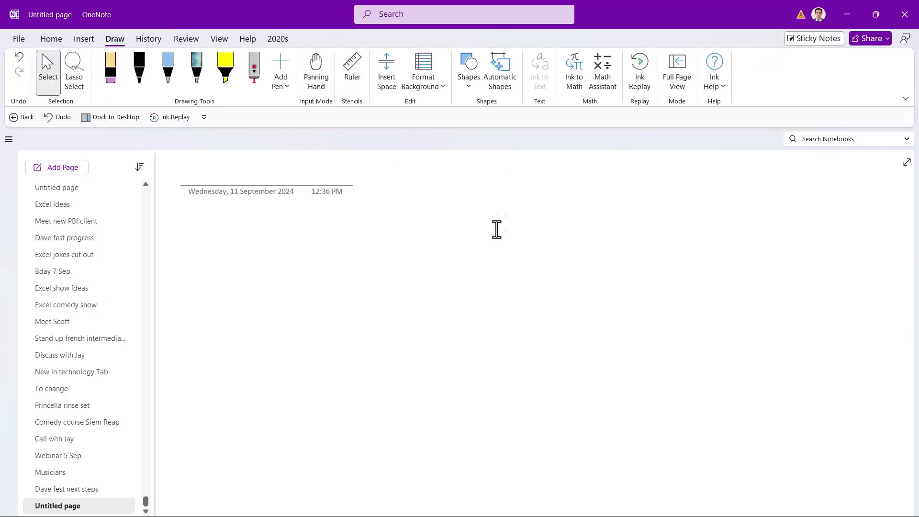
{"action": "key", "text": "alt+Tab"}
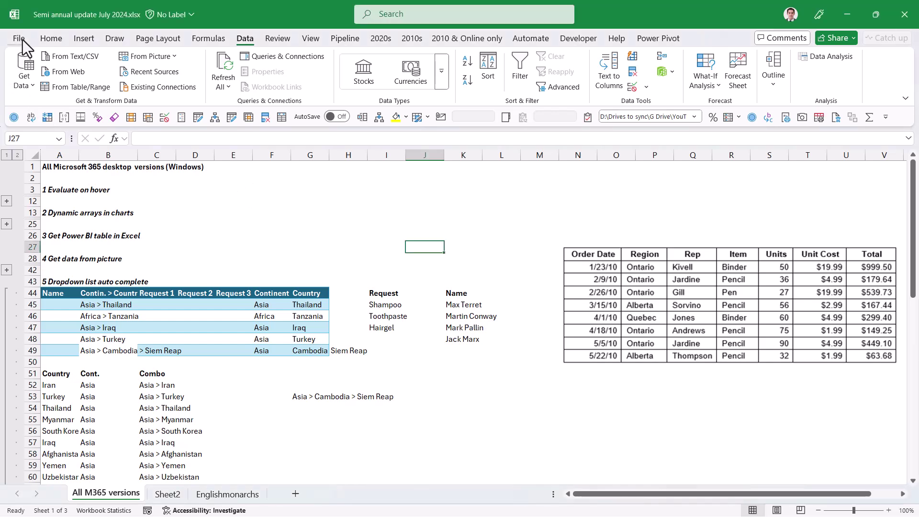
Step: Show Excel's Account page with Version 2410 updates ready, dismissing the Update Now save prompt
{"action": "left_click", "coordinate": [22, 39]}
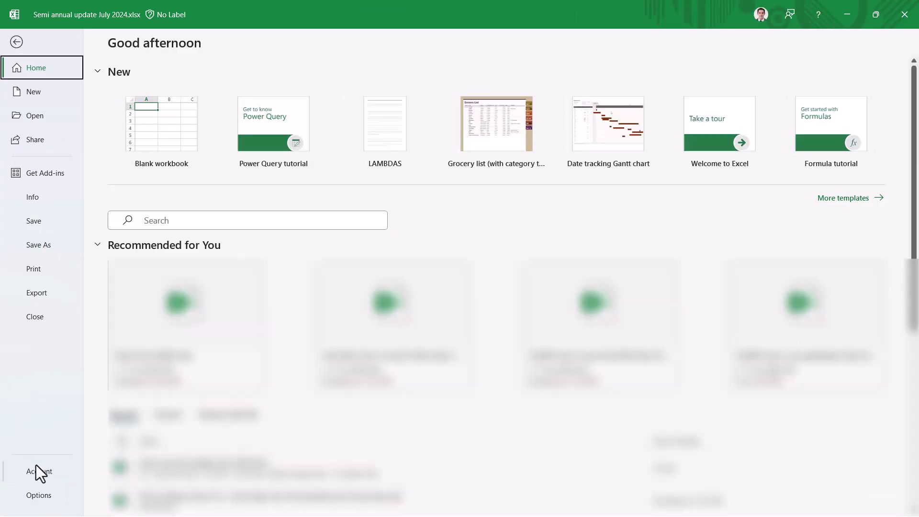
{"action": "left_click", "coordinate": [37, 470]}
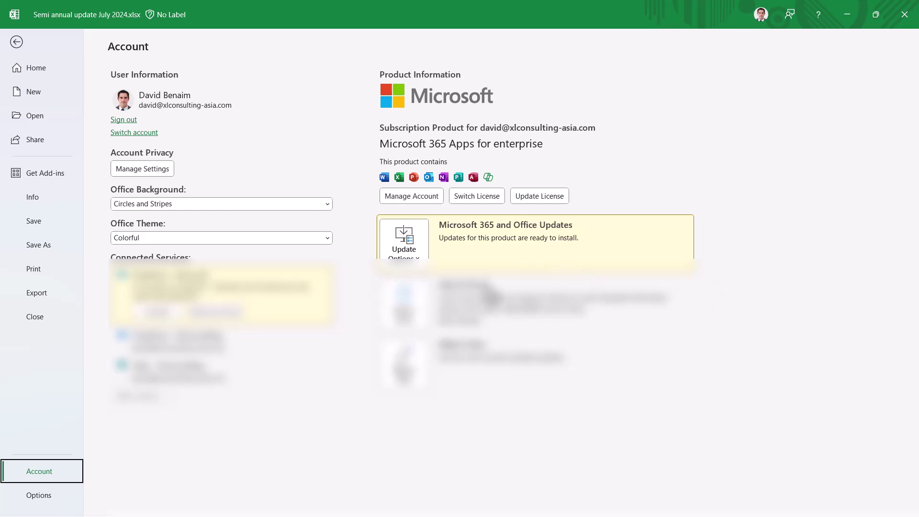
{"action": "left_click", "coordinate": [418, 252]}
{"action": "left_click", "coordinate": [449, 289]}
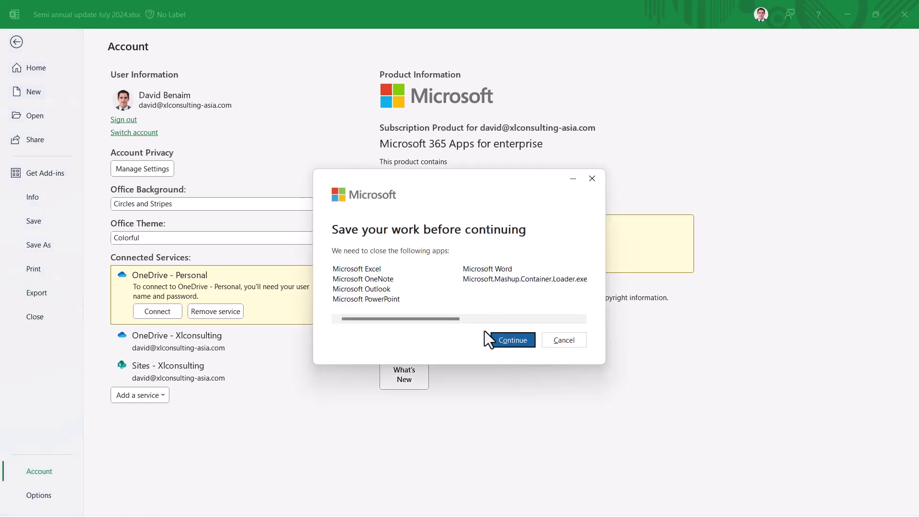
{"action": "left_click", "coordinate": [592, 179]}
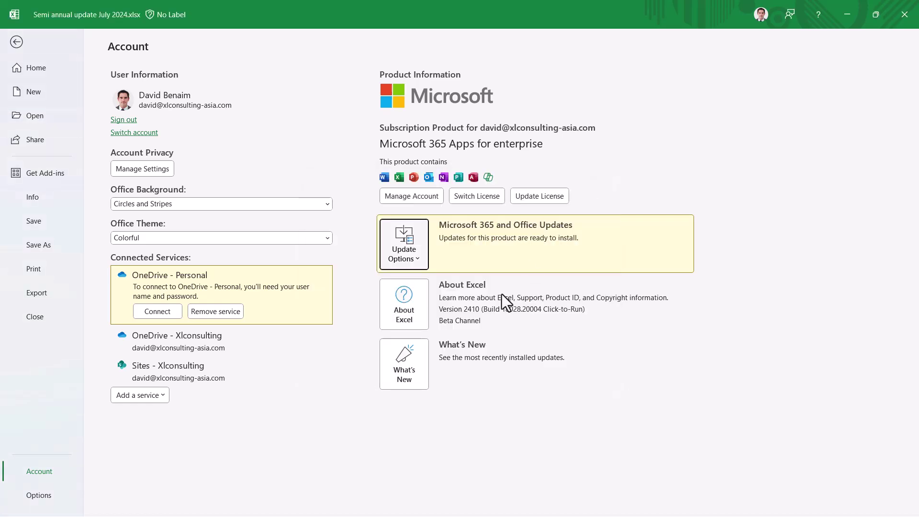